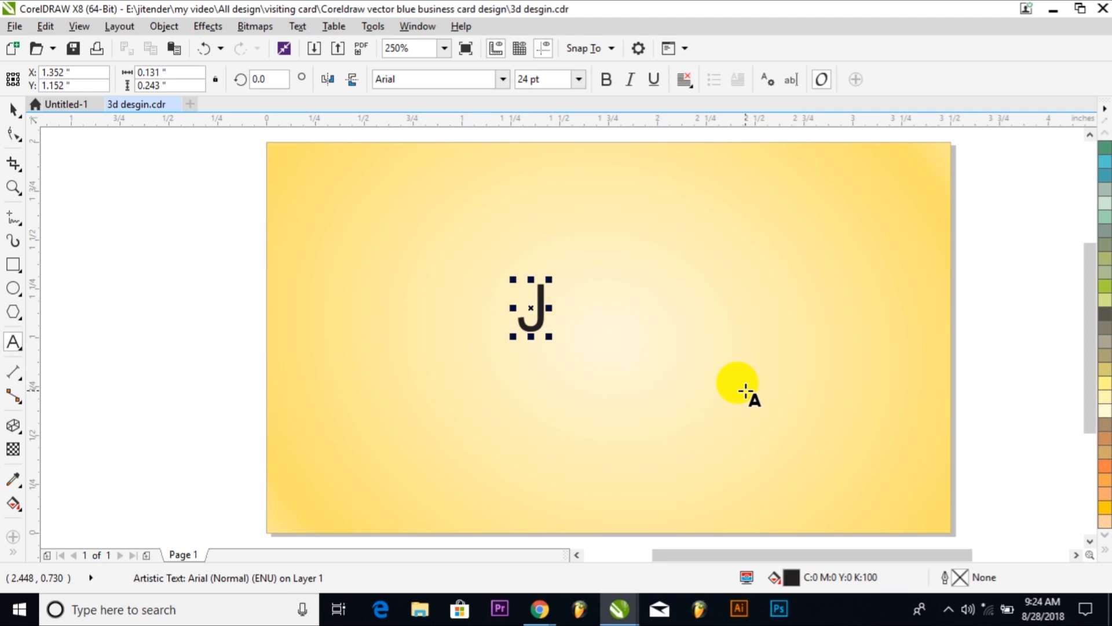
Step: Complete the artistic text JG on the yellow card and enlarge it to about 79 pt
{"action": "key", "text": "ctrl+space"}
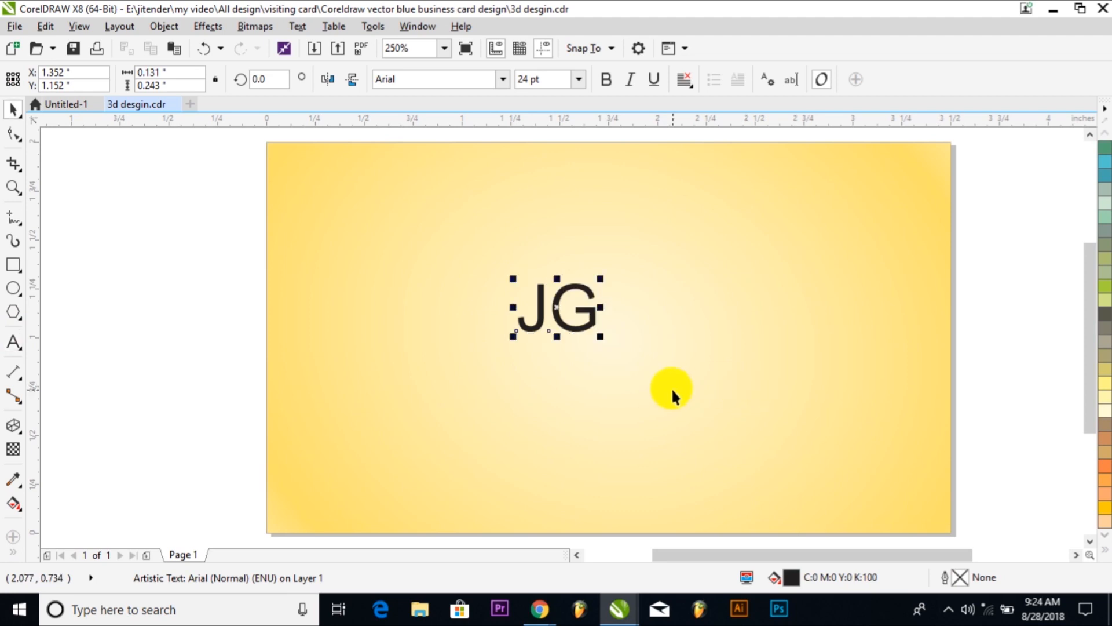
{"action": "left_click_drag", "start_coordinate": [603, 336], "coordinate": [685, 399]}
{"action": "left_click_drag", "start_coordinate": [676, 336], "coordinate": [721, 364]}
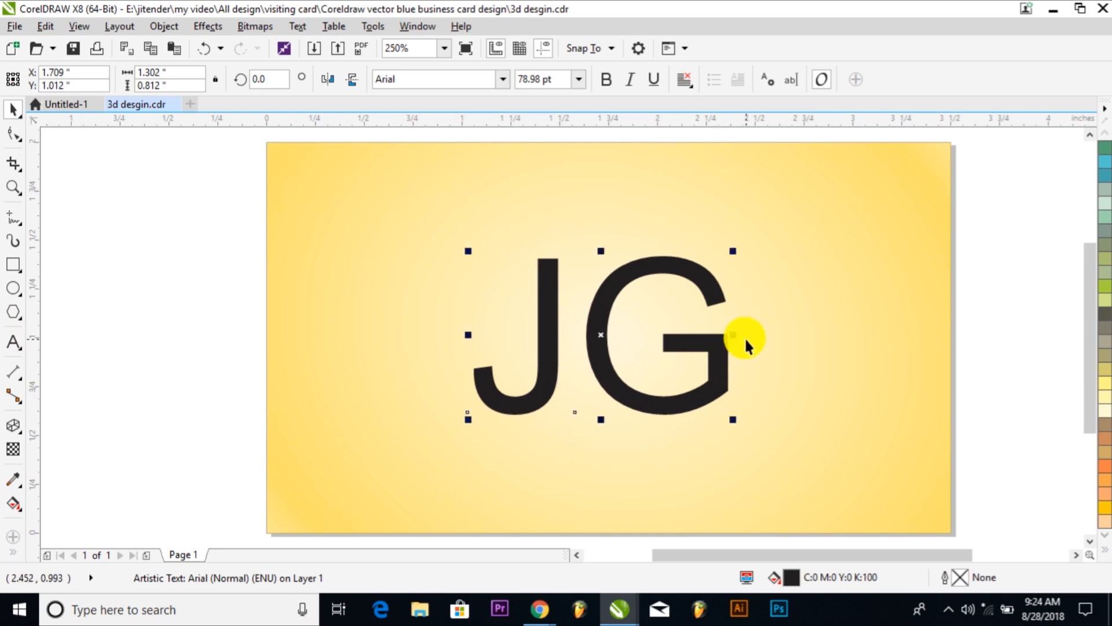
Step: Change the JG text's font to Arial Black and scale the lettering down slightly
{"action": "left_click", "coordinate": [499, 80]}
{"action": "left_click", "coordinate": [506, 80]}
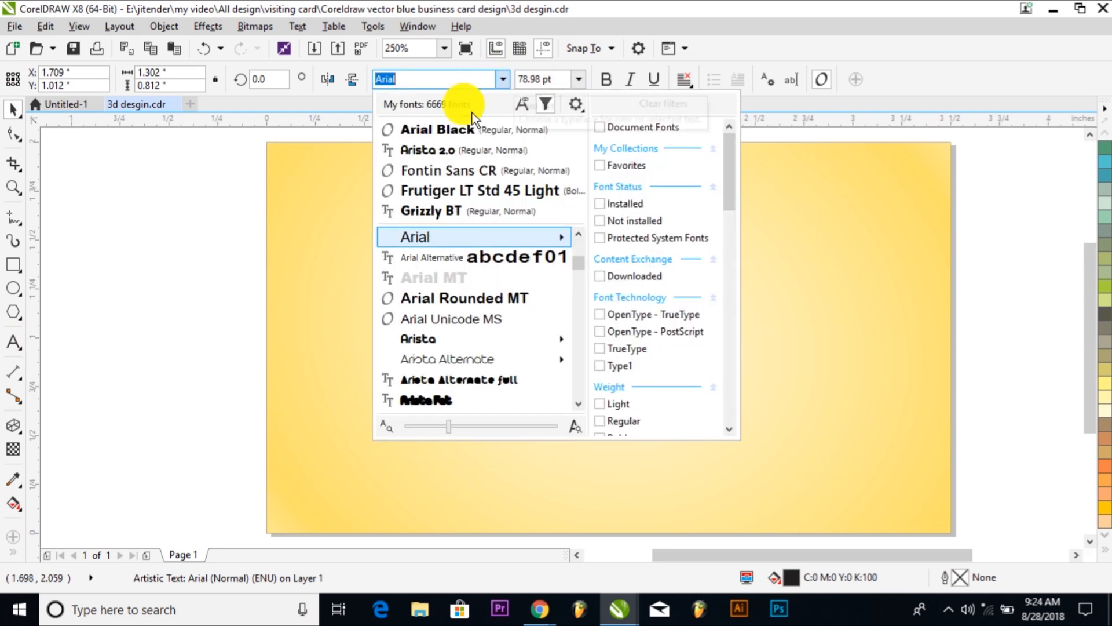
{"action": "left_click", "coordinate": [461, 135]}
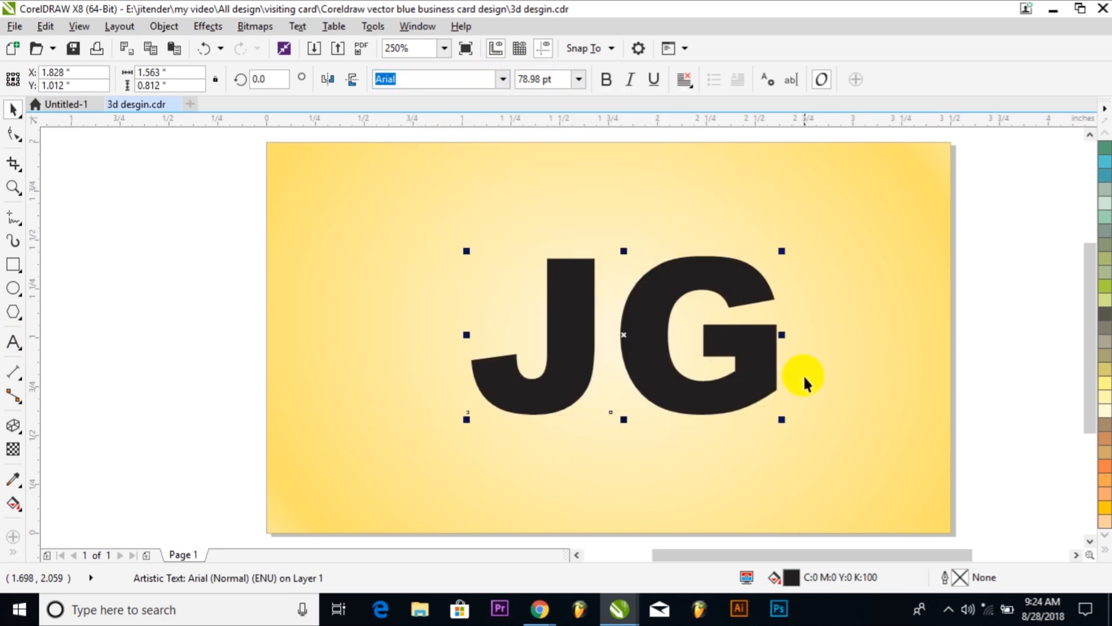
{"action": "left_click_drag", "start_coordinate": [760, 408], "coordinate": [733, 414]}
{"action": "left_click", "coordinate": [63, 290]}
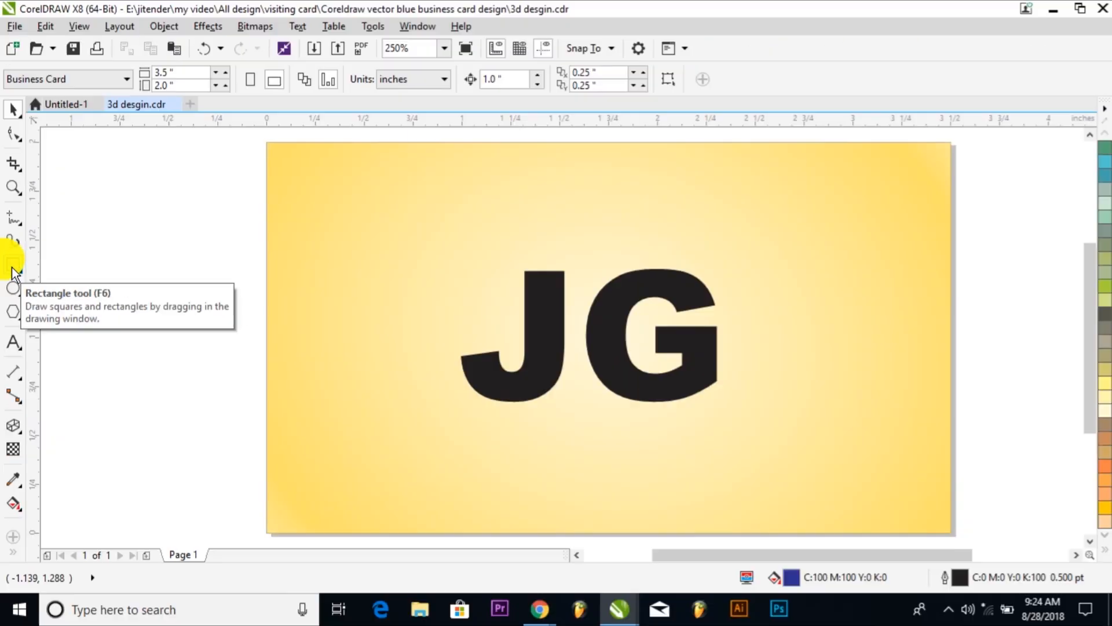
Step: Draw a rectangle about 1.64 by 1.12 inches around the JG text and remove its fill
{"action": "left_click", "coordinate": [16, 265]}
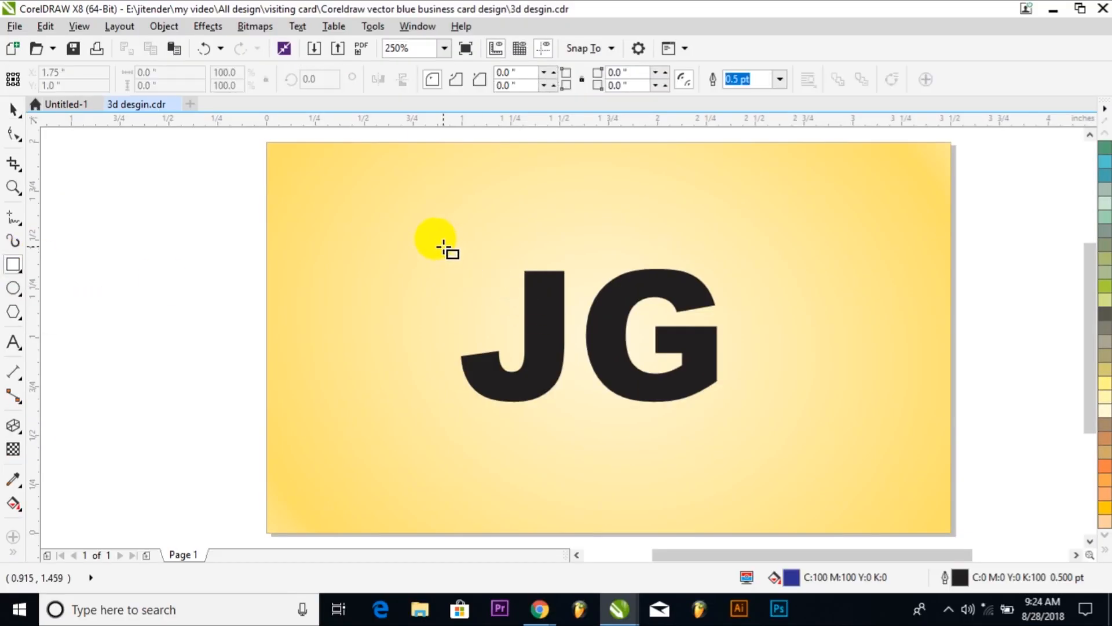
{"action": "left_click_drag", "start_coordinate": [451, 233], "coordinate": [770, 451]}
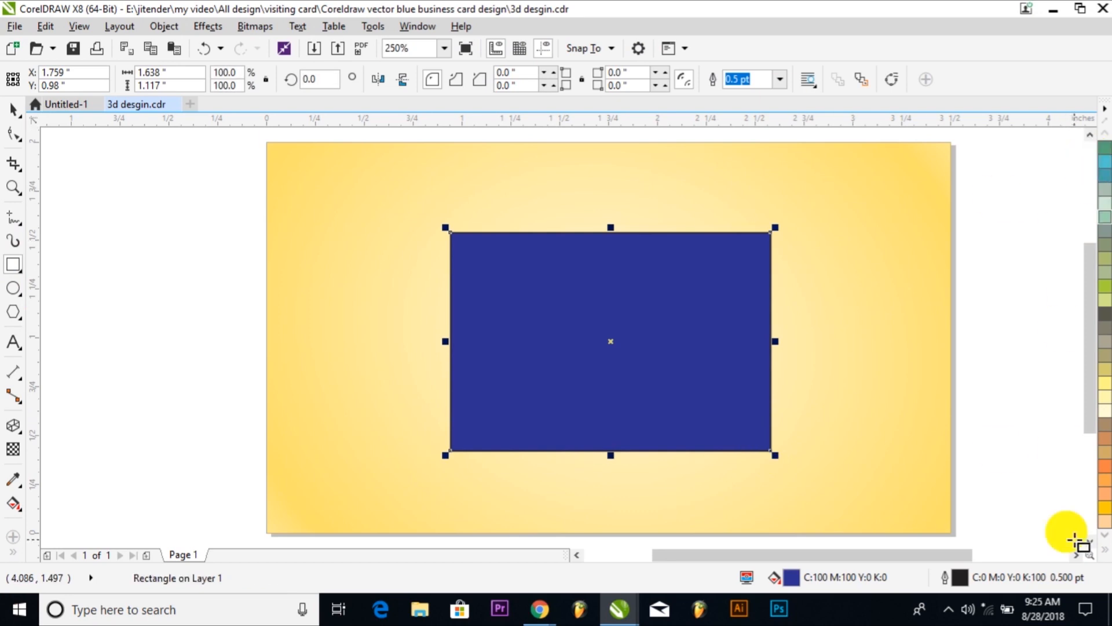
{"action": "left_click", "coordinate": [1104, 549]}
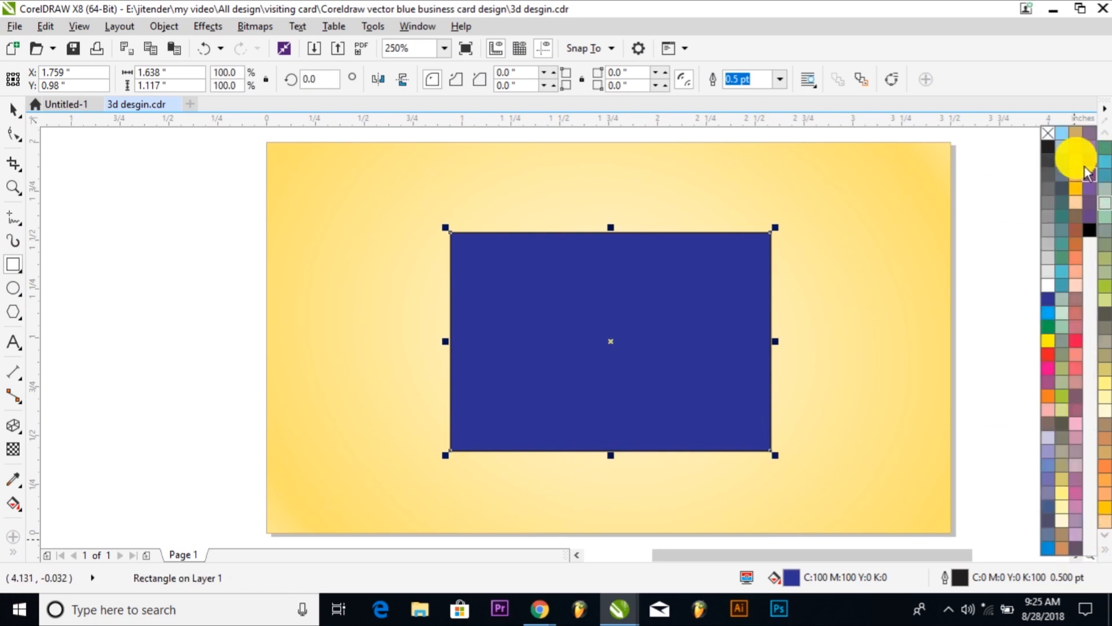
{"action": "left_click", "coordinate": [1048, 133]}
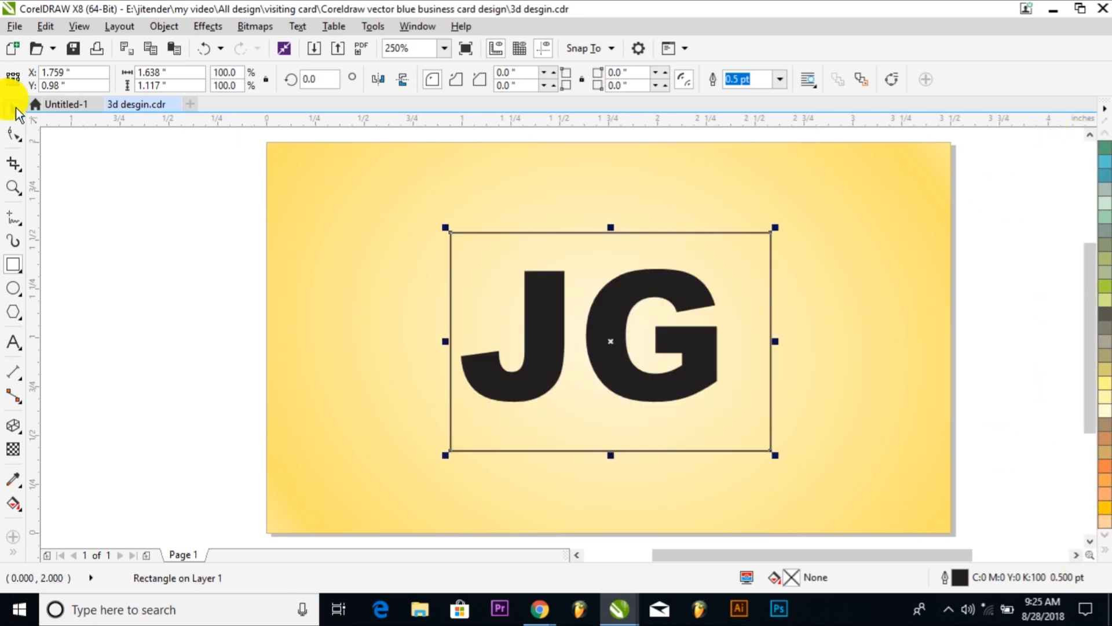
Step: Round all four corners of the rectangle to a radius of about 0.146 inch
{"action": "left_click", "coordinate": [16, 131]}
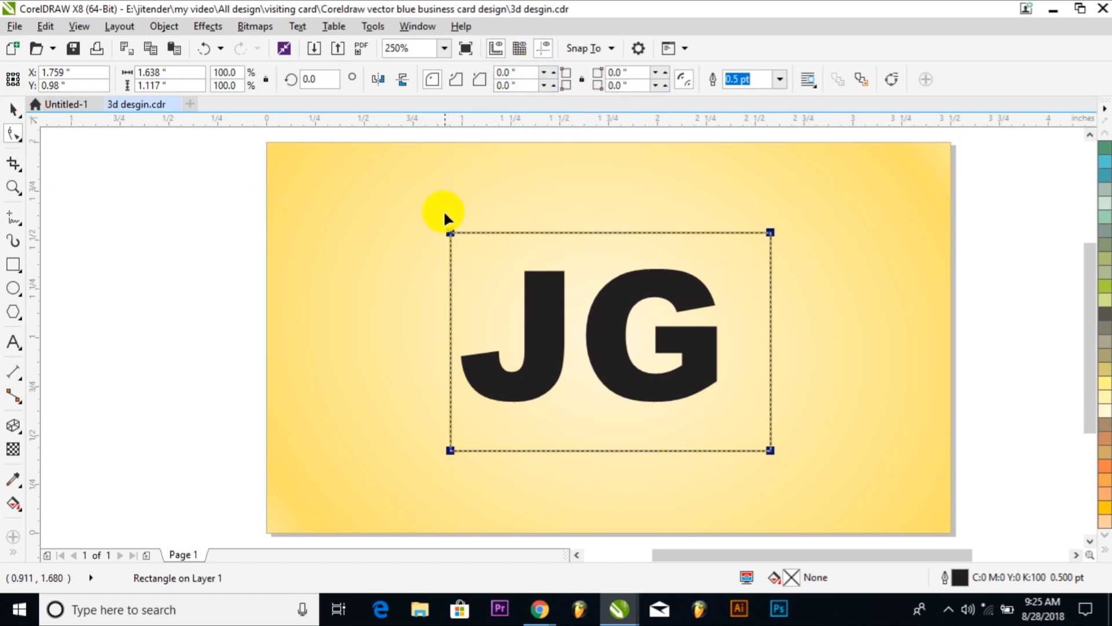
{"action": "left_click_drag", "start_coordinate": [450, 232], "coordinate": [447, 261]}
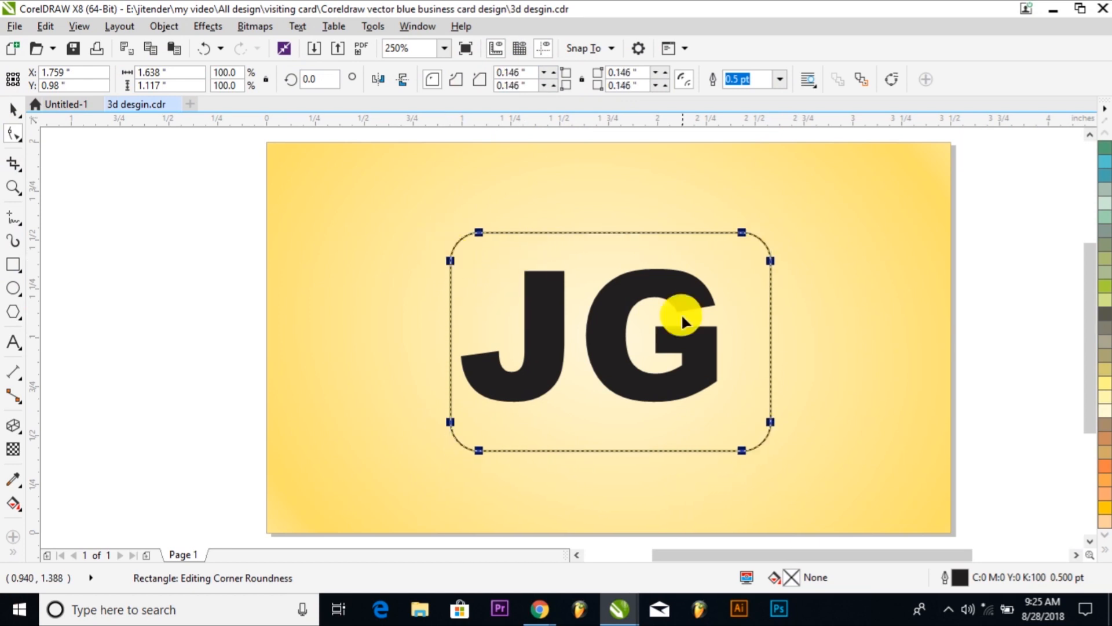
{"action": "key", "text": "space"}
{"action": "left_click", "coordinate": [1036, 395]}
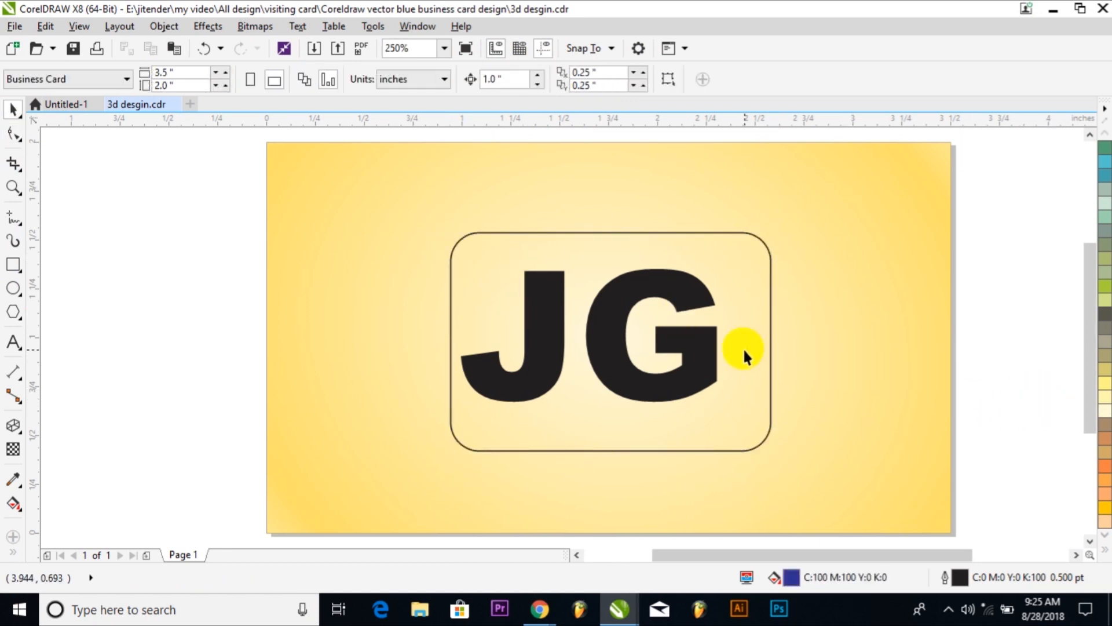
Step: Duplicate the rounded rectangle in place and enlarge the copy to about 1.8 by 1.29 inches as an outer frame
{"action": "left_click", "coordinate": [769, 364]}
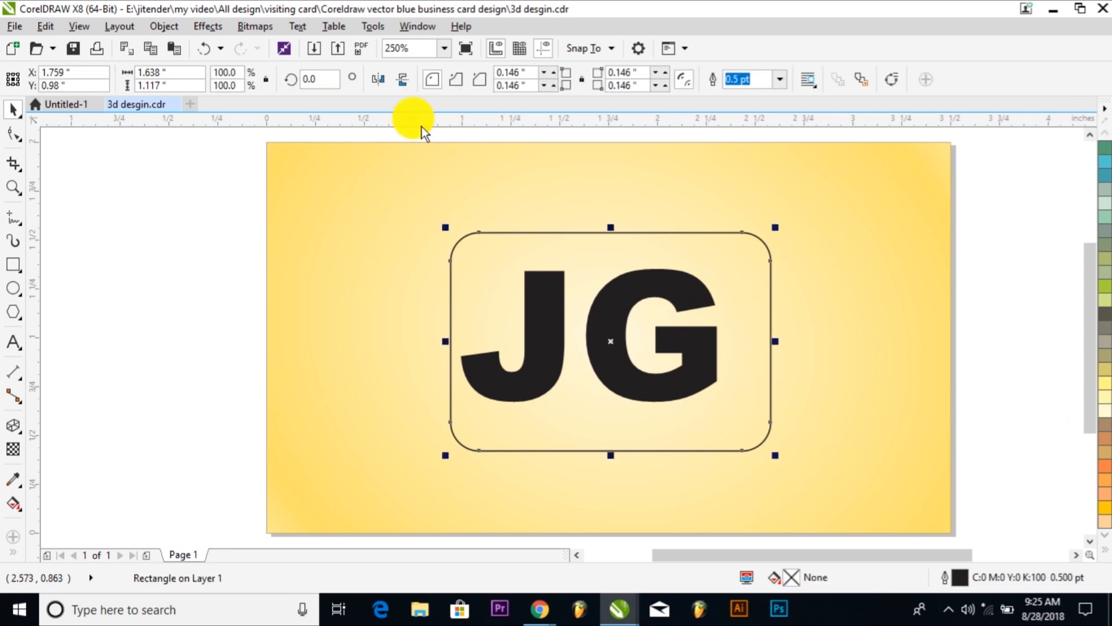
{"action": "left_click", "coordinate": [46, 26]}
{"action": "left_click", "coordinate": [56, 142]}
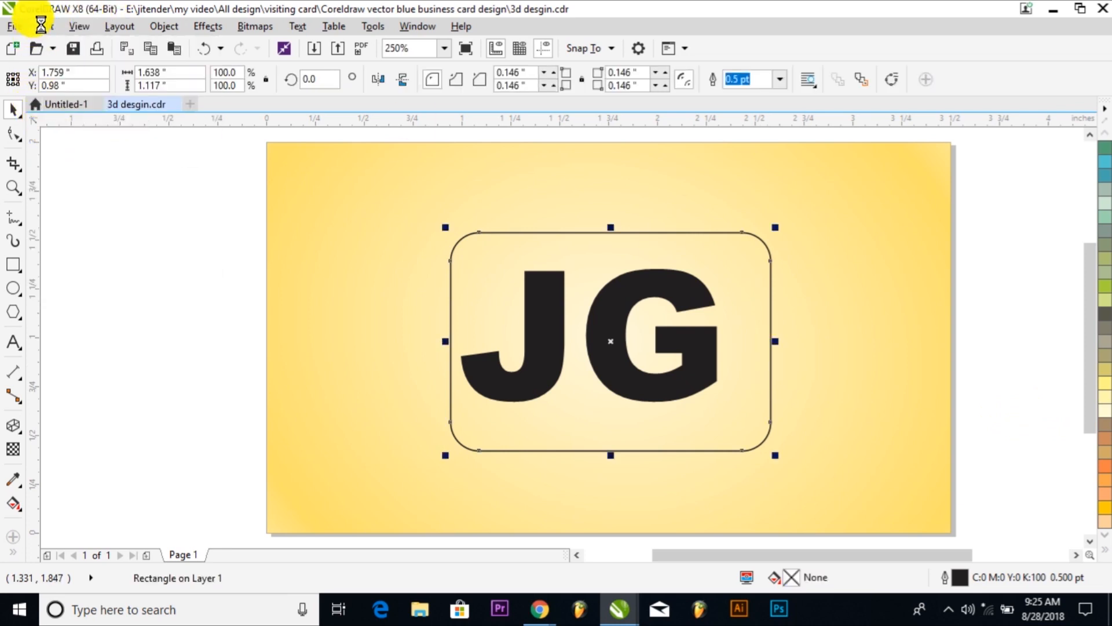
{"action": "left_click", "coordinate": [42, 26]}
{"action": "left_click", "coordinate": [69, 160]}
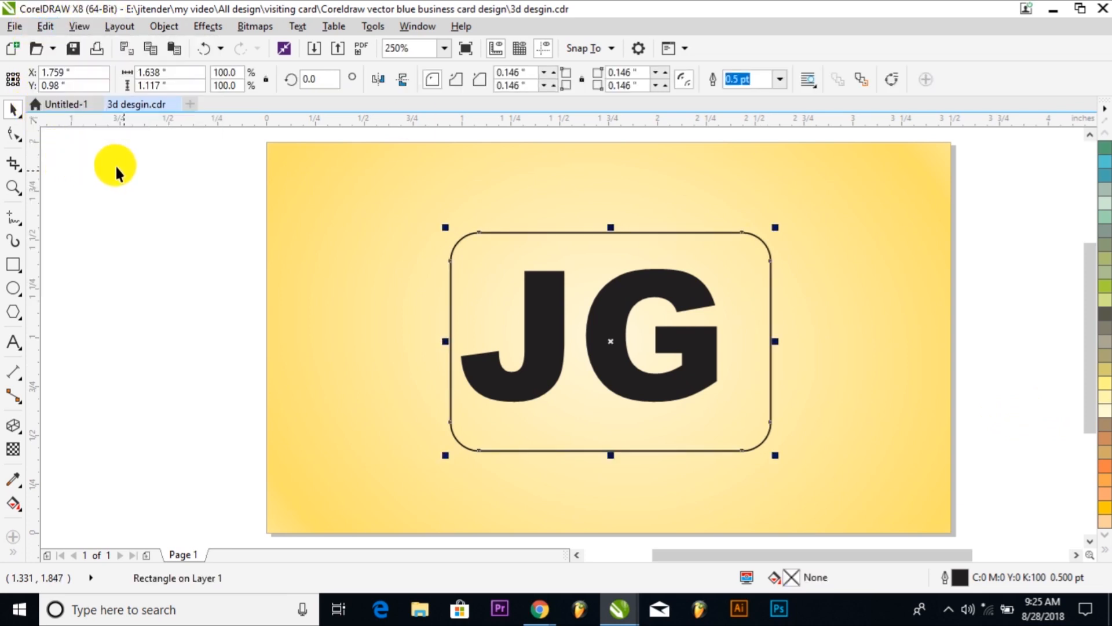
{"action": "mouse_move", "coordinate": [776, 227]}
{"action": "left_mouse_down"}
{"action": "mouse_move", "coordinate": [795, 213]}
{"action": "mouse_move", "coordinate": [786, 214]}
{"action": "left_mouse_up"}
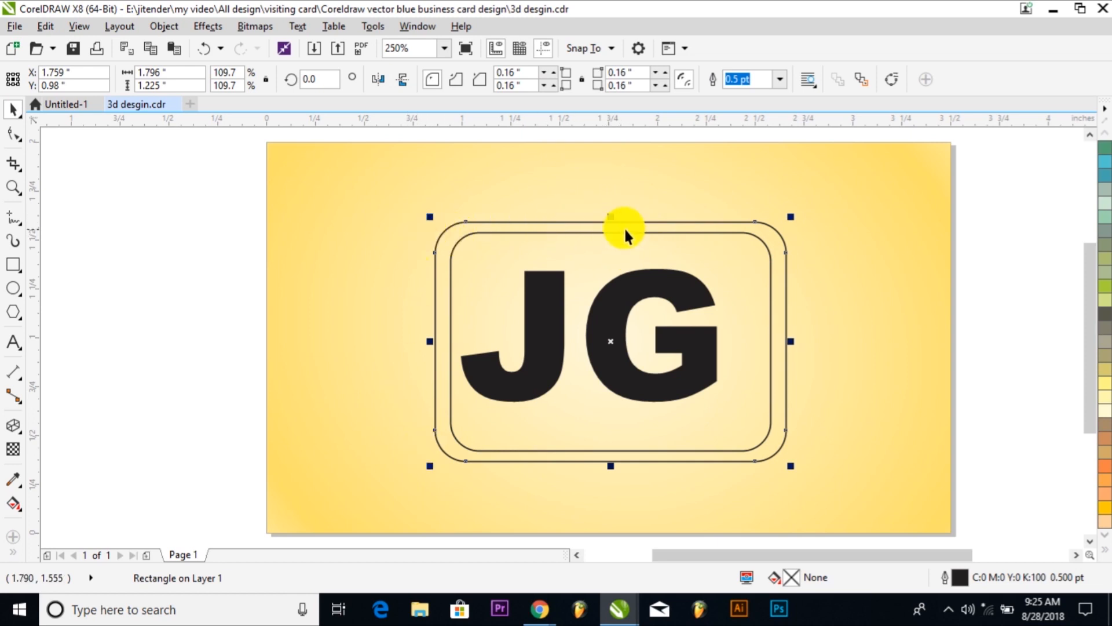
{"action": "left_click_drag", "start_coordinate": [610, 215], "coordinate": [611, 203]}
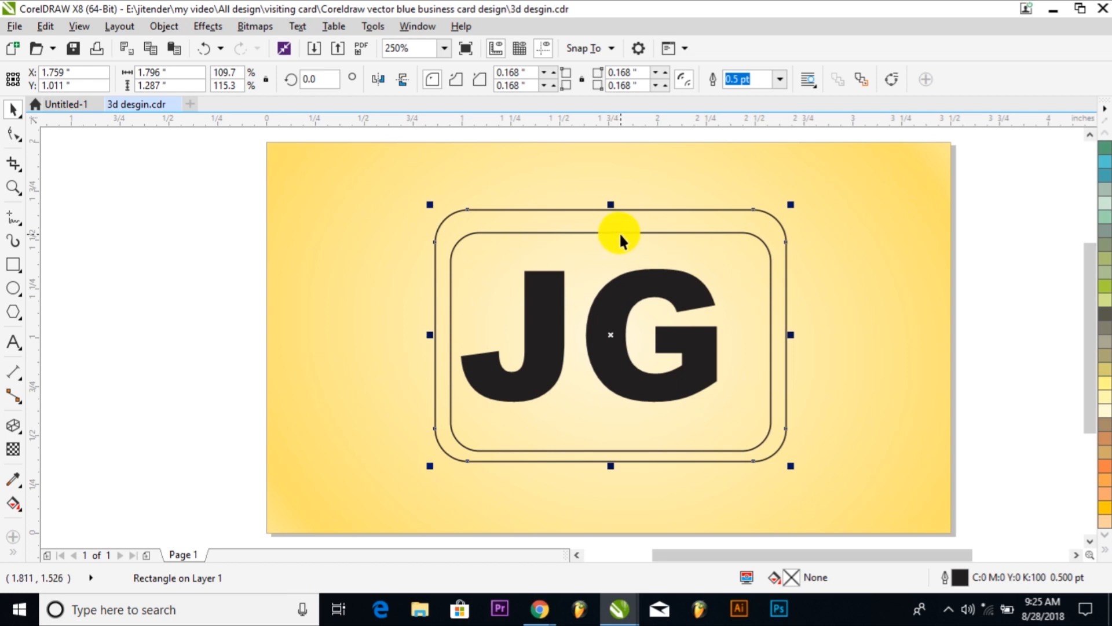
Step: Align the centers of the inner and outer rounded rectangles both vertically and horizontally
{"action": "left_click", "coordinate": [619, 233], "text": "shift"}
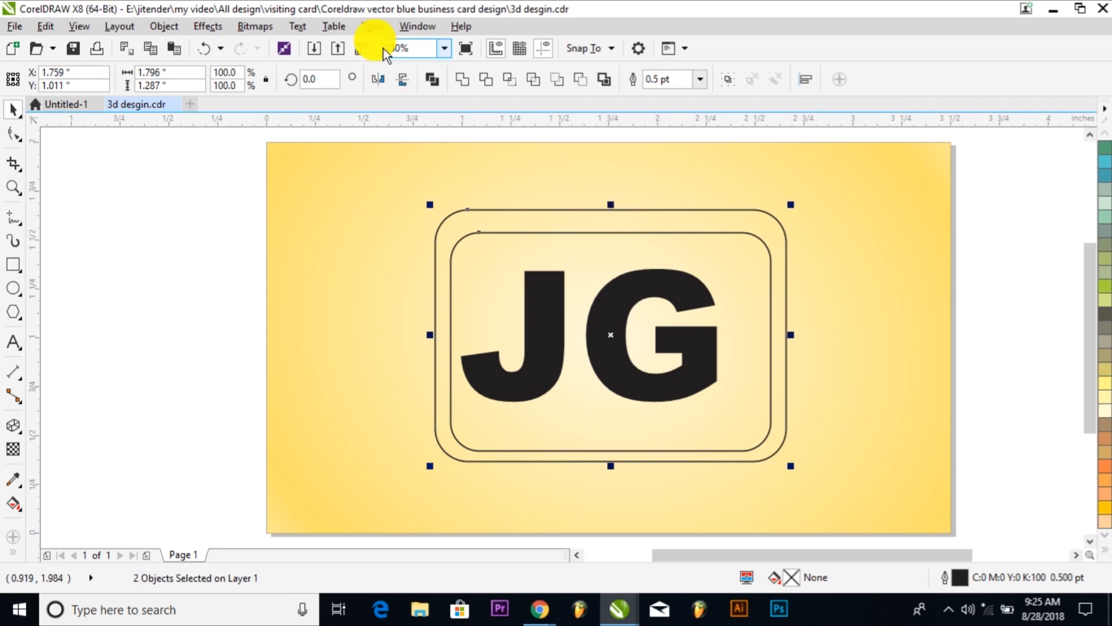
{"action": "left_click", "coordinate": [167, 26]}
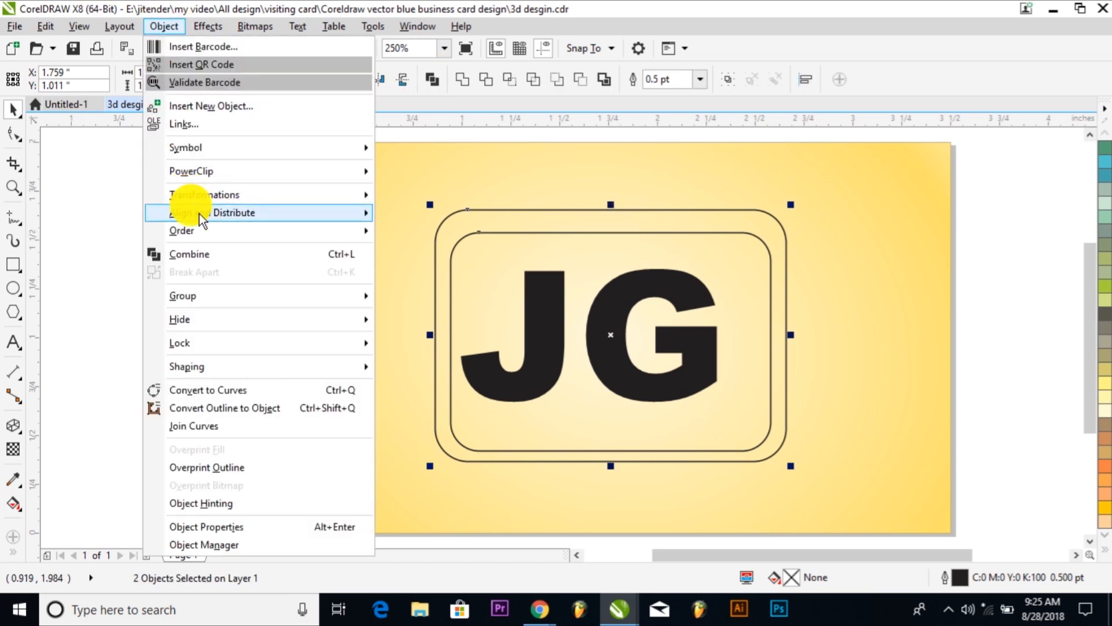
{"action": "mouse_move", "coordinate": [199, 214]}
{"action": "left_click", "coordinate": [471, 303]}
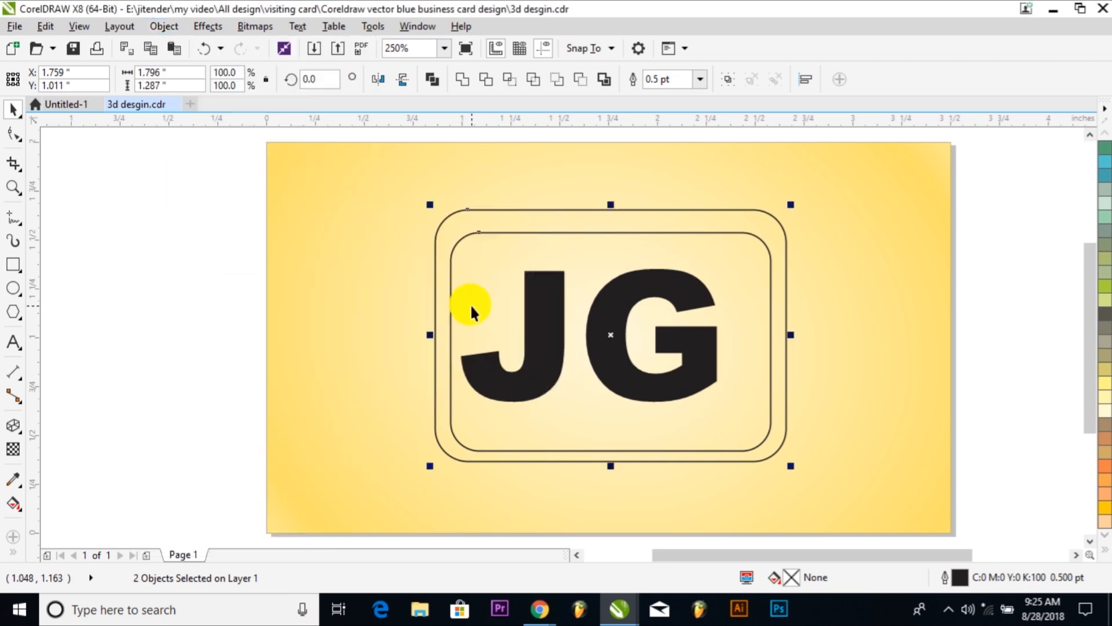
{"action": "left_click", "coordinate": [167, 26]}
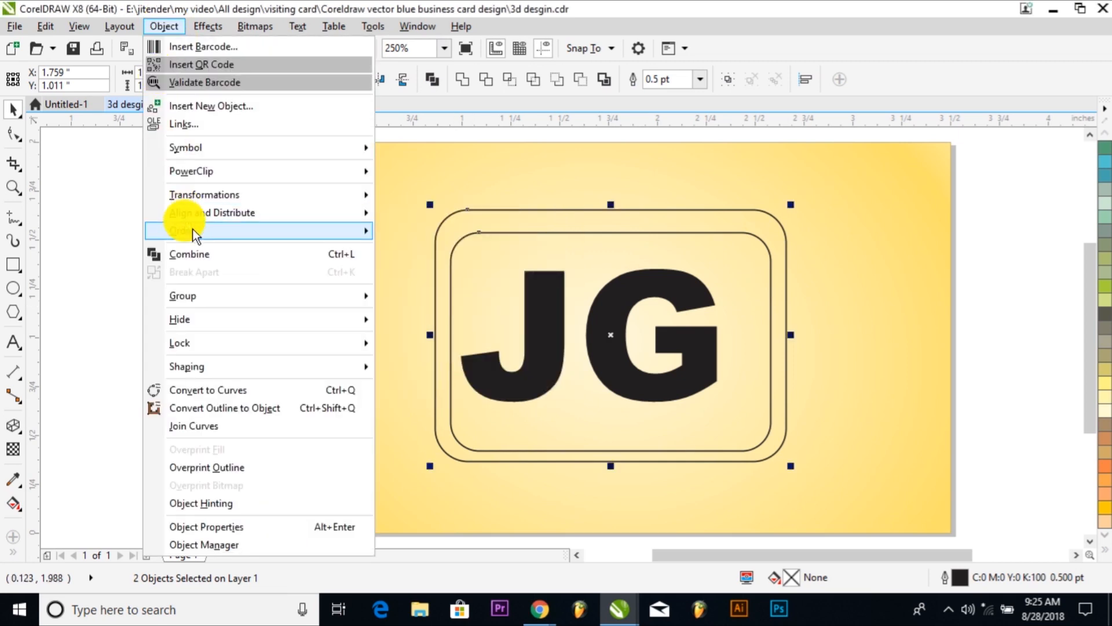
{"action": "mouse_move", "coordinate": [204, 214]}
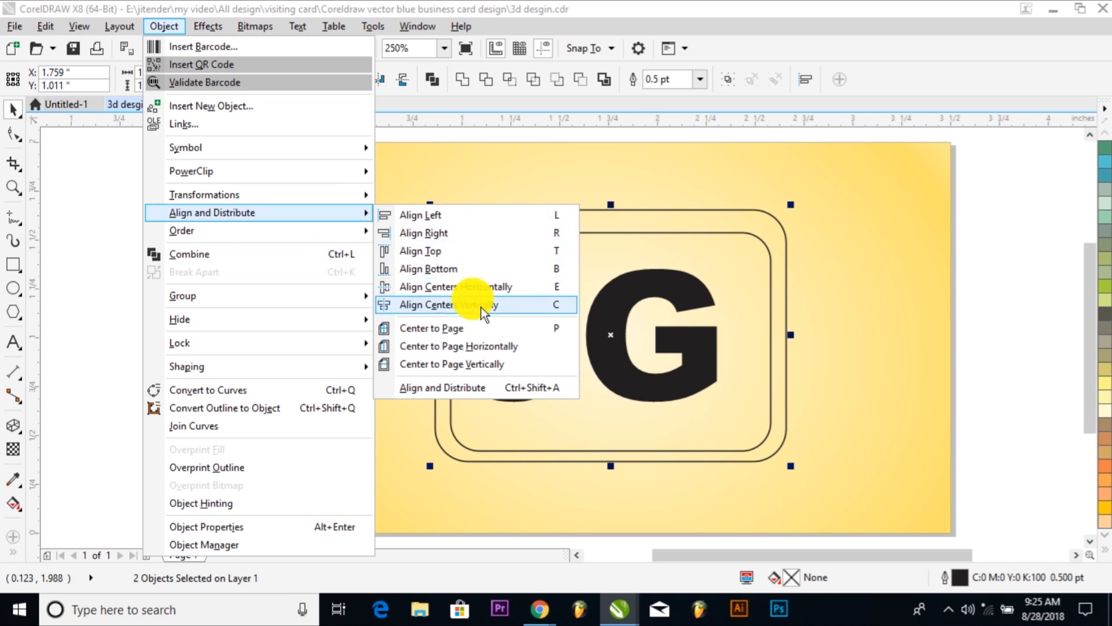
{"action": "left_click", "coordinate": [485, 287]}
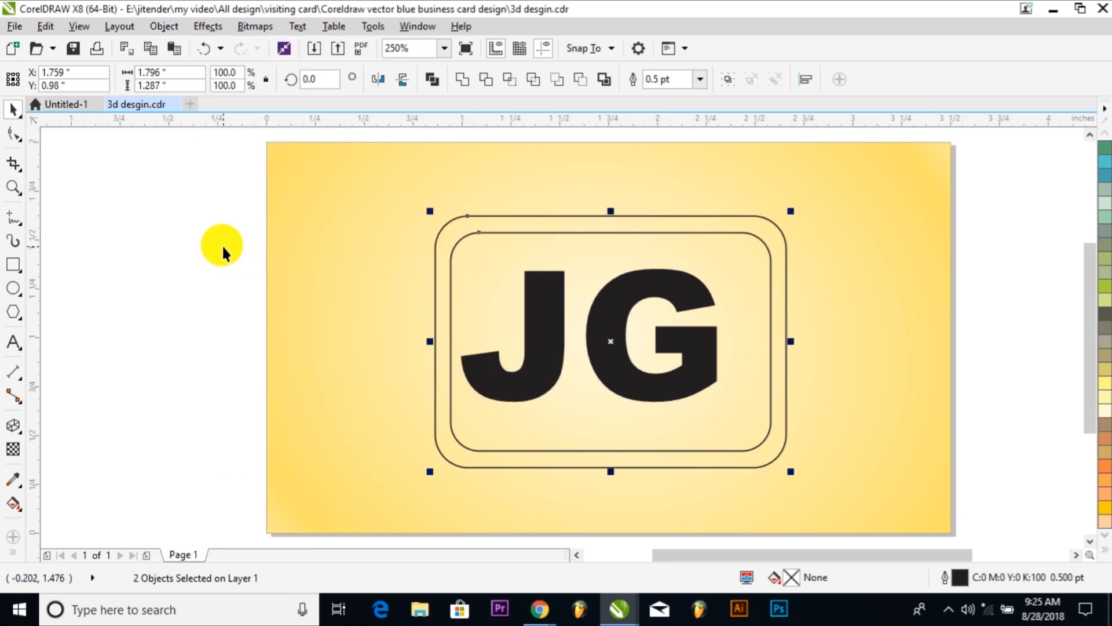
{"action": "left_click", "coordinate": [196, 253]}
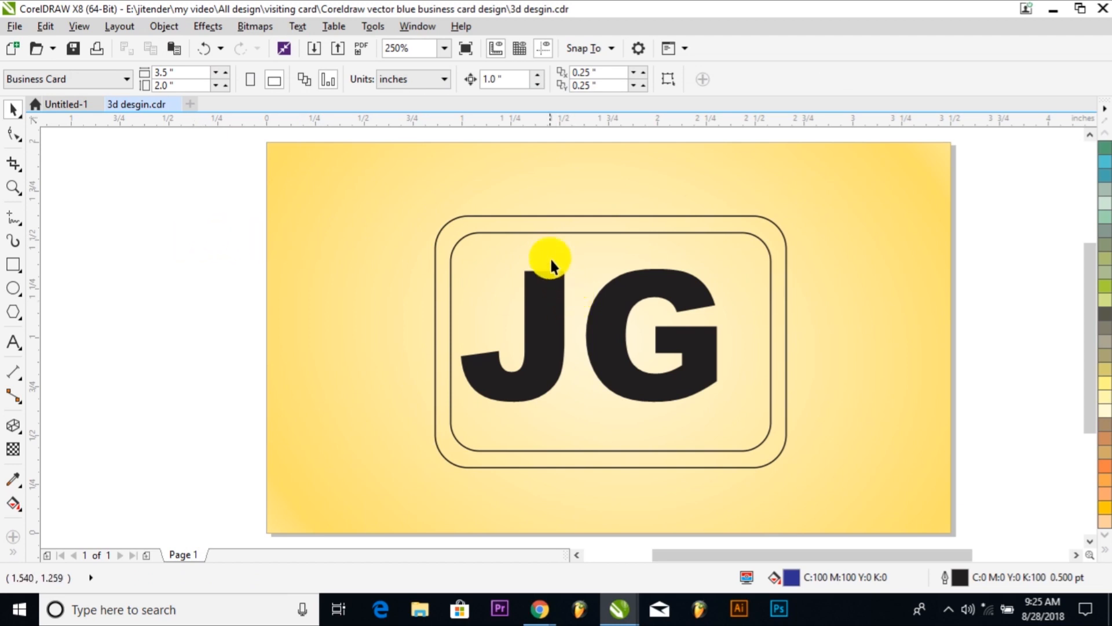
Step: Trim the outer rounded rectangle with the inner one
{"action": "left_click", "coordinate": [537, 233]}
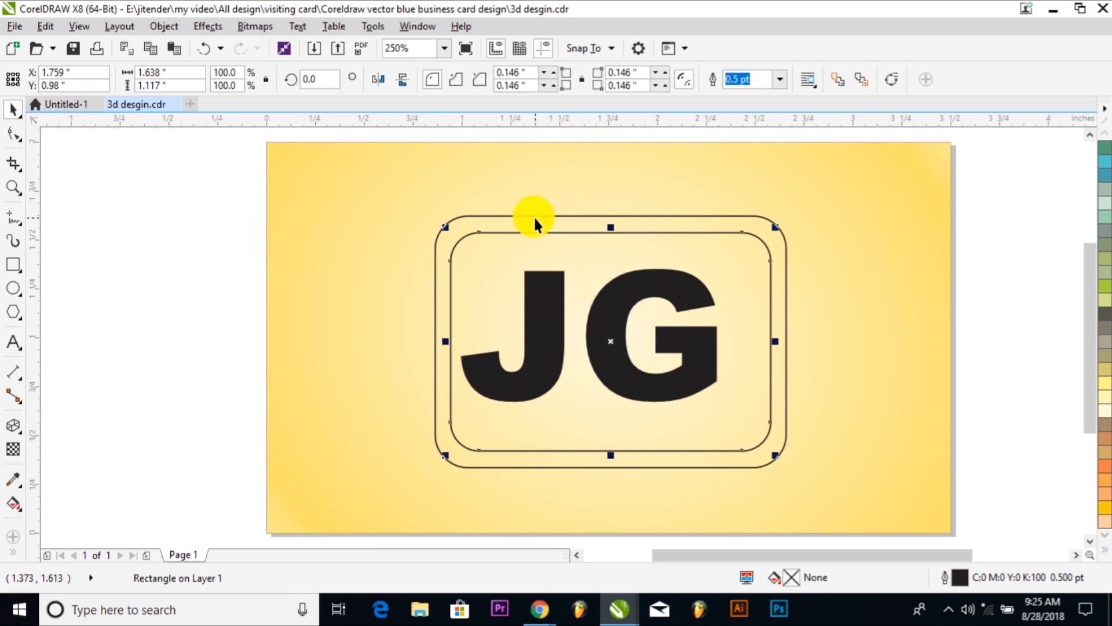
{"action": "left_click", "coordinate": [534, 217], "text": "shift"}
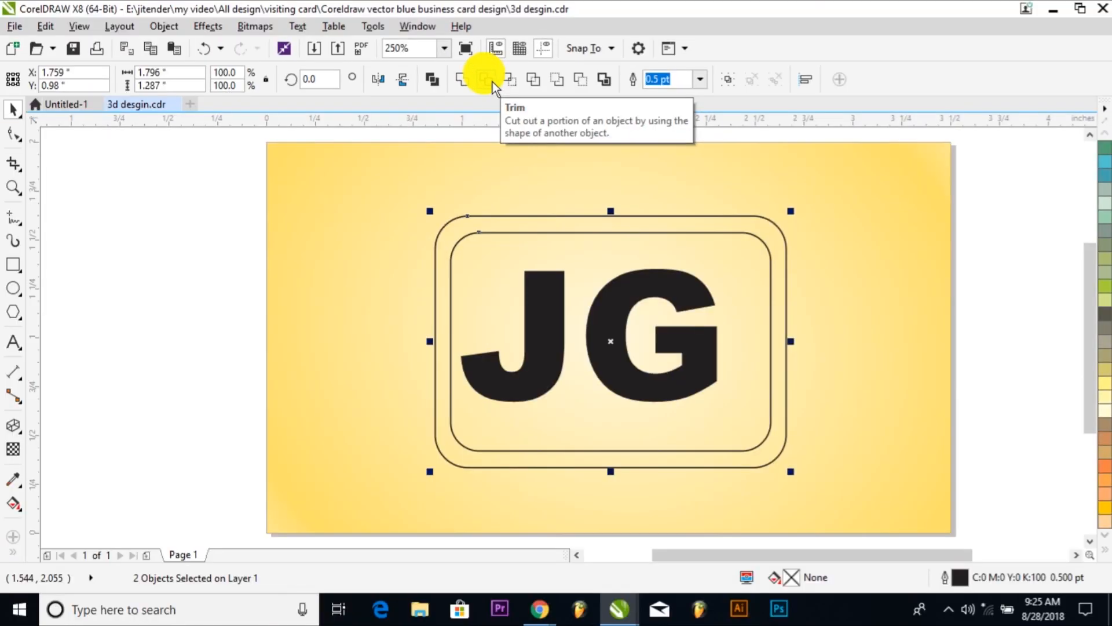
{"action": "left_click", "coordinate": [492, 82]}
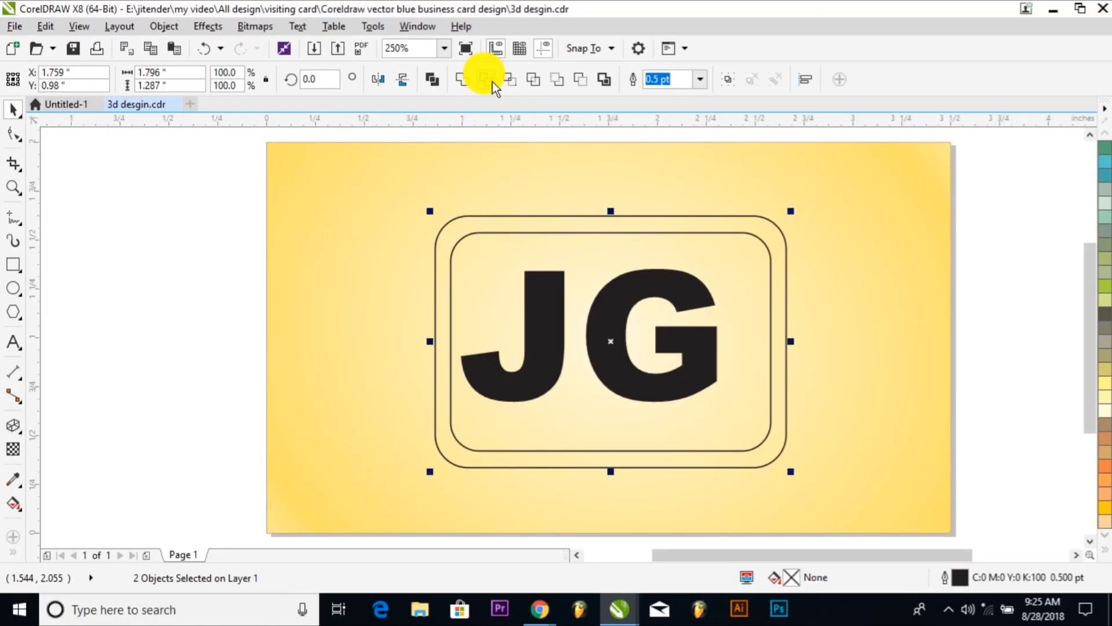
{"action": "left_click", "coordinate": [830, 315]}
Step: Enlarge the JG text slightly and align its center horizontally and vertically with the outer frame
{"action": "left_click", "coordinate": [671, 285]}
{"action": "left_click_drag", "start_coordinate": [727, 400], "coordinate": [755, 419]}
{"action": "left_click", "coordinate": [767, 430], "text": "shift"}
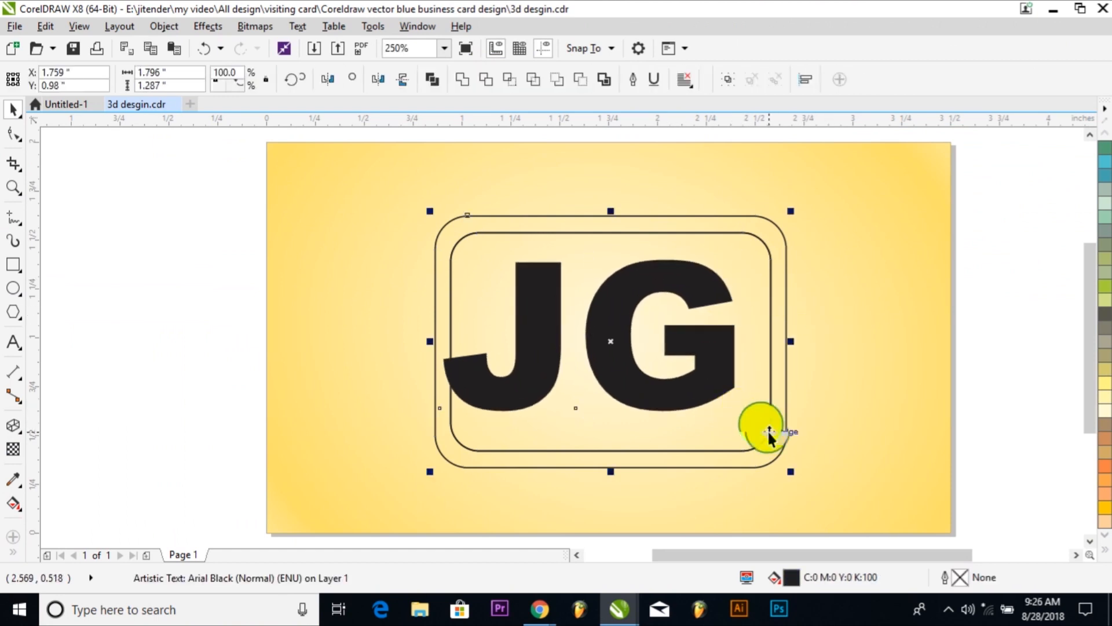
{"action": "left_click", "coordinate": [166, 26]}
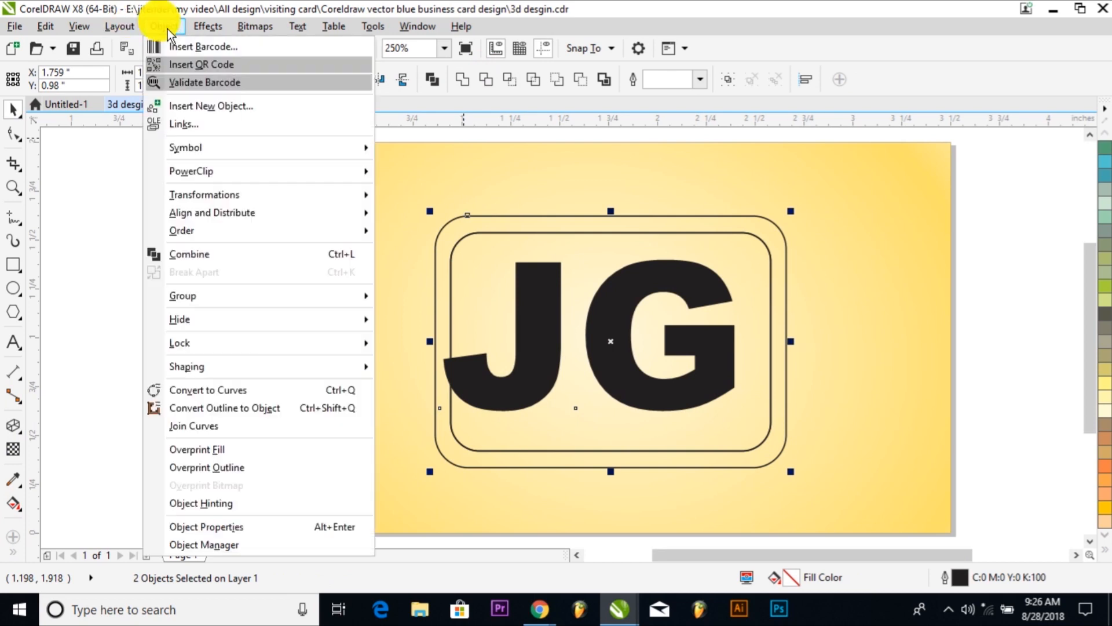
{"action": "mouse_move", "coordinate": [198, 212]}
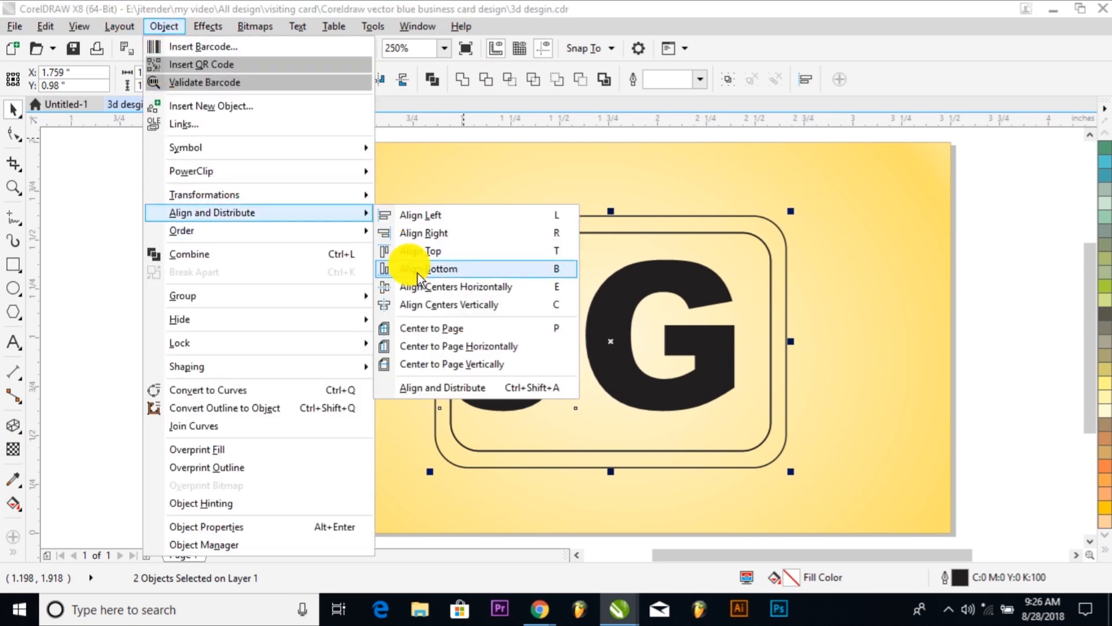
{"action": "left_click", "coordinate": [438, 292]}
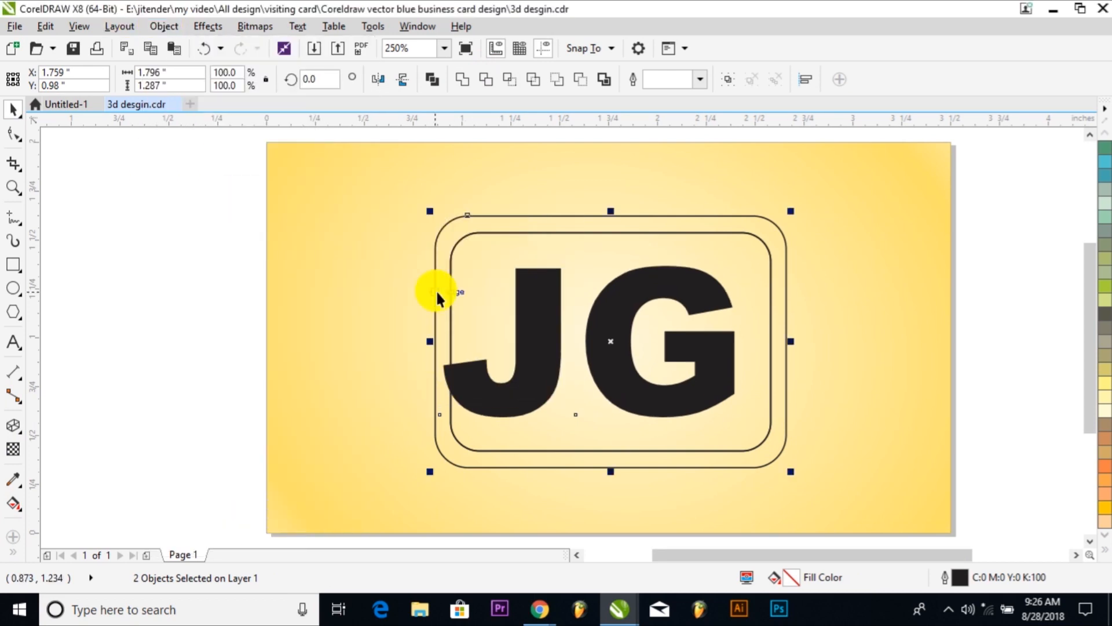
{"action": "left_click", "coordinate": [182, 25]}
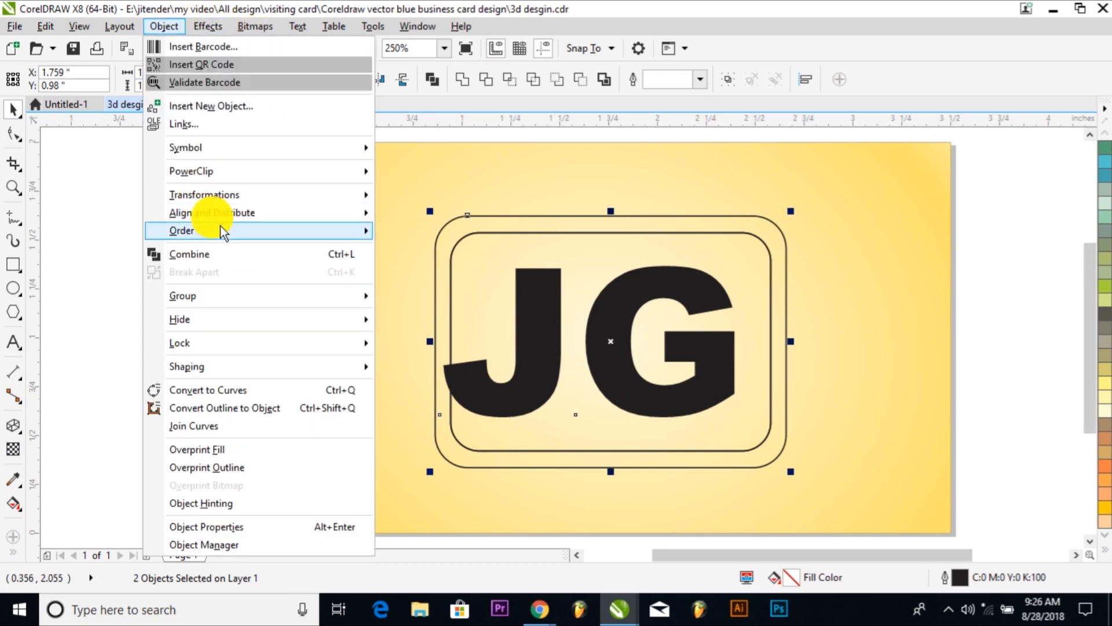
{"action": "mouse_move", "coordinate": [230, 214]}
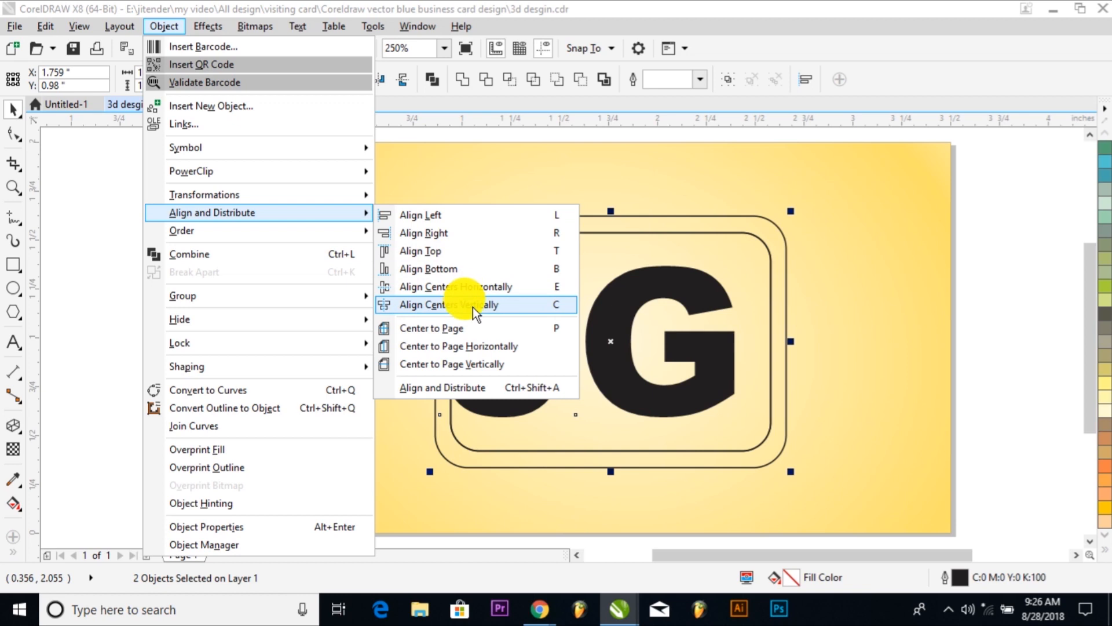
{"action": "left_click", "coordinate": [473, 307]}
{"action": "left_click", "coordinate": [902, 344]}
Step: Combine the JG text and the outer rounded frame into a single object
{"action": "left_click", "coordinate": [465, 235]}
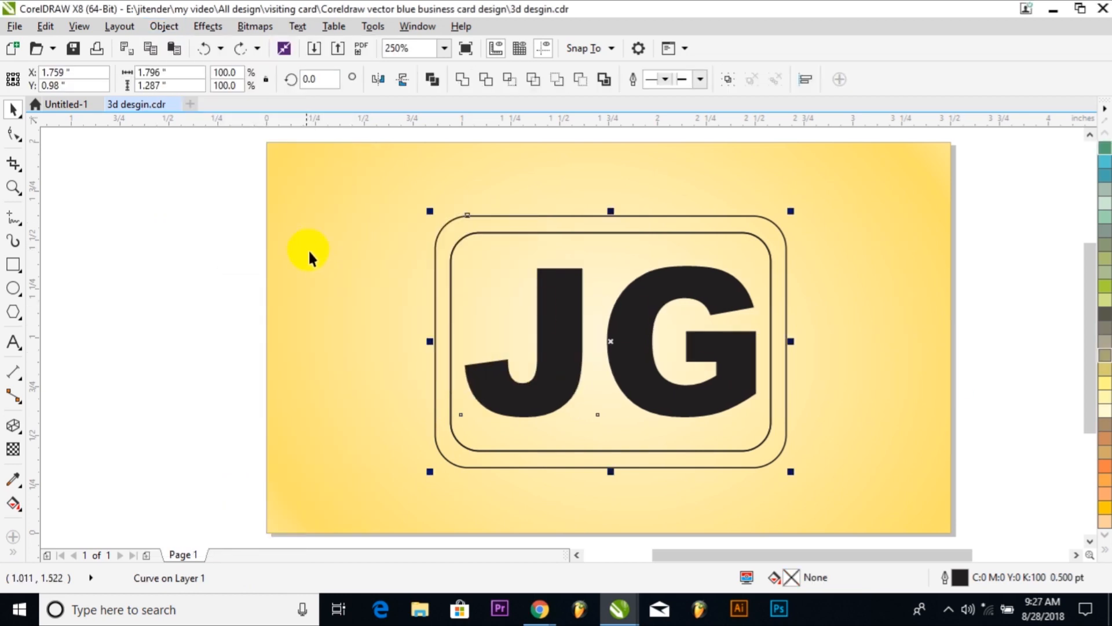
{"action": "left_click", "coordinate": [209, 278]}
{"action": "left_click", "coordinate": [541, 355]}
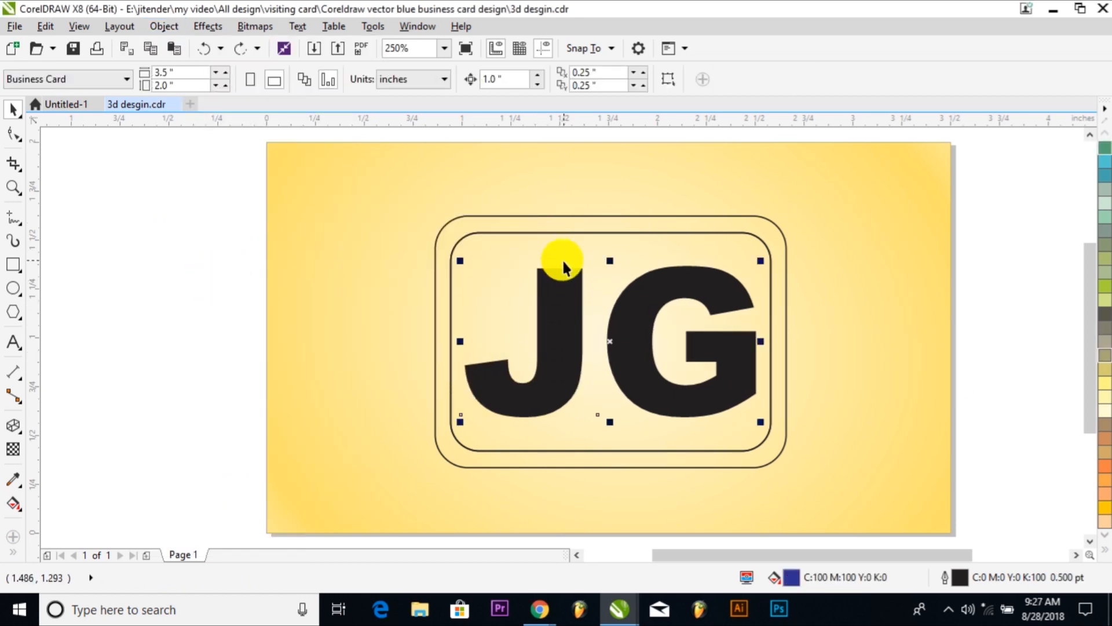
{"action": "left_click", "coordinate": [544, 232], "text": "shift"}
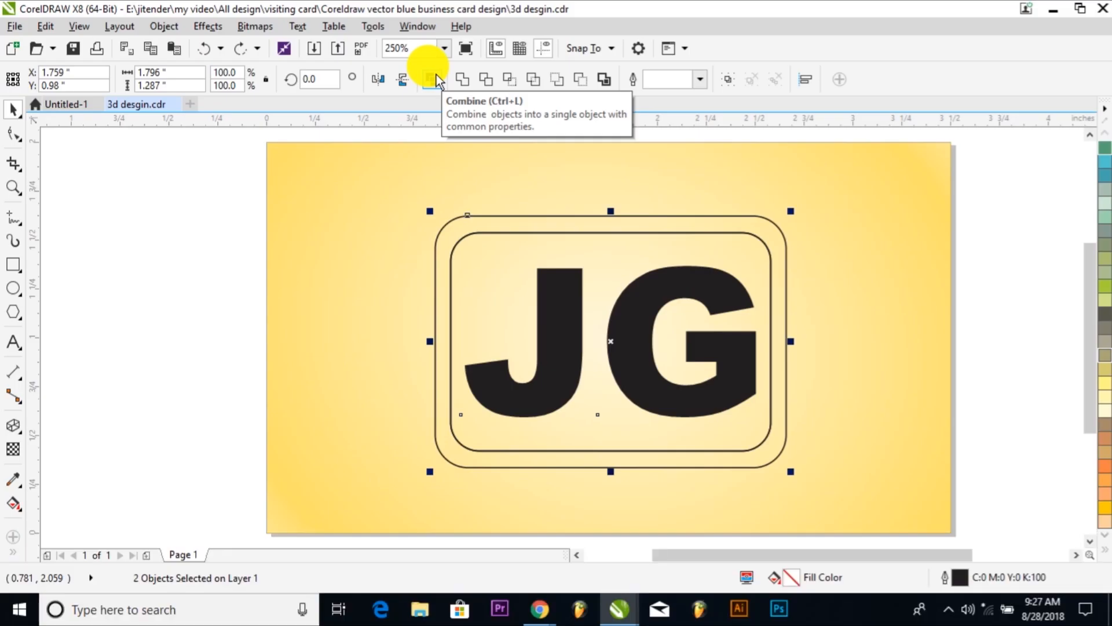
{"action": "left_click", "coordinate": [436, 74]}
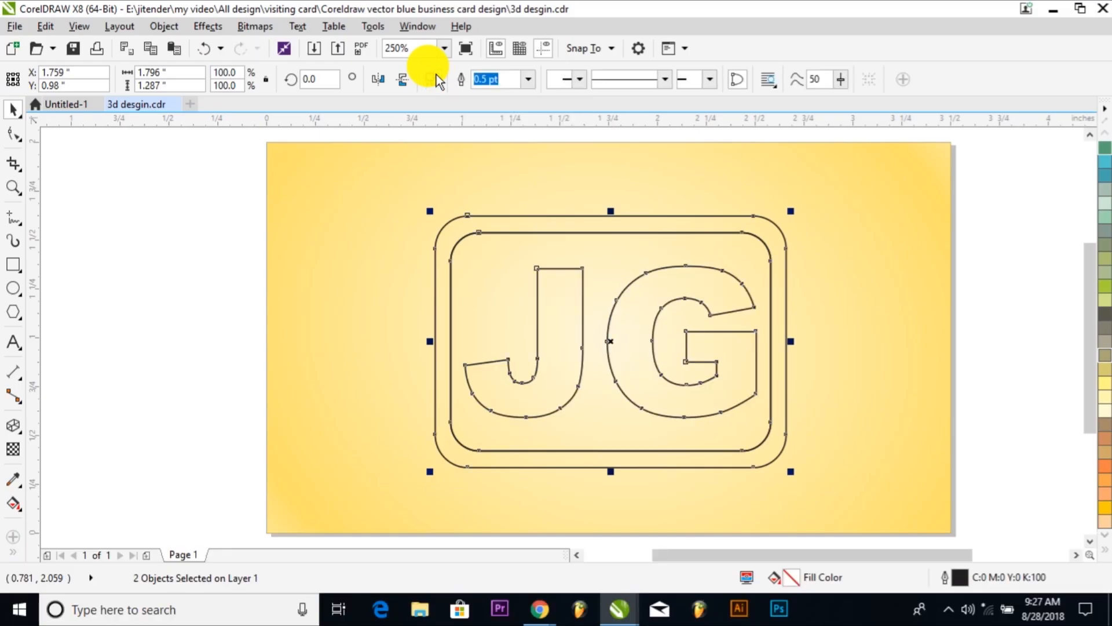
{"action": "left_click", "coordinate": [202, 186]}
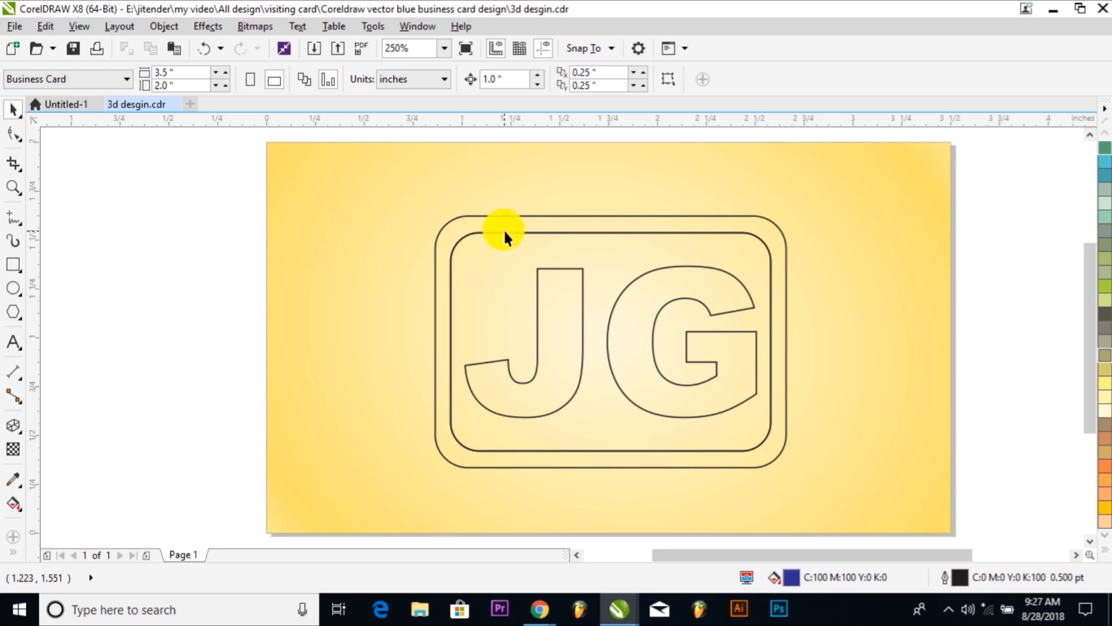
Step: Move the combined logo aside, delete the leftover inner rounded rectangle, and bring the logo back to the card's center
{"action": "left_click", "coordinate": [503, 230]}
{"action": "left_click_drag", "start_coordinate": [505, 232], "coordinate": [525, 347]}
{"action": "left_click", "coordinate": [521, 232]}
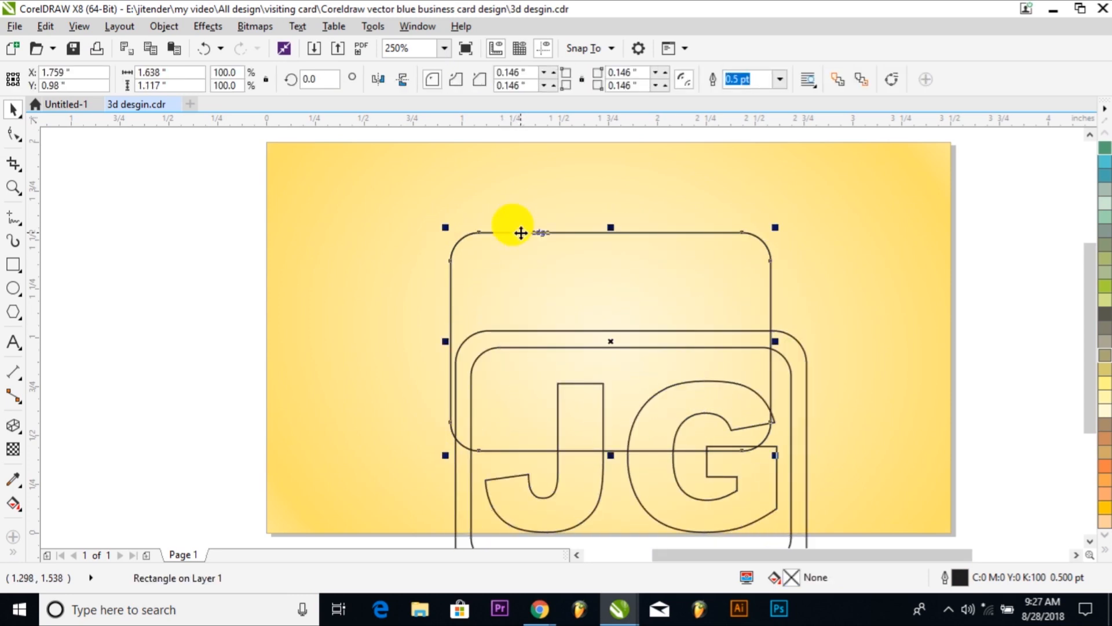
{"action": "key", "text": "Delete"}
{"action": "left_click_drag", "start_coordinate": [614, 328], "coordinate": [592, 216]}
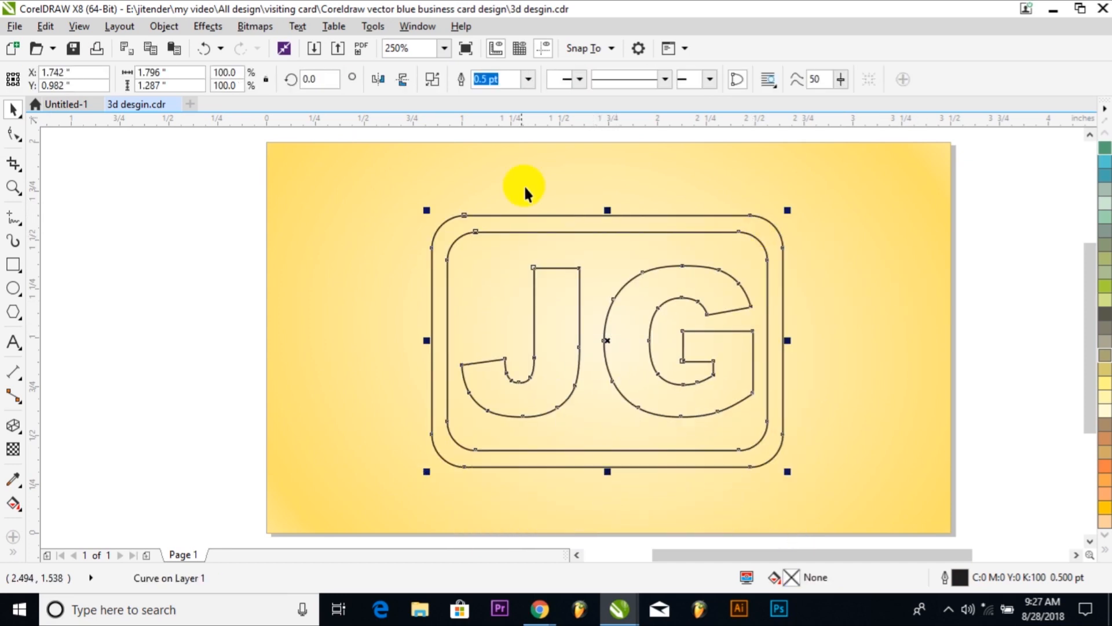
Step: Add a perspective to the combined logo and pull its four corners inward to tilt it backward
{"action": "left_click", "coordinate": [200, 30]}
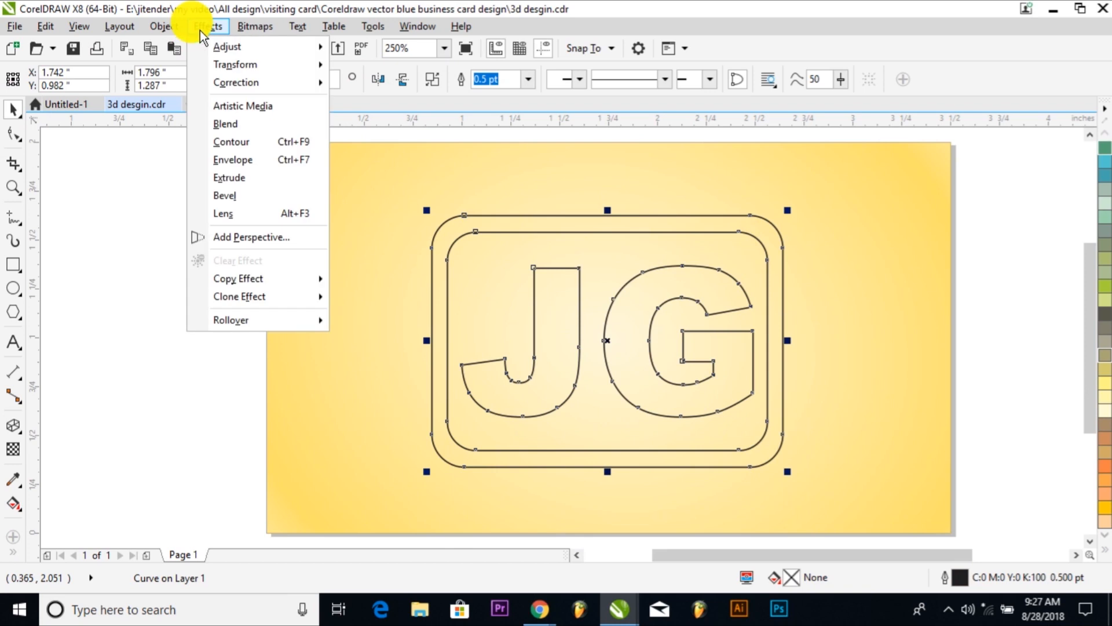
{"action": "left_click", "coordinate": [266, 237]}
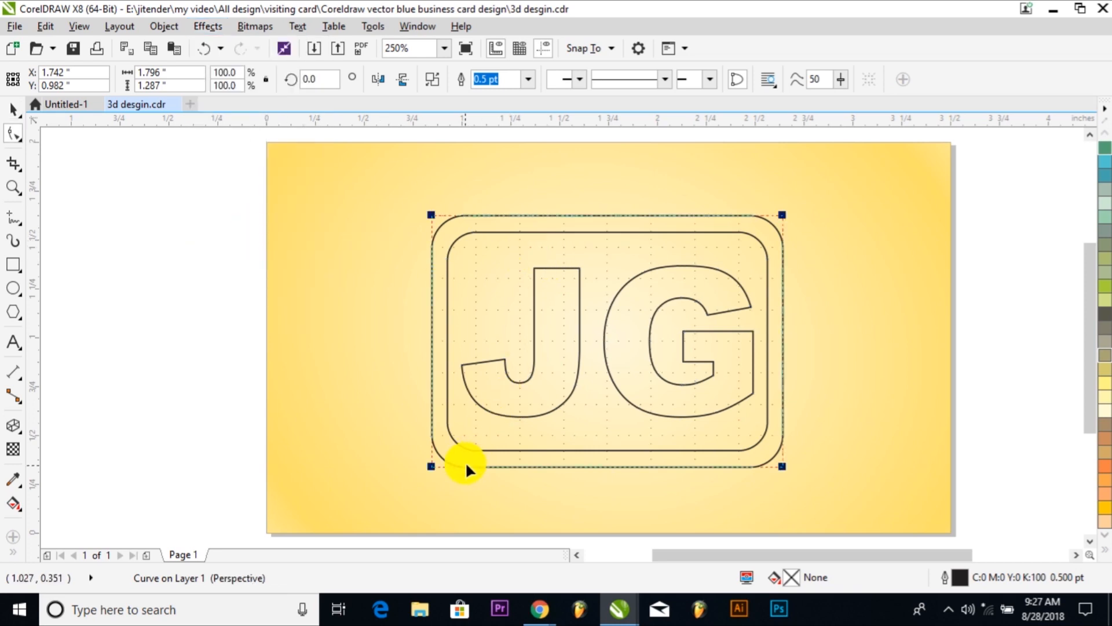
{"action": "left_click_drag", "start_coordinate": [434, 467], "coordinate": [441, 361]}
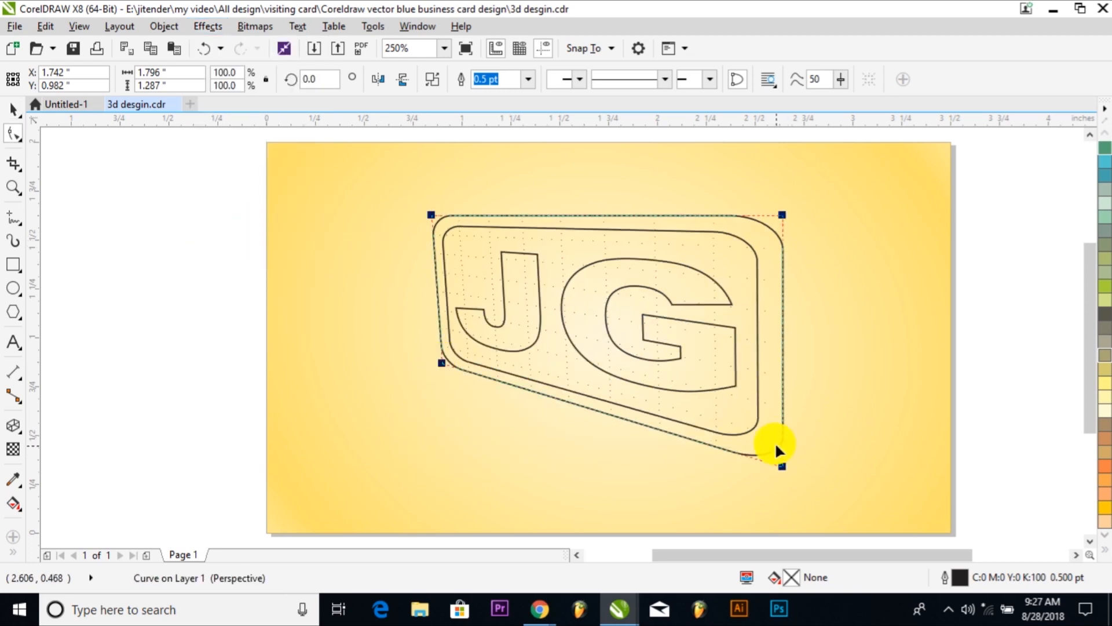
{"action": "left_click_drag", "start_coordinate": [786, 459], "coordinate": [766, 386]}
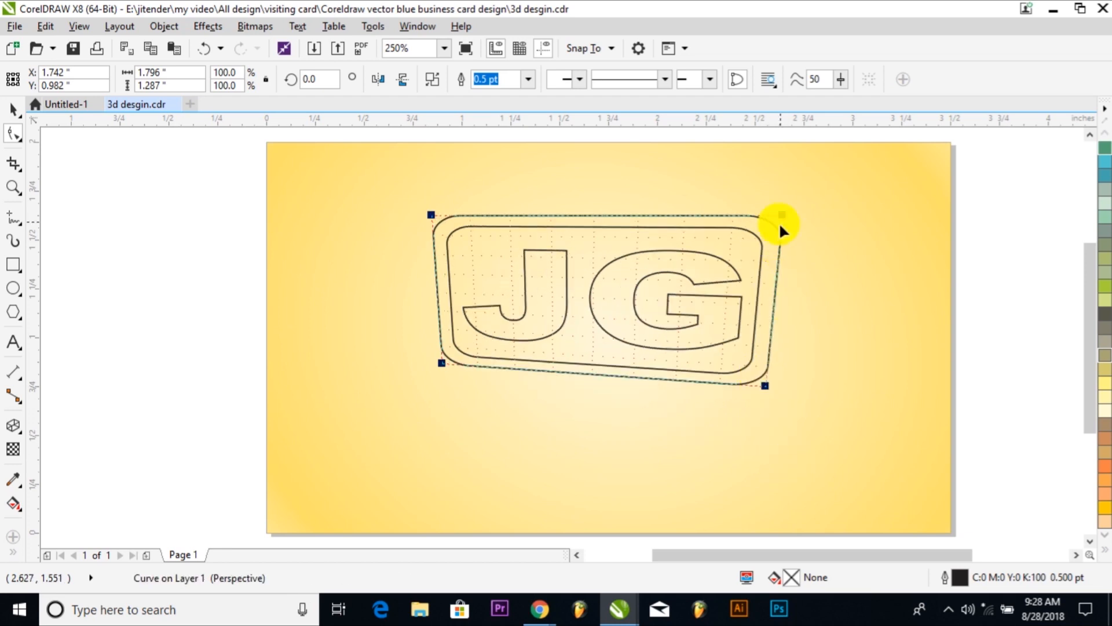
{"action": "left_click_drag", "start_coordinate": [784, 211], "coordinate": [720, 244]}
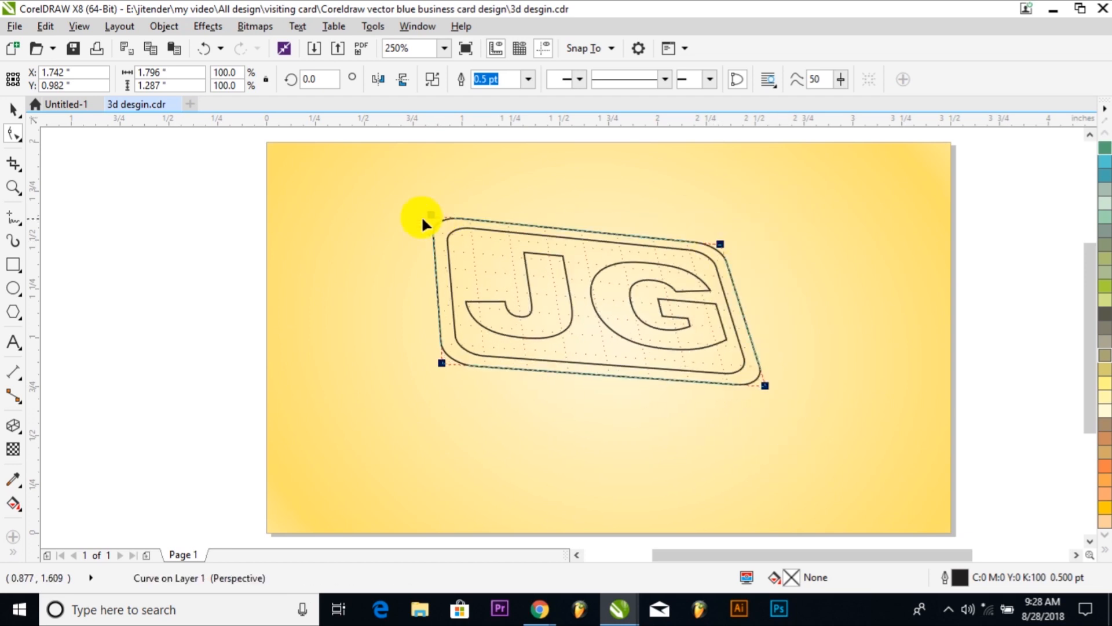
{"action": "left_click_drag", "start_coordinate": [433, 216], "coordinate": [474, 251]}
Step: Nudge the perspective corners further inward so the logo's upper edge is narrower than its lower edge
{"action": "mouse_move", "coordinate": [765, 390]}
{"action": "left_mouse_down"}
{"action": "mouse_move", "coordinate": [744, 376]}
{"action": "mouse_move", "coordinate": [754, 385]}
{"action": "left_mouse_up"}
{"action": "mouse_move", "coordinate": [717, 246]}
{"action": "left_mouse_down"}
{"action": "mouse_move", "coordinate": [710, 265]}
{"action": "mouse_move", "coordinate": [714, 254]}
{"action": "left_mouse_up"}
{"action": "left_click_drag", "start_coordinate": [479, 250], "coordinate": [481, 258]}
{"action": "mouse_move", "coordinate": [753, 384]}
{"action": "left_mouse_down"}
{"action": "mouse_move", "coordinate": [733, 372]}
{"action": "mouse_move", "coordinate": [745, 373]}
{"action": "left_mouse_up"}
{"action": "left_click_drag", "start_coordinate": [440, 365], "coordinate": [454, 358]}
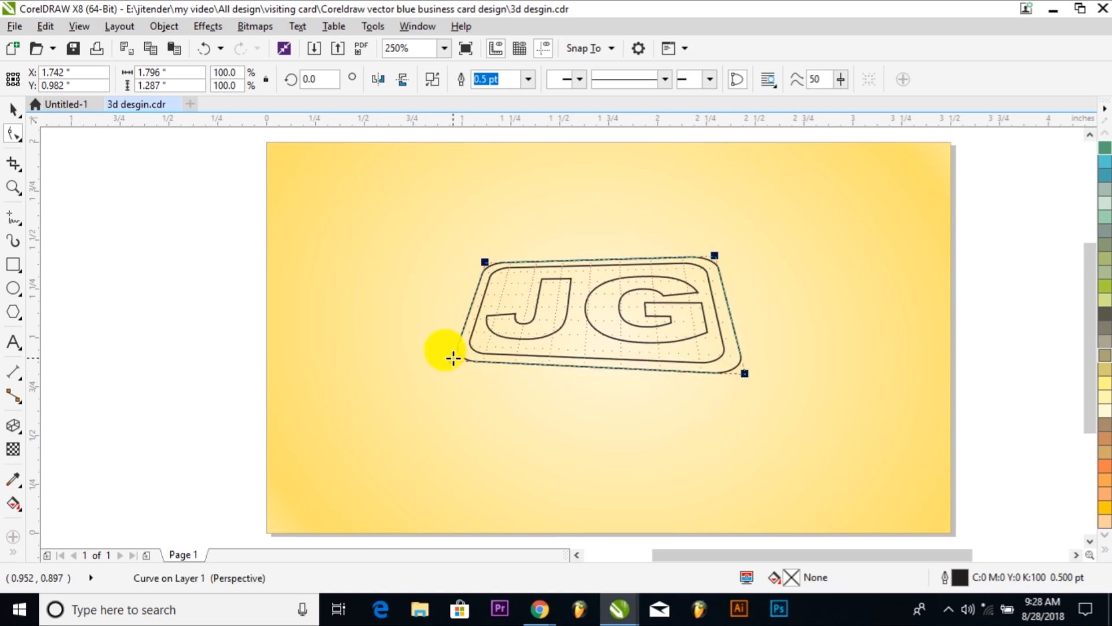
Step: Fine-tune the perspective by readjusting the lower-left corner, lowering the upper-right corner and moving the upper-left corner inward
{"action": "left_click", "coordinate": [456, 356]}
{"action": "left_click", "coordinate": [458, 349]}
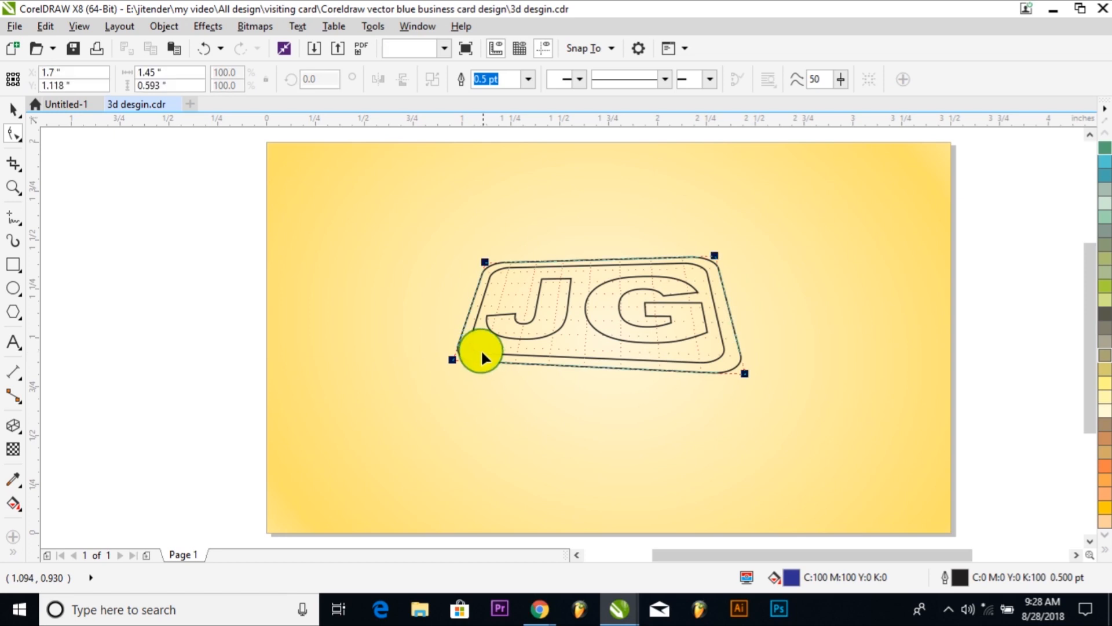
{"action": "left_click_drag", "start_coordinate": [451, 355], "coordinate": [459, 353]}
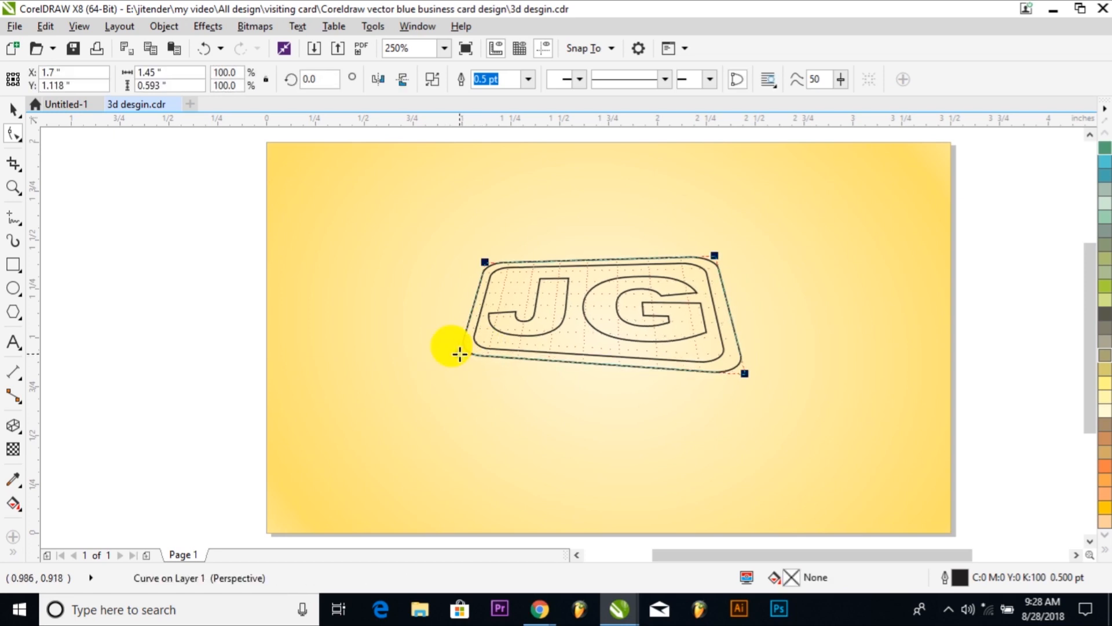
{"action": "left_click_drag", "start_coordinate": [457, 351], "coordinate": [452, 360]}
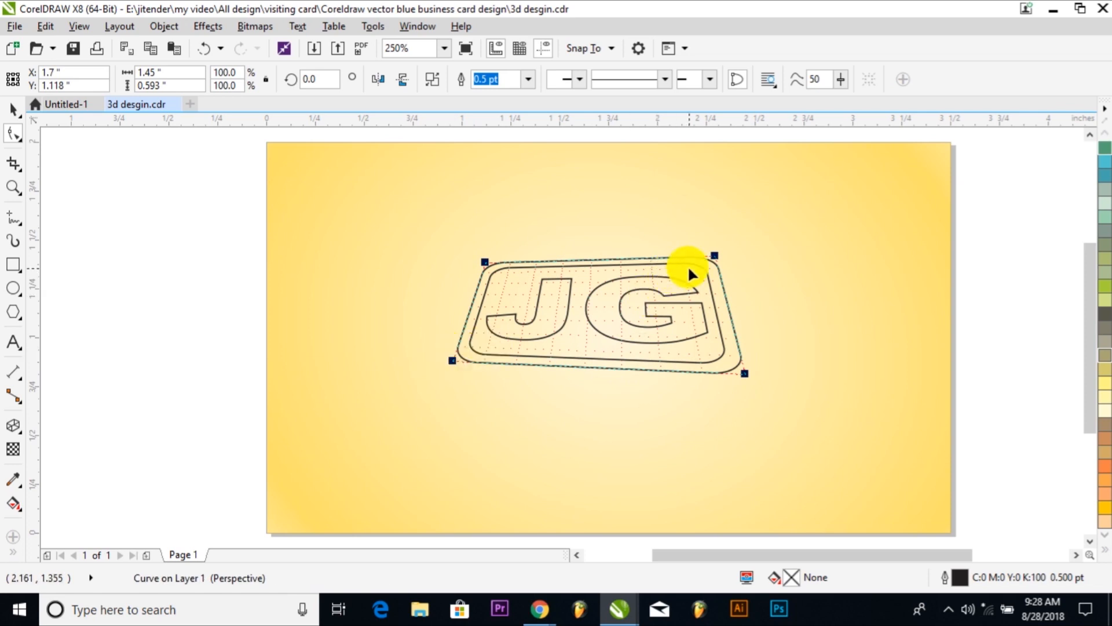
{"action": "left_click_drag", "start_coordinate": [708, 249], "coordinate": [710, 267]}
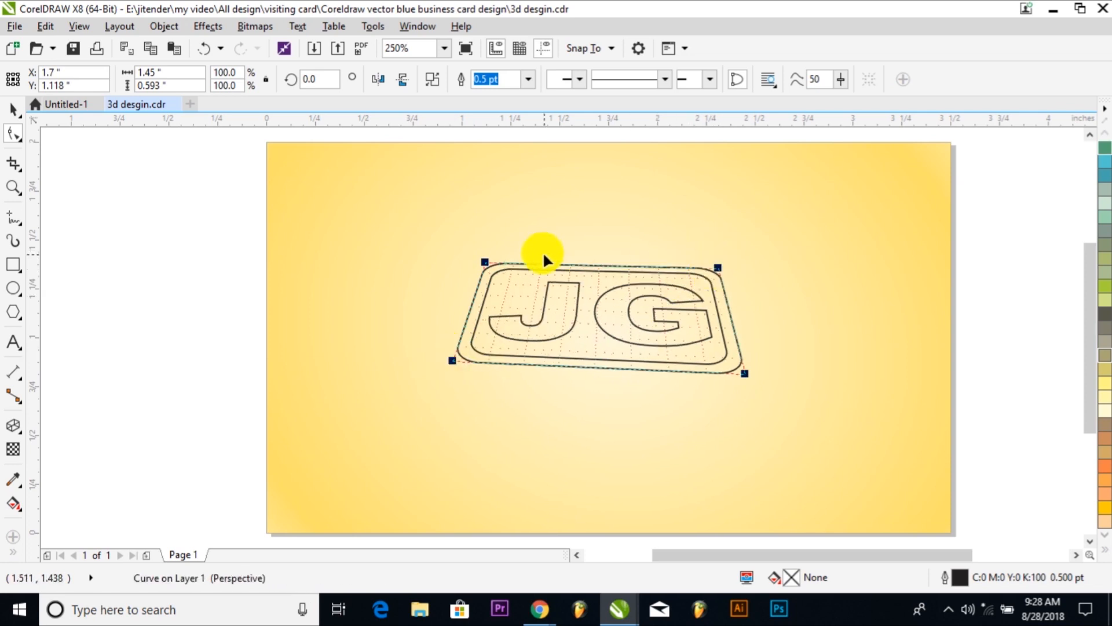
{"action": "left_click_drag", "start_coordinate": [486, 264], "coordinate": [500, 270]}
{"action": "key", "text": "space"}
{"action": "left_click", "coordinate": [816, 369]}
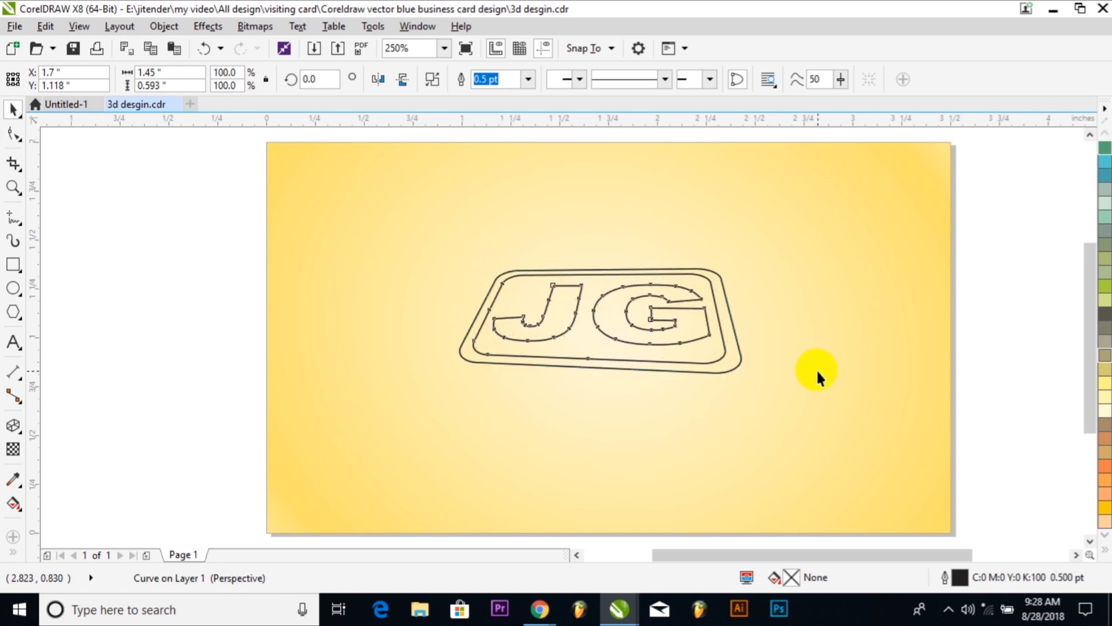
Step: Extrude the perspective logo downward and change the extrusion to a parallel type
{"action": "left_click_drag", "start_coordinate": [993, 527], "coordinate": [321, 203]}
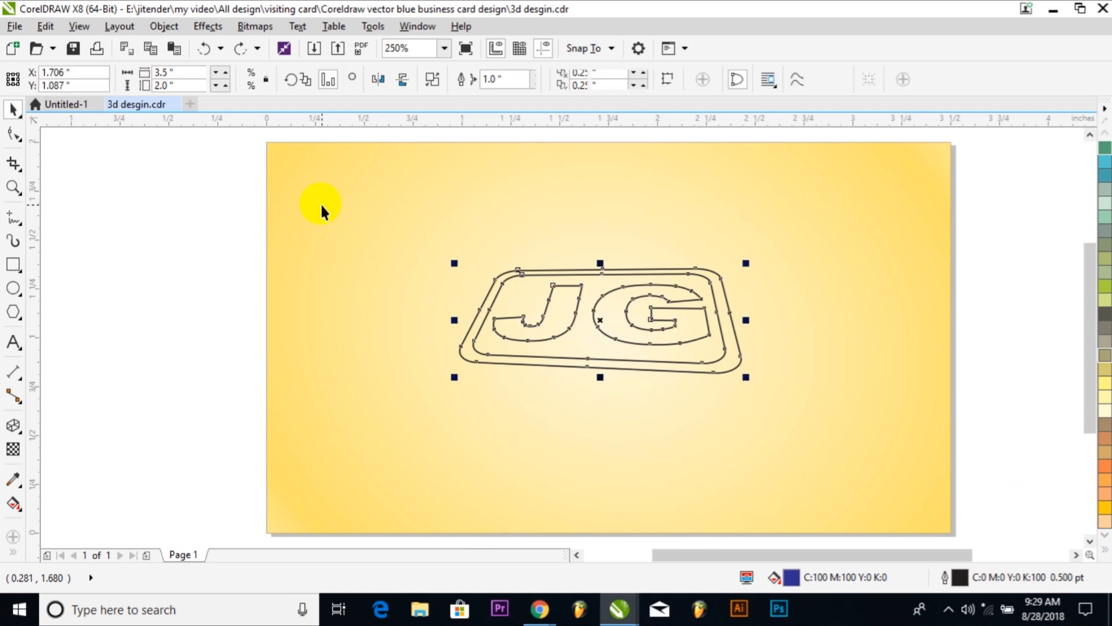
{"action": "left_click", "coordinate": [16, 422]}
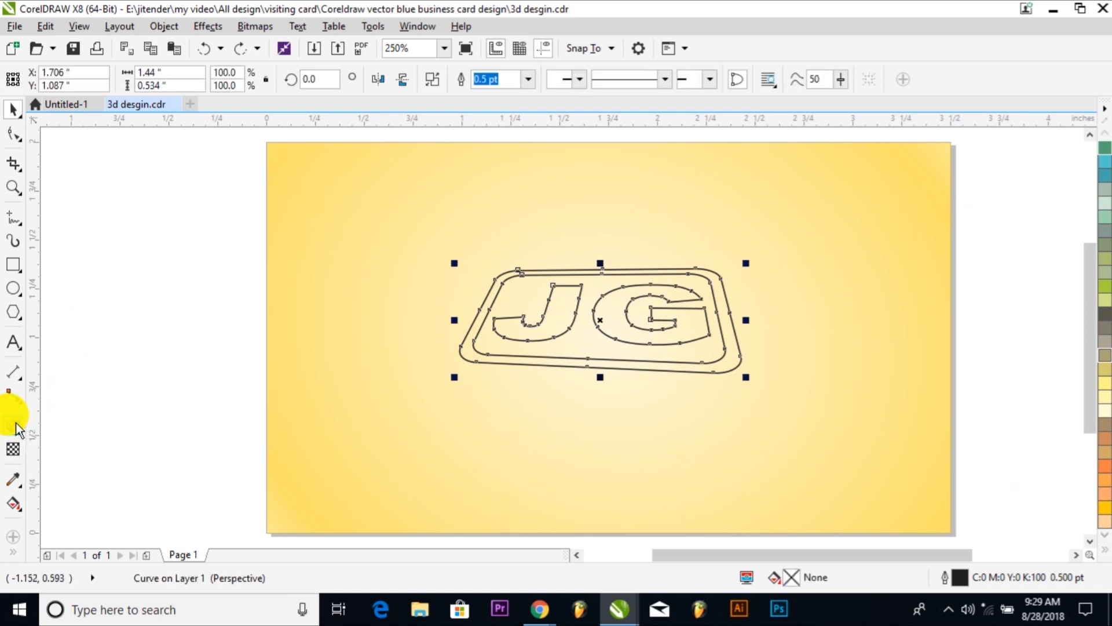
{"action": "left_click_drag", "start_coordinate": [590, 367], "coordinate": [588, 411]}
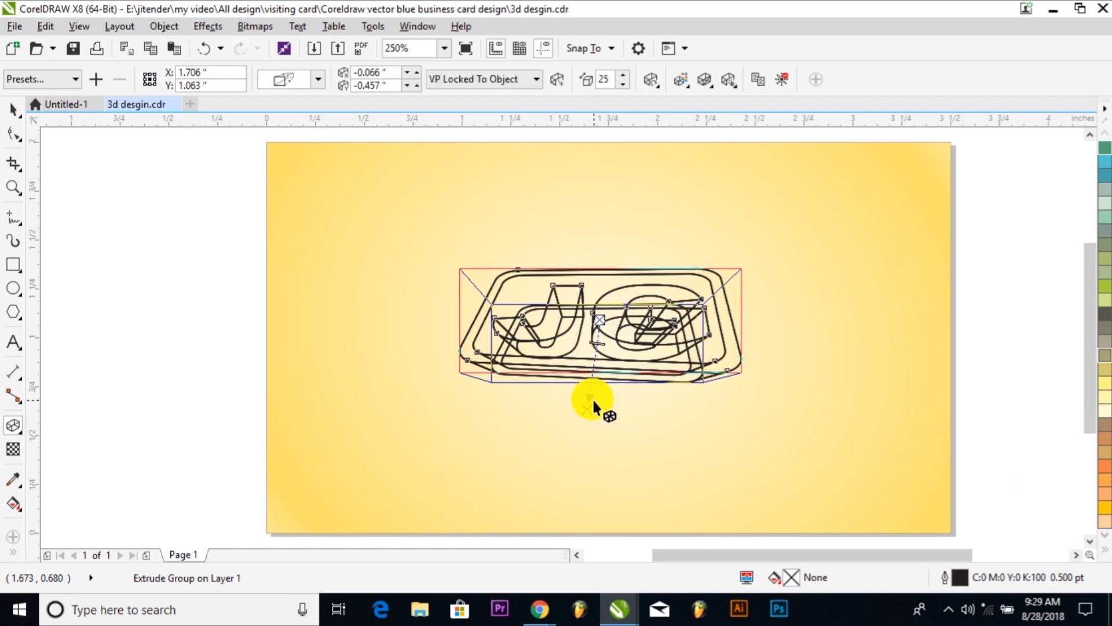
{"action": "scroll", "coordinate": [592, 398], "scroll_direction": "up", "scroll_amount": 4}
{"action": "left_click", "coordinate": [283, 78]}
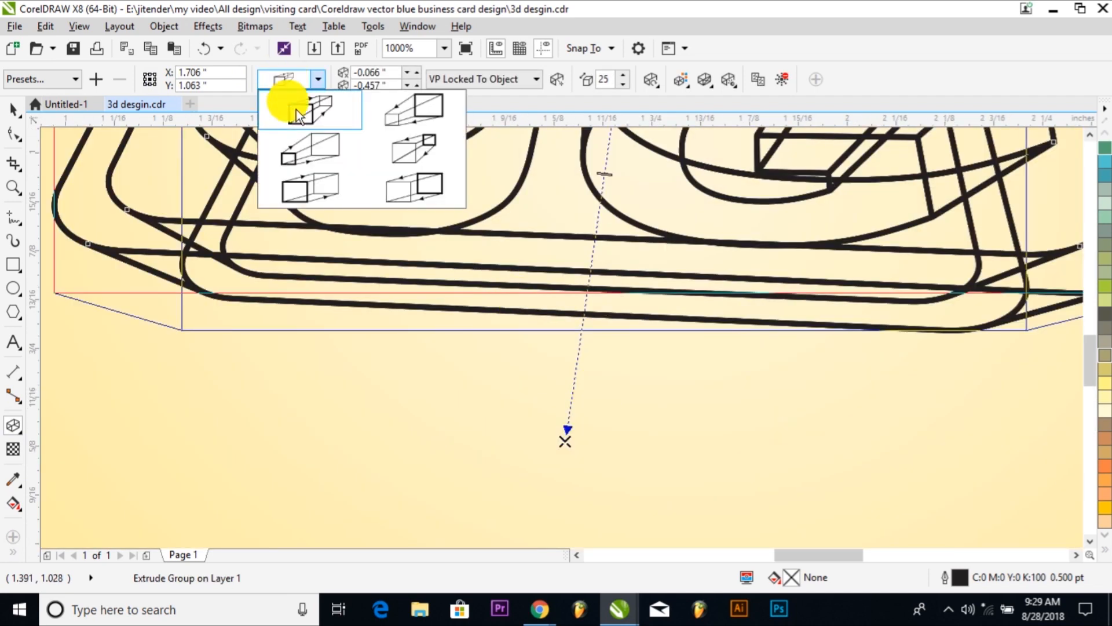
{"action": "left_click", "coordinate": [314, 197]}
Step: Shorten the extrusion to about 0.13 inch downward and fill the logo with pale green C:40 M:0 Y:40 K:0
{"action": "scroll", "coordinate": [472, 290], "scroll_direction": "down", "scroll_amount": 2}
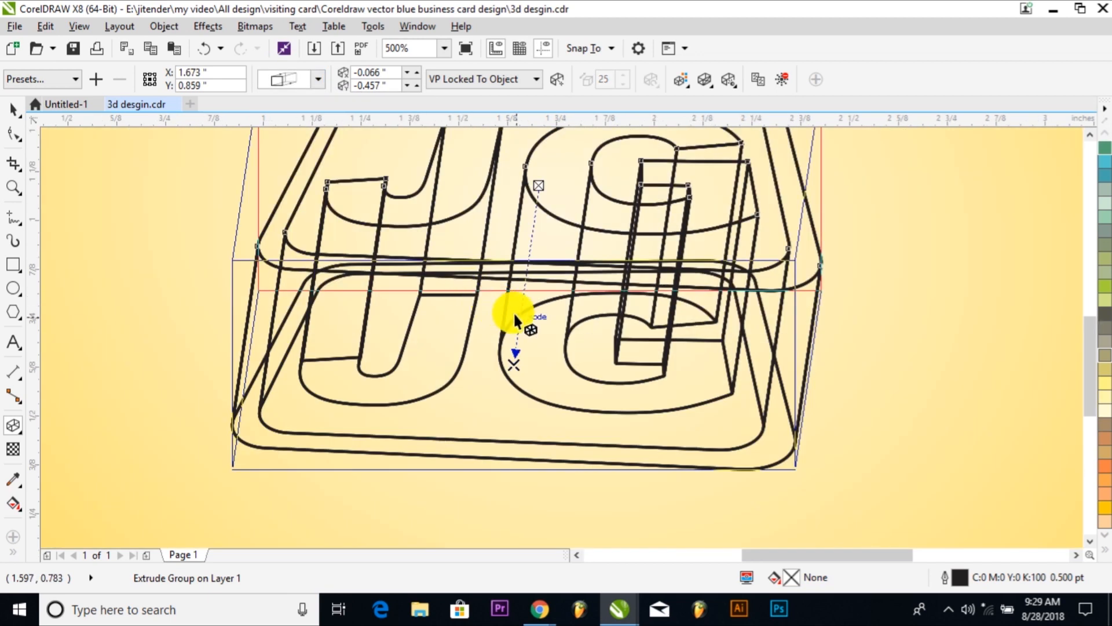
{"action": "scroll", "coordinate": [513, 312], "scroll_direction": "down", "scroll_amount": 2}
{"action": "left_click_drag", "start_coordinate": [517, 339], "coordinate": [527, 252]}
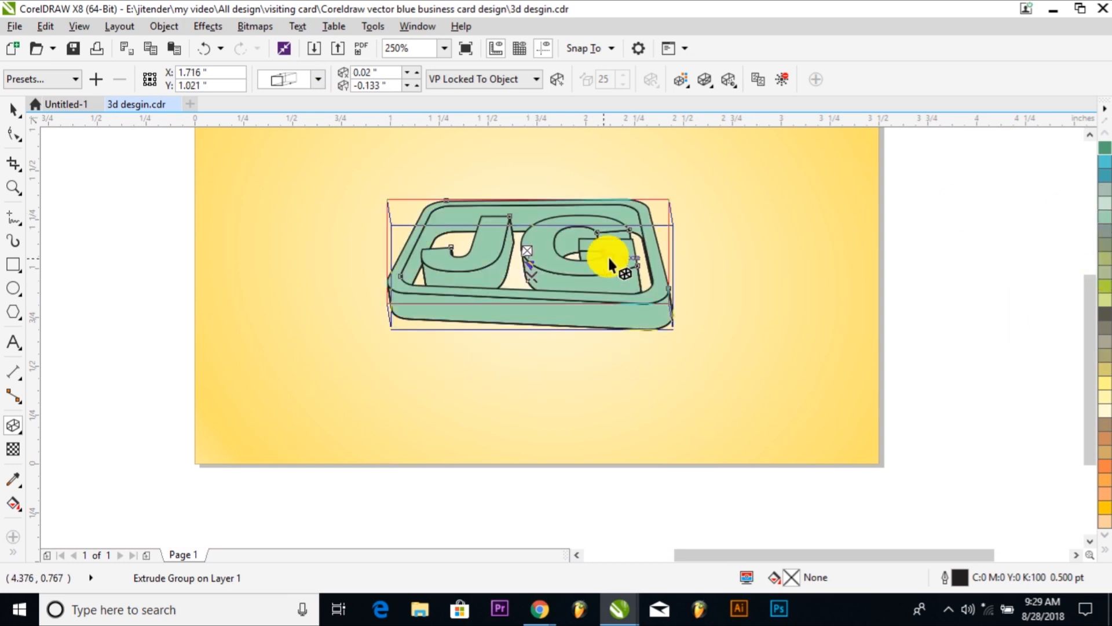
Step: Reduce the extrusion depth to about 0.045 inch, pointing almost straight down
{"action": "scroll", "coordinate": [541, 291], "scroll_direction": "up", "scroll_amount": 2}
{"action": "left_click_drag", "start_coordinate": [521, 260], "coordinate": [521, 241]}
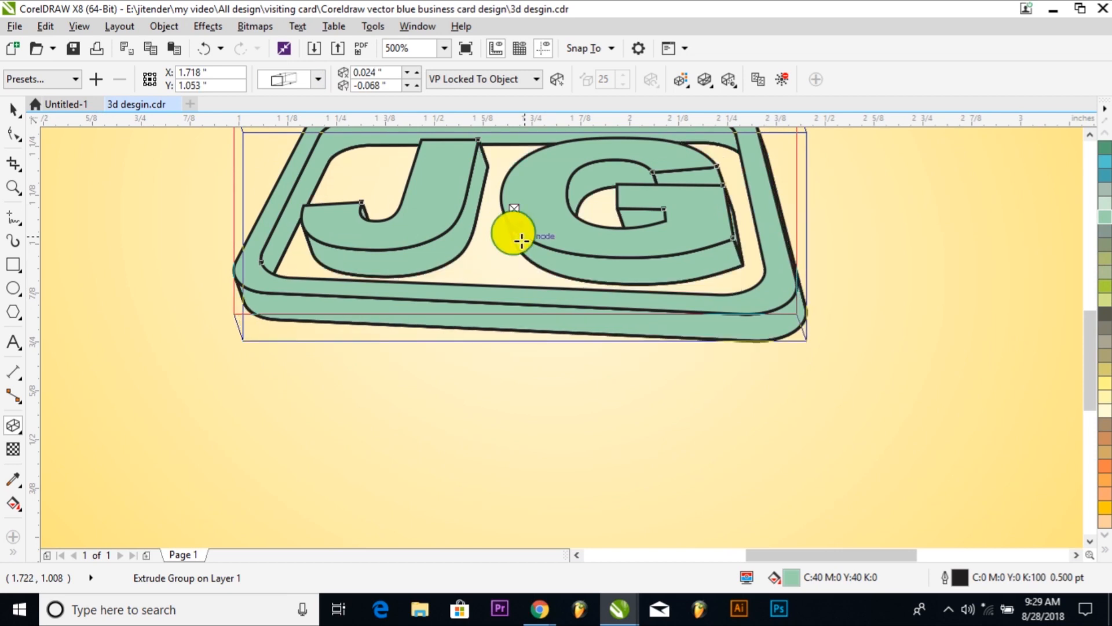
{"action": "left_click_drag", "start_coordinate": [521, 239], "coordinate": [513, 227]}
{"action": "scroll", "coordinate": [514, 228], "scroll_direction": "down", "scroll_amount": 2}
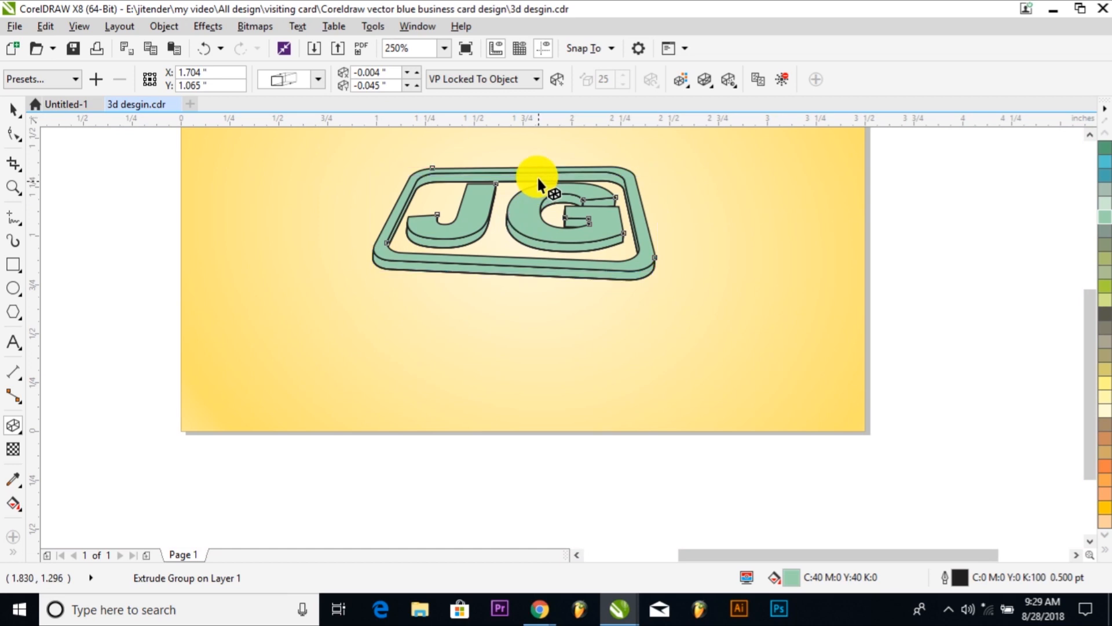
{"action": "scroll", "coordinate": [538, 180], "scroll_direction": "up", "scroll_amount": 2}
{"action": "scroll", "coordinate": [488, 272], "scroll_direction": "up", "scroll_amount": 2}
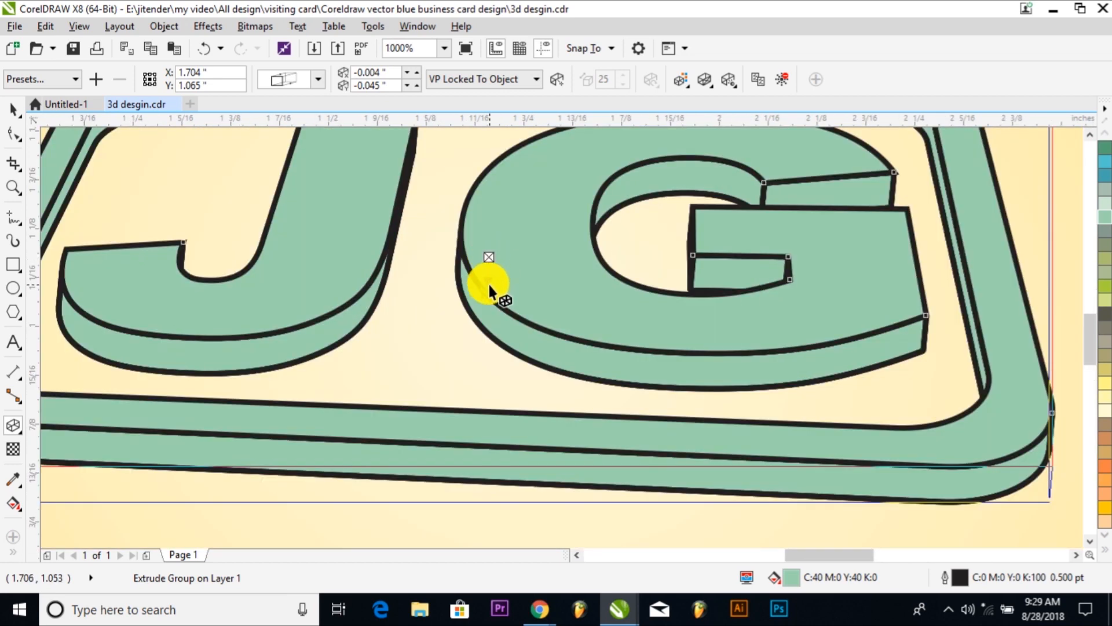
{"action": "scroll", "coordinate": [487, 282], "scroll_direction": "down", "scroll_amount": 2}
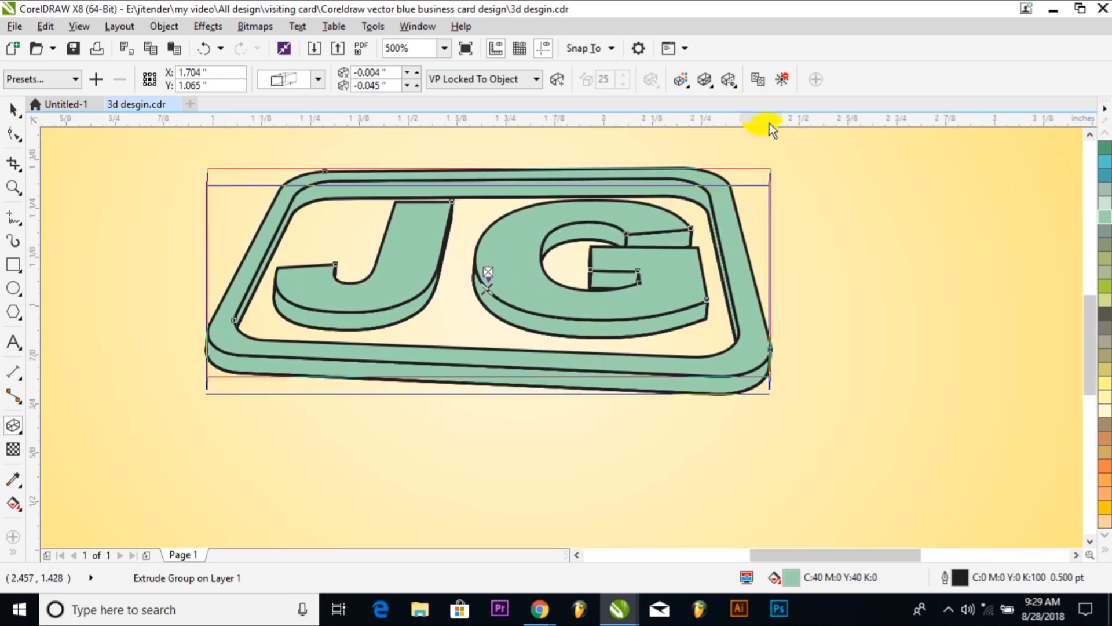
{"action": "scroll", "coordinate": [654, 364], "scroll_direction": "down", "scroll_amount": 2}
Step: Break the logo's extrude group apart to separate the front face from the extruded sides
{"action": "left_click", "coordinate": [948, 227]}
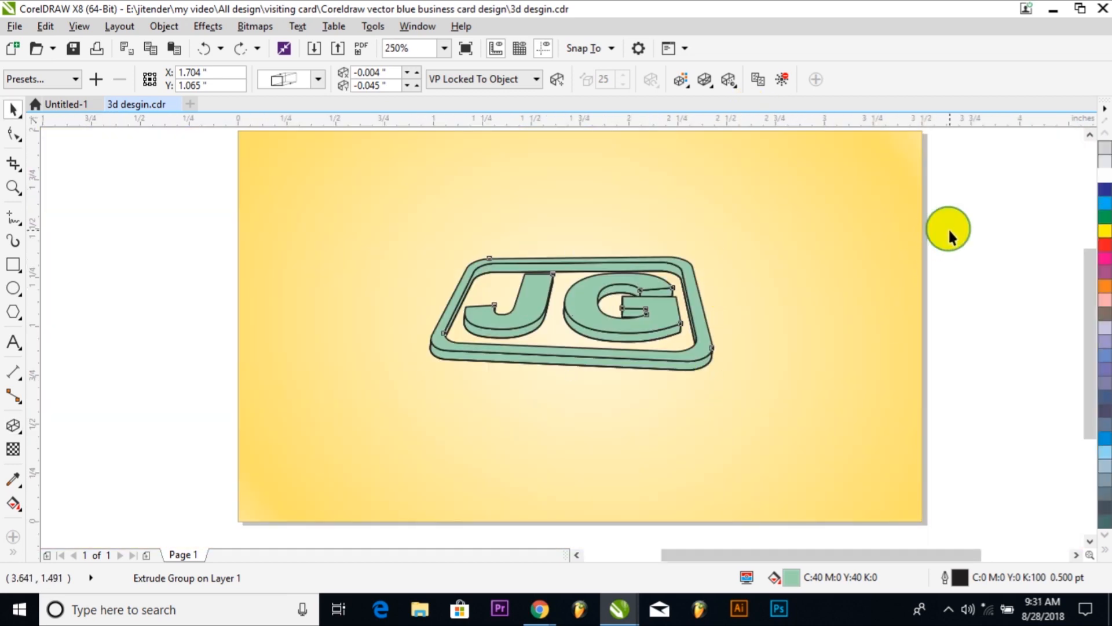
{"action": "left_click", "coordinate": [595, 366]}
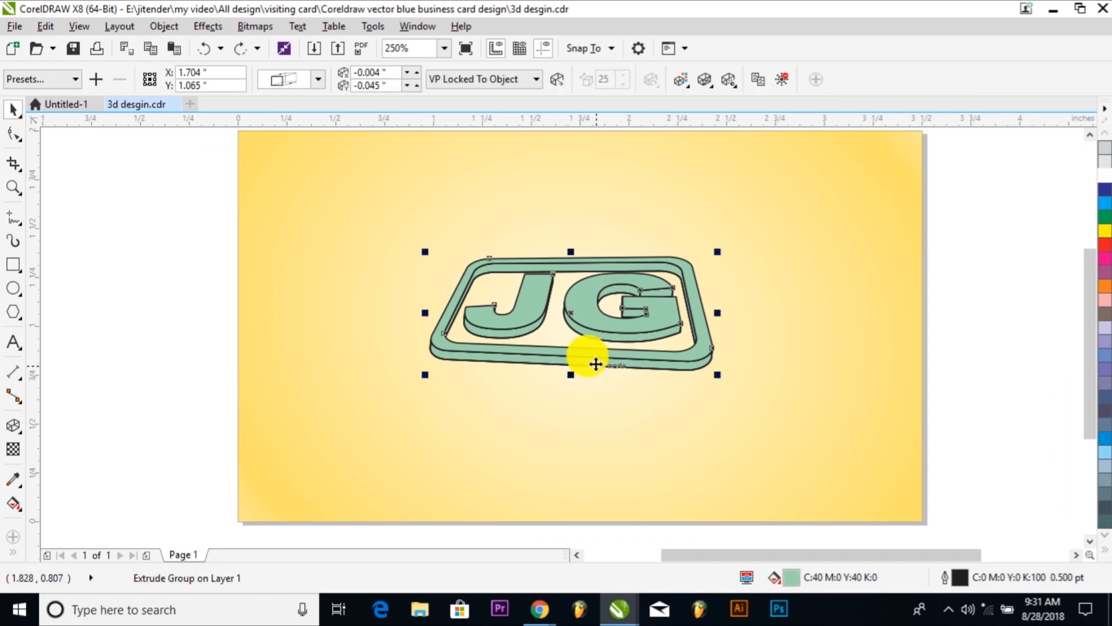
{"action": "right_click", "coordinate": [597, 364]}
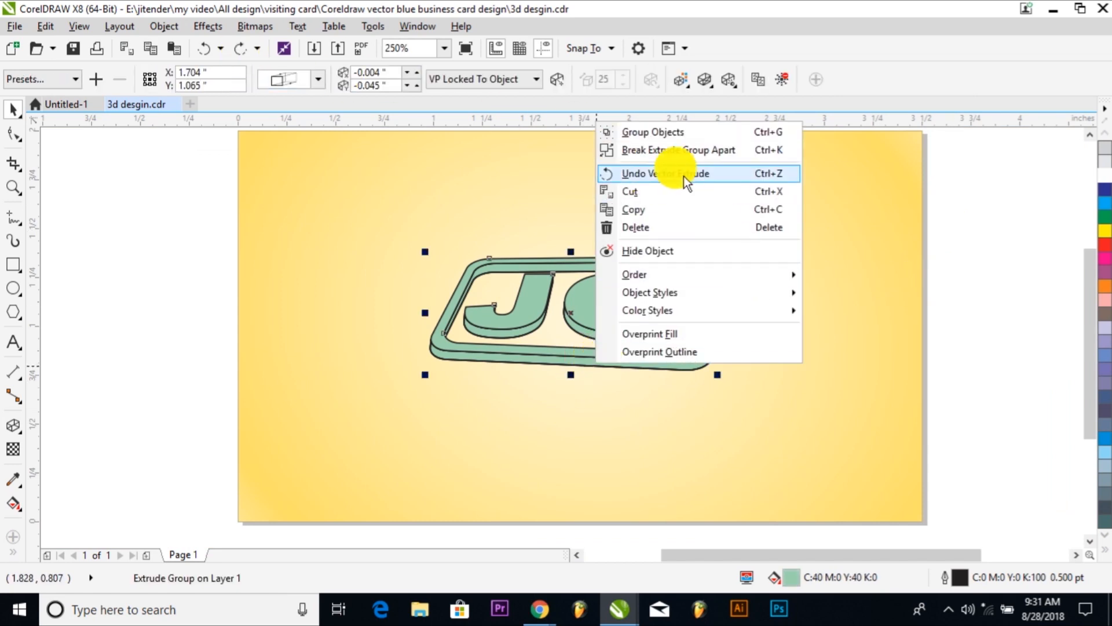
{"action": "left_click", "coordinate": [165, 25]}
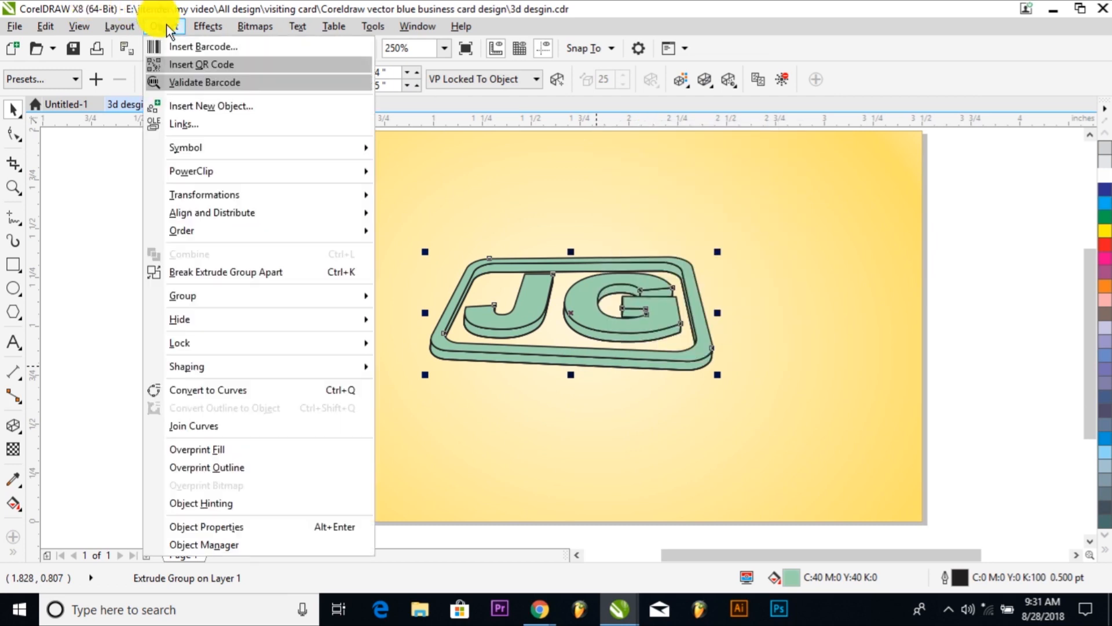
{"action": "left_click", "coordinate": [240, 272]}
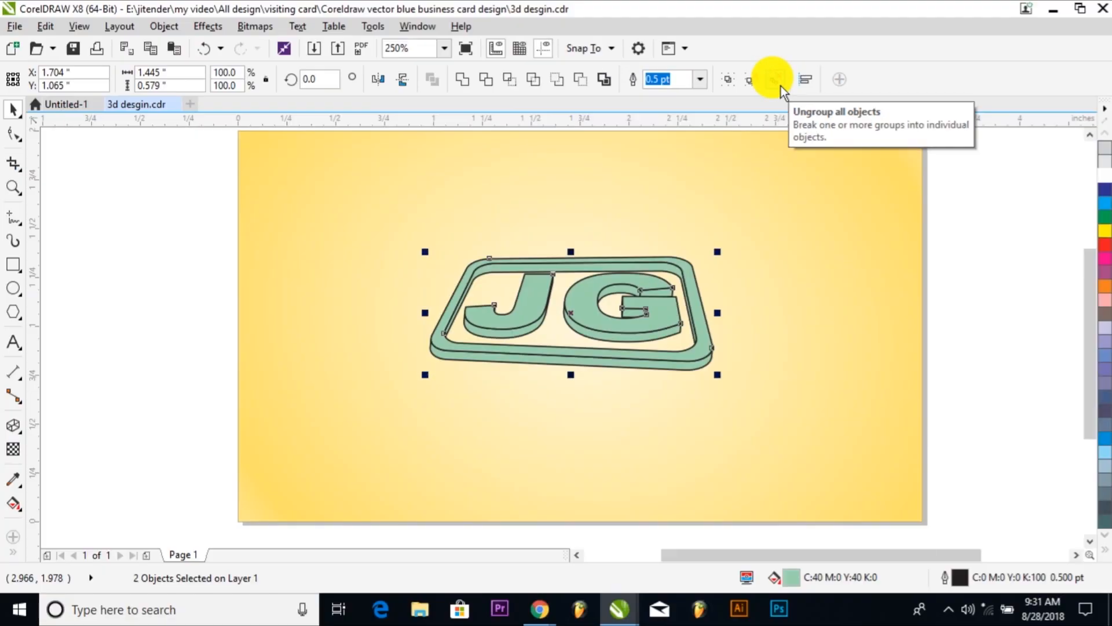
Step: Ungroup all the separated pieces, test-move the front face off the extruded sides, and undo the move
{"action": "left_click", "coordinate": [780, 84]}
{"action": "left_click", "coordinate": [994, 406]}
{"action": "left_click_drag", "start_coordinate": [700, 350], "coordinate": [628, 448]}
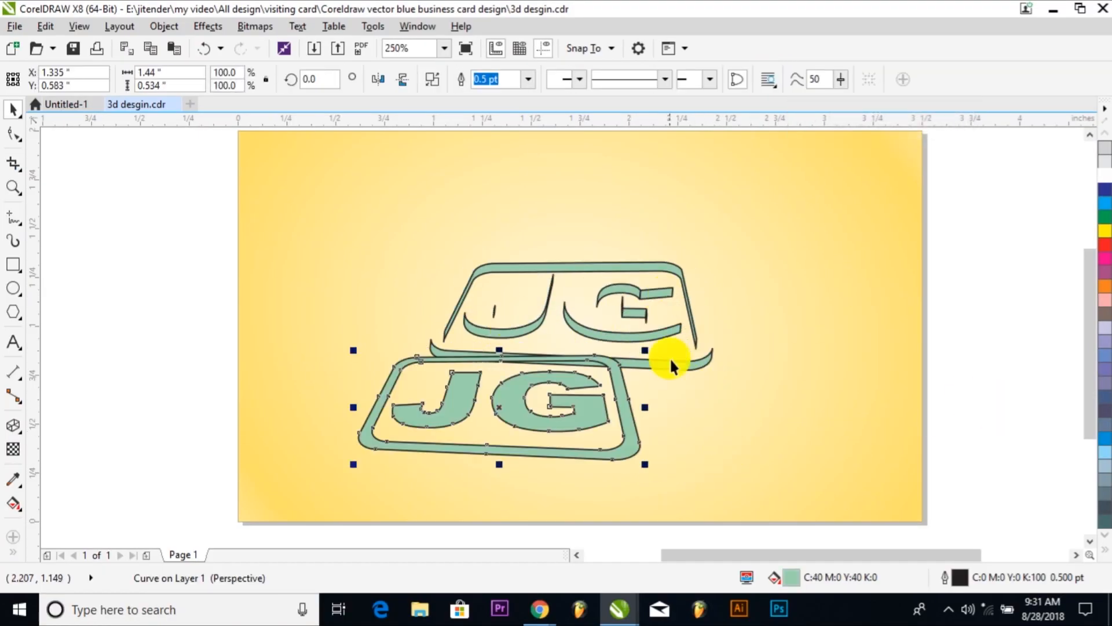
{"action": "key", "text": "ctrl+z"}
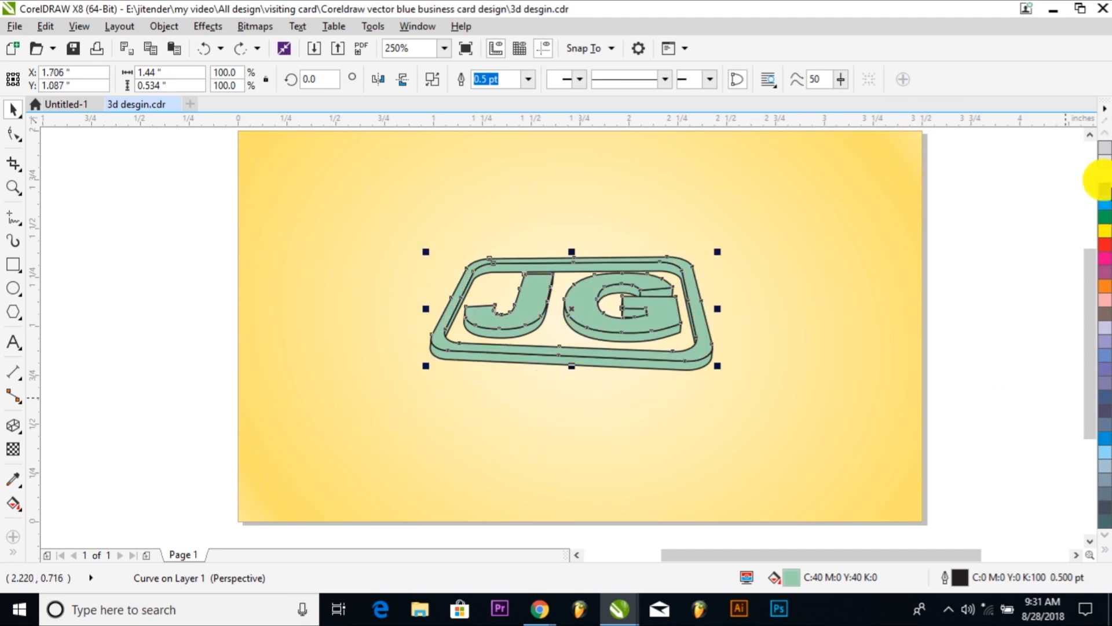
Step: Fill the logo's front face with light grey C:0 M:0 Y:0 K:20
{"action": "left_click", "coordinate": [1102, 164]}
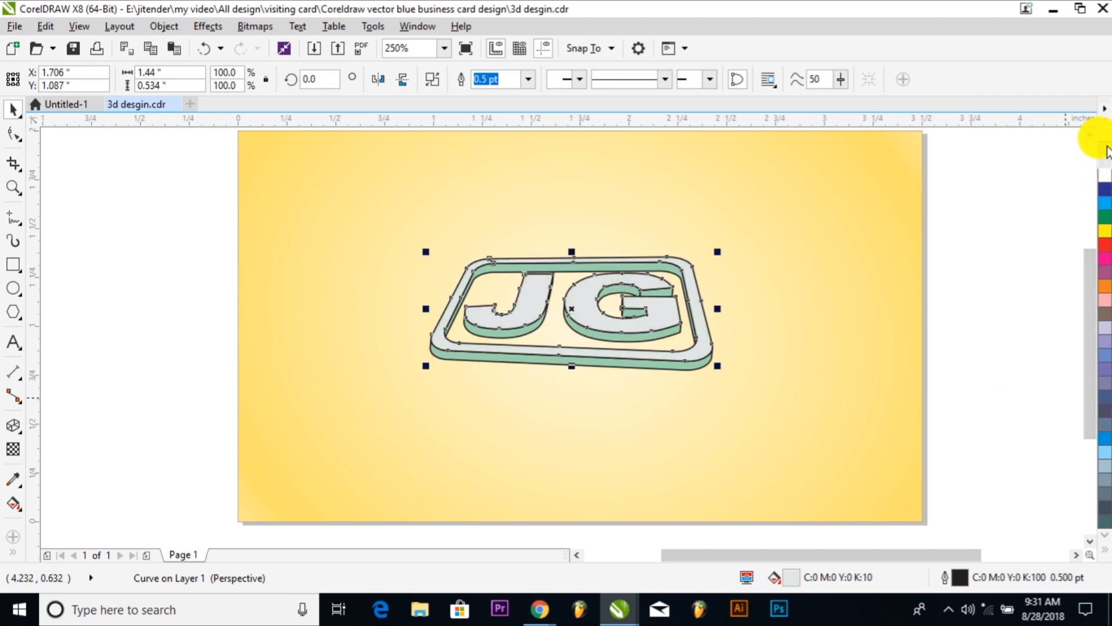
{"action": "left_click", "coordinate": [1104, 147]}
{"action": "left_click", "coordinate": [984, 322]}
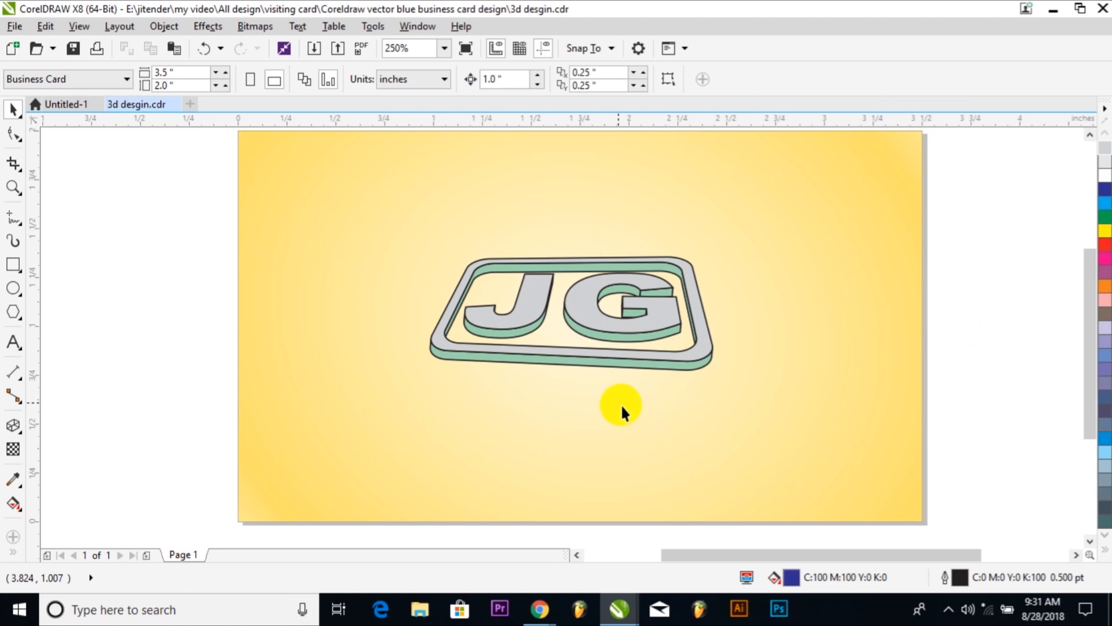
Step: Give the frame's lower extruded side a linear fountain fill running left to right from dark blue to dark slate grey
{"action": "left_click_drag", "start_coordinate": [584, 360], "coordinate": [589, 397]}
{"action": "key", "text": "ctrl+z"}
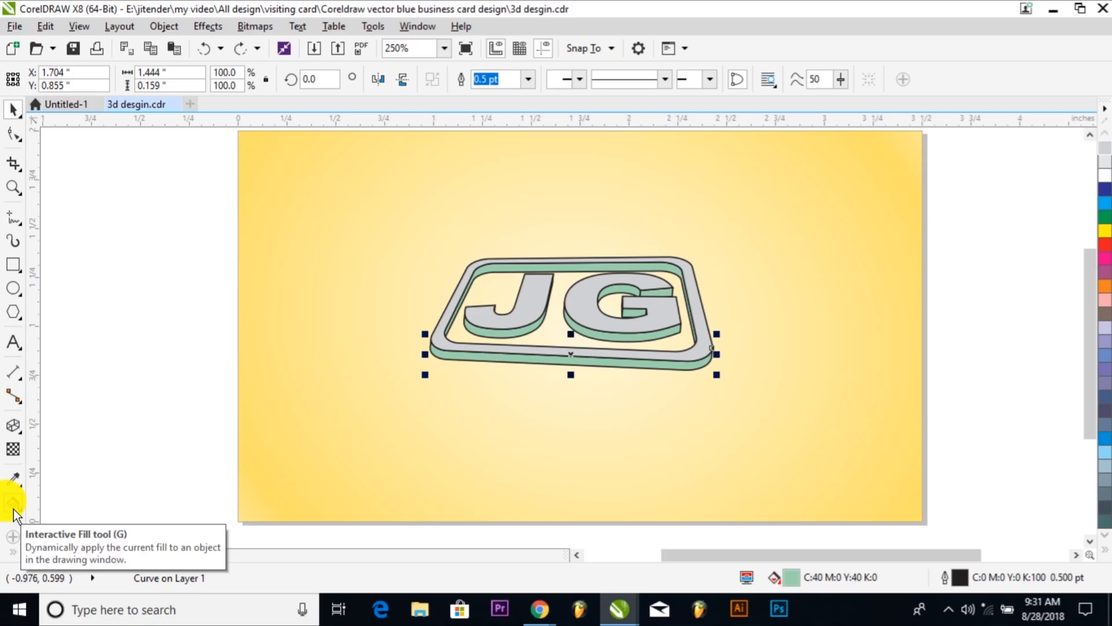
{"action": "left_click", "coordinate": [13, 509]}
{"action": "left_click_drag", "start_coordinate": [434, 364], "coordinate": [761, 311]}
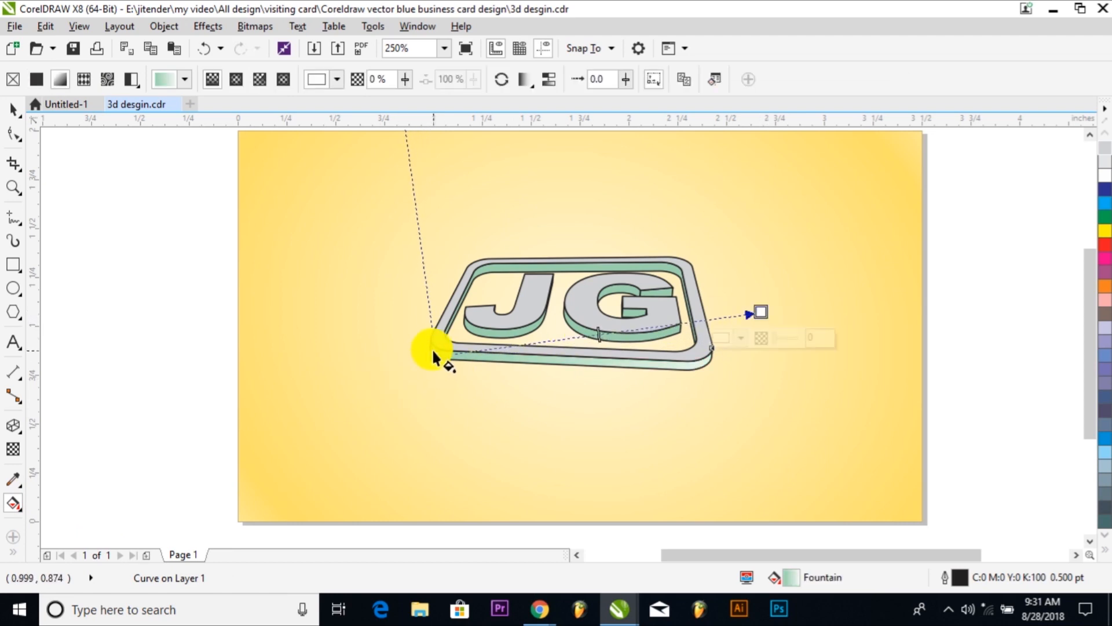
{"action": "left_click_drag", "start_coordinate": [432, 349], "coordinate": [414, 391]}
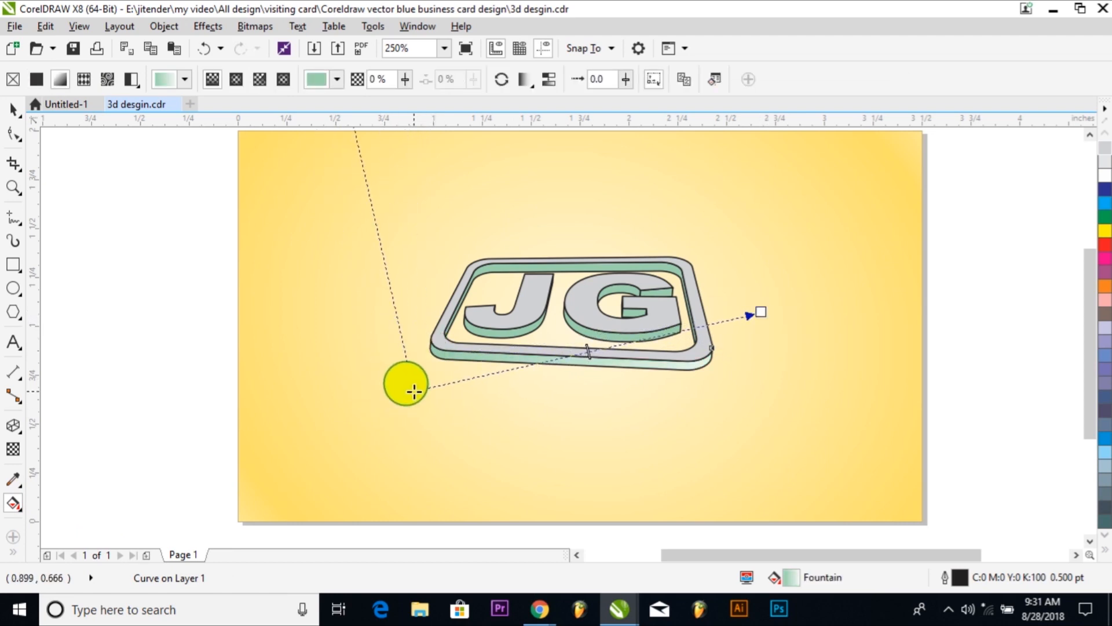
{"action": "left_click_drag", "start_coordinate": [1105, 189], "coordinate": [414, 387]}
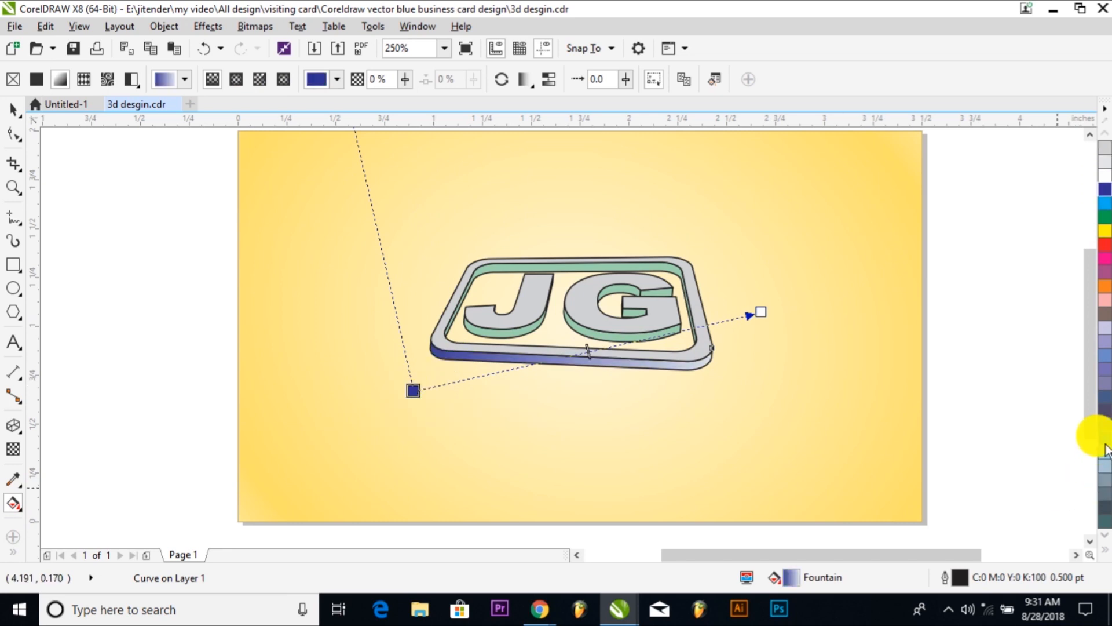
{"action": "left_click_drag", "start_coordinate": [1105, 415], "coordinate": [749, 342]}
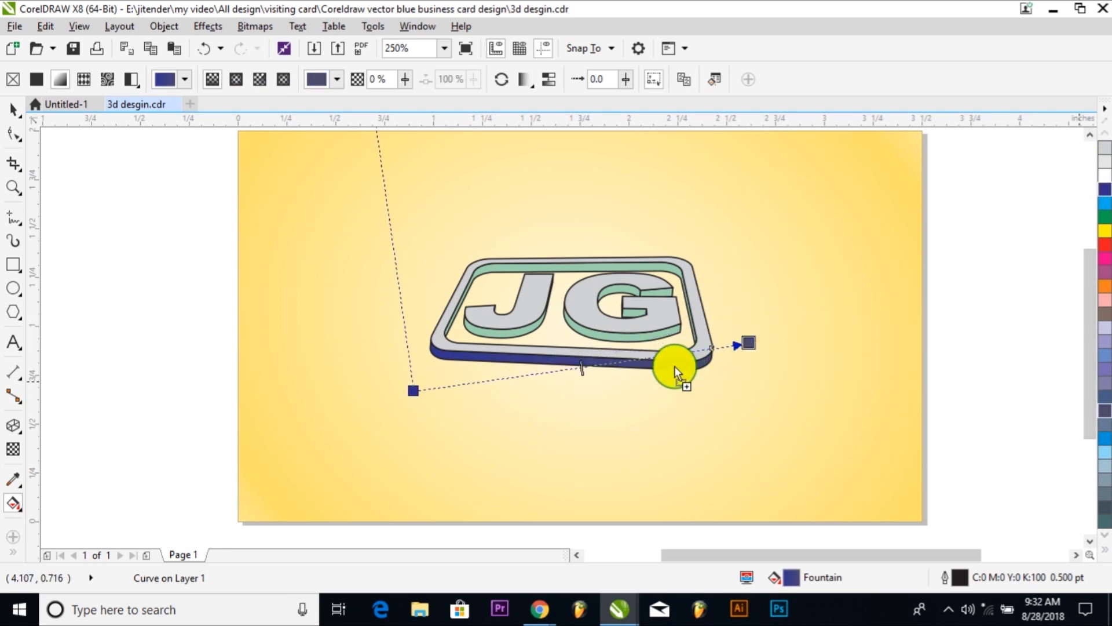
Step: Add cyan and white intermediate colours to the lower side's gradient and pull its slate end in to the frame's right corner
{"action": "double_click", "coordinate": [659, 354]}
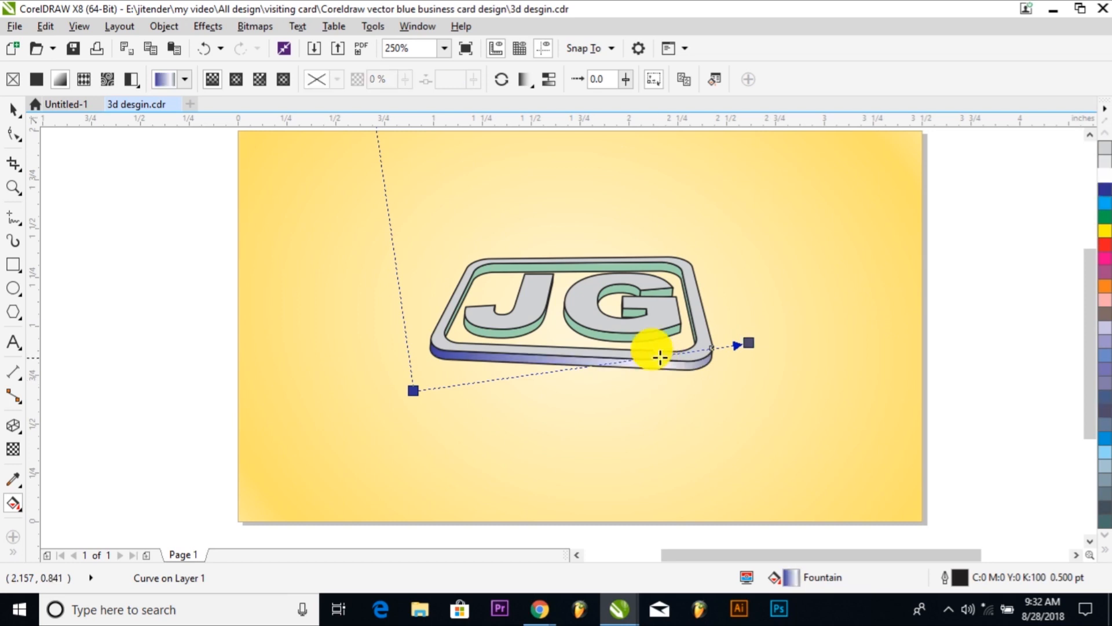
{"action": "left_click_drag", "start_coordinate": [1104, 210], "coordinate": [554, 371]}
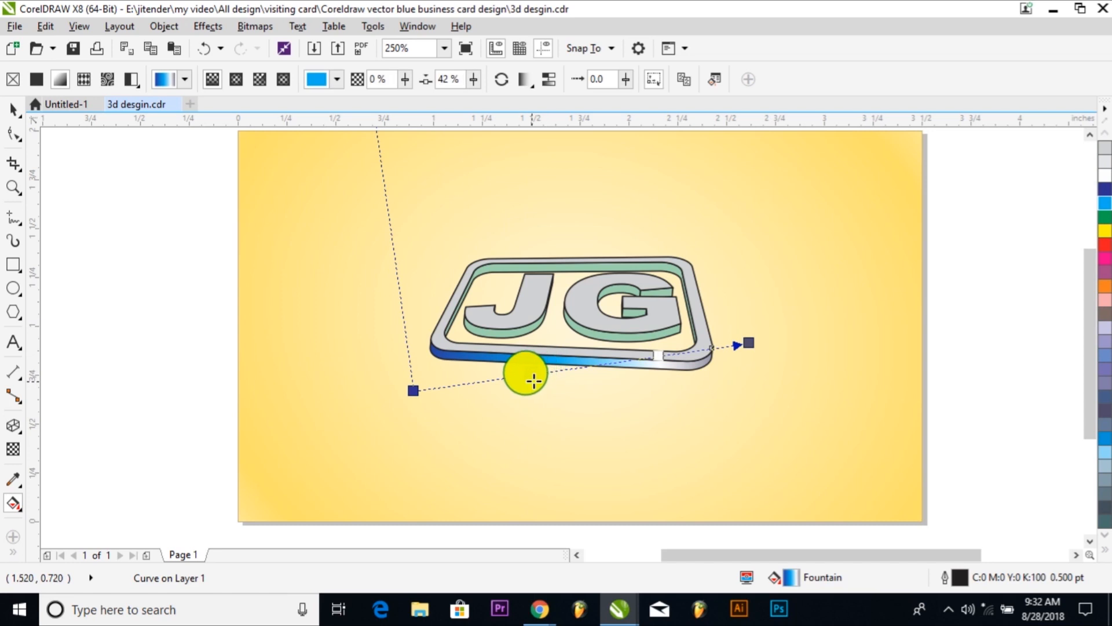
{"action": "left_click", "coordinate": [530, 373]}
{"action": "left_click_drag", "start_coordinate": [754, 347], "coordinate": [722, 344]}
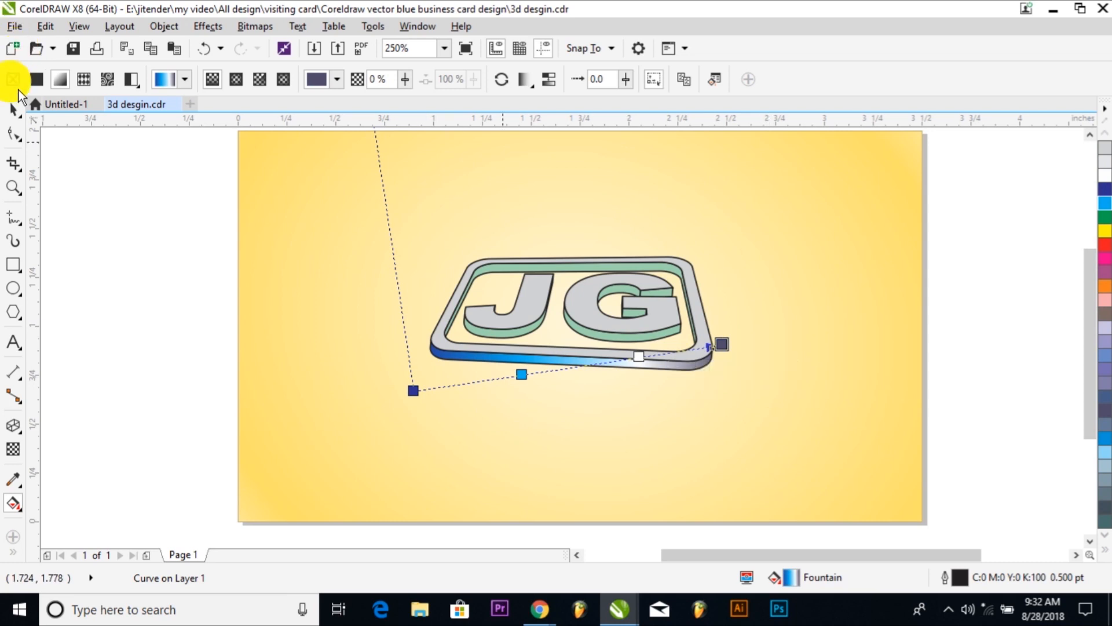
{"action": "left_click", "coordinate": [12, 109]}
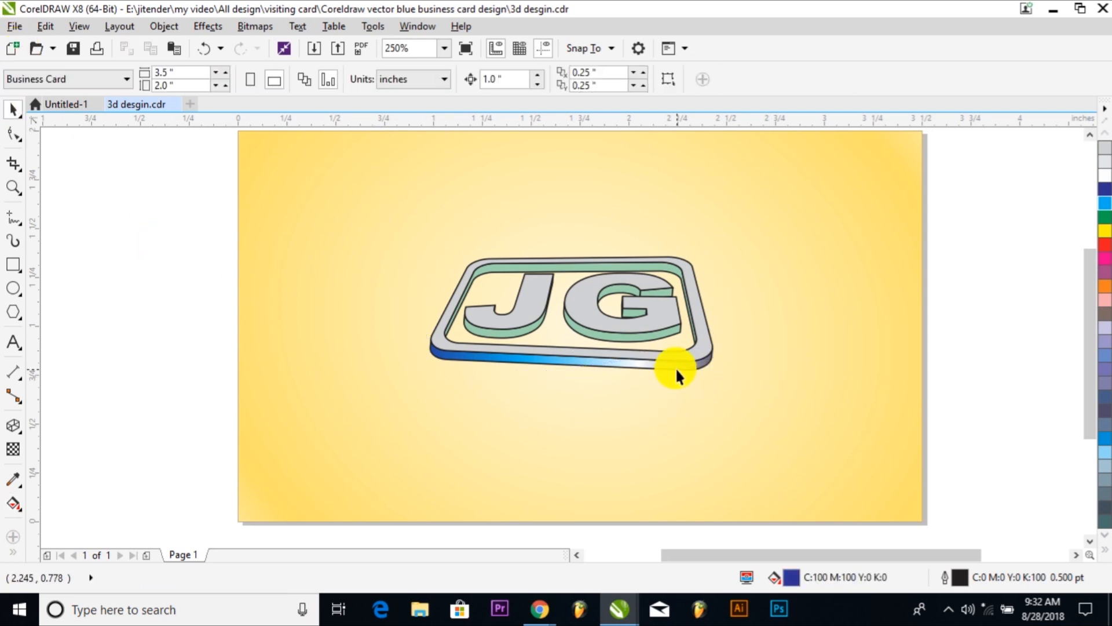
Step: Move the grey front face 1 inch up, clear of the extruded side pieces
{"action": "left_click", "coordinate": [696, 349]}
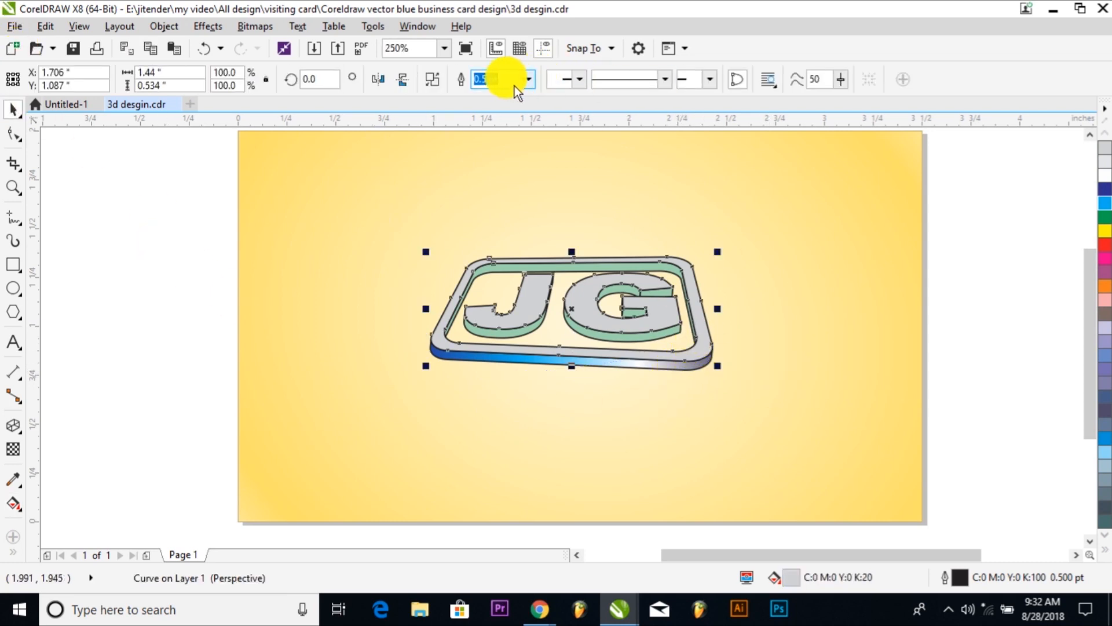
{"action": "left_click", "coordinate": [160, 227]}
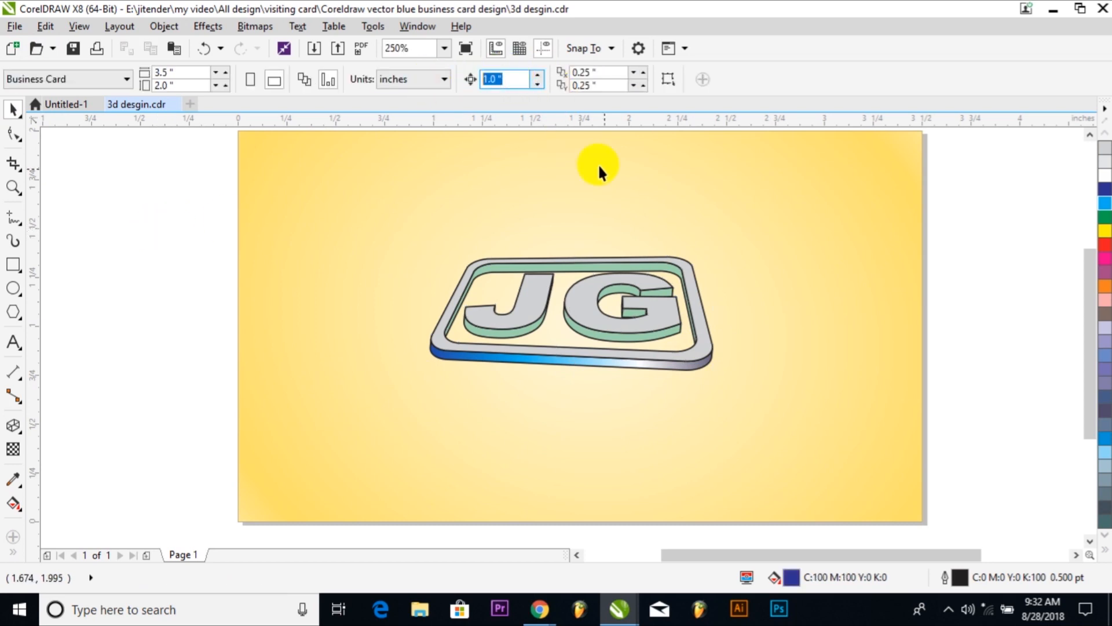
{"action": "left_click", "coordinate": [652, 318]}
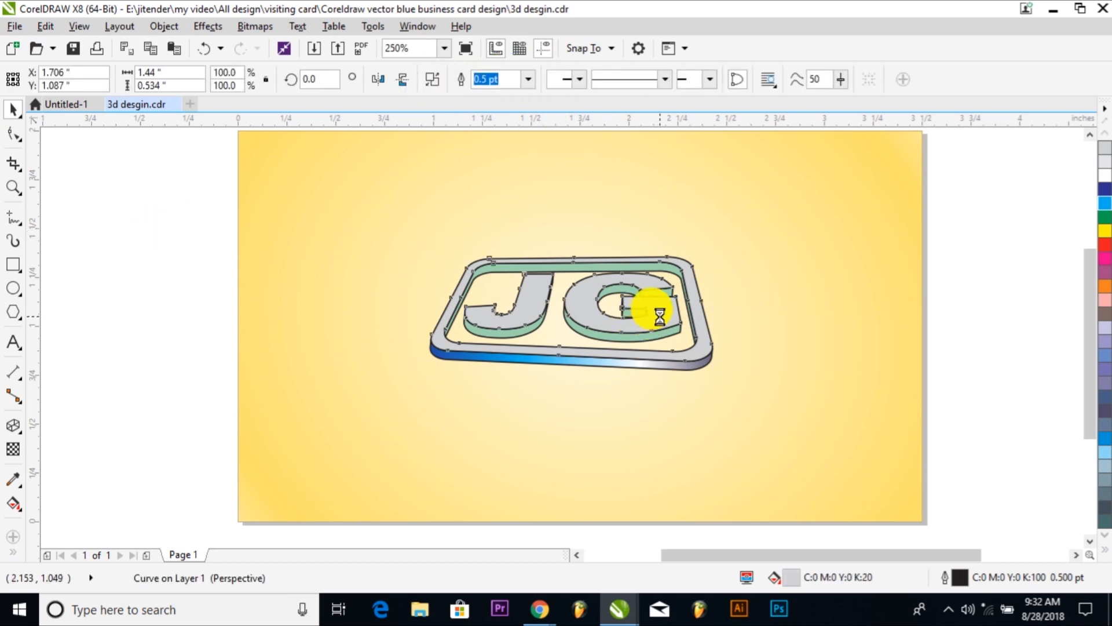
{"action": "key", "text": "Up"}
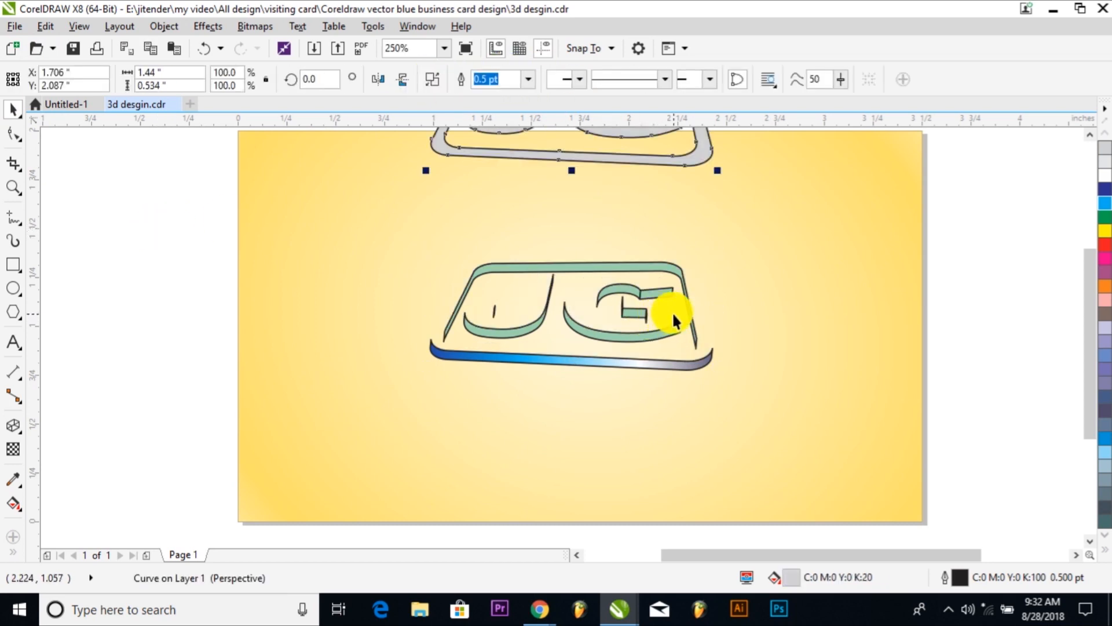
Step: Select all ten extruded side pieces of the frame and letters and remove their outlines
{"action": "left_click", "coordinate": [686, 360]}
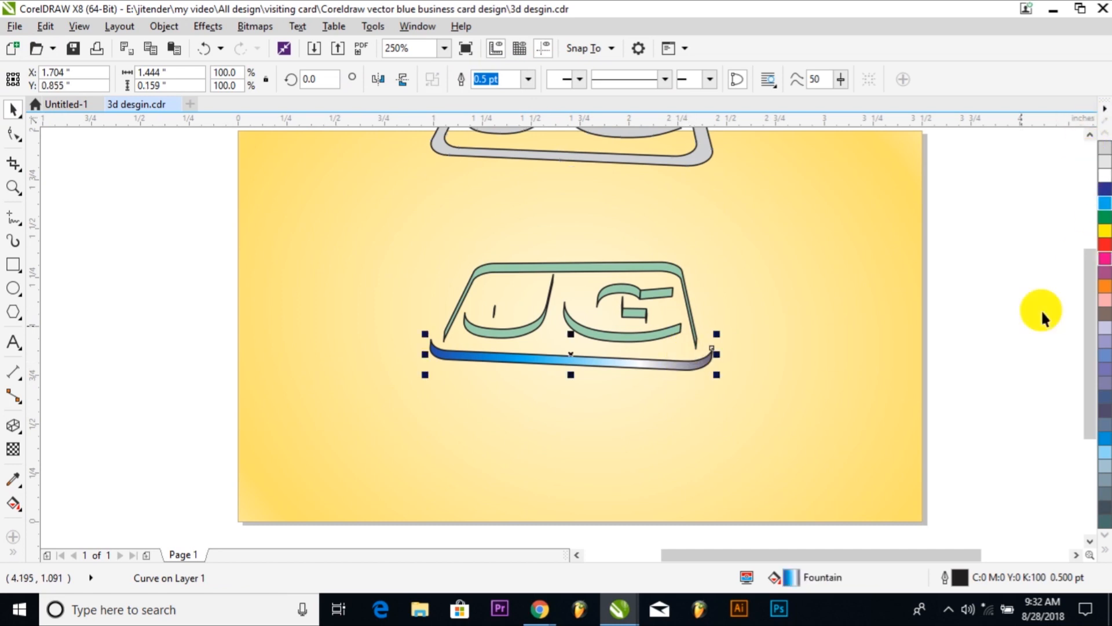
{"action": "left_click_drag", "start_coordinate": [942, 507], "coordinate": [319, 222]}
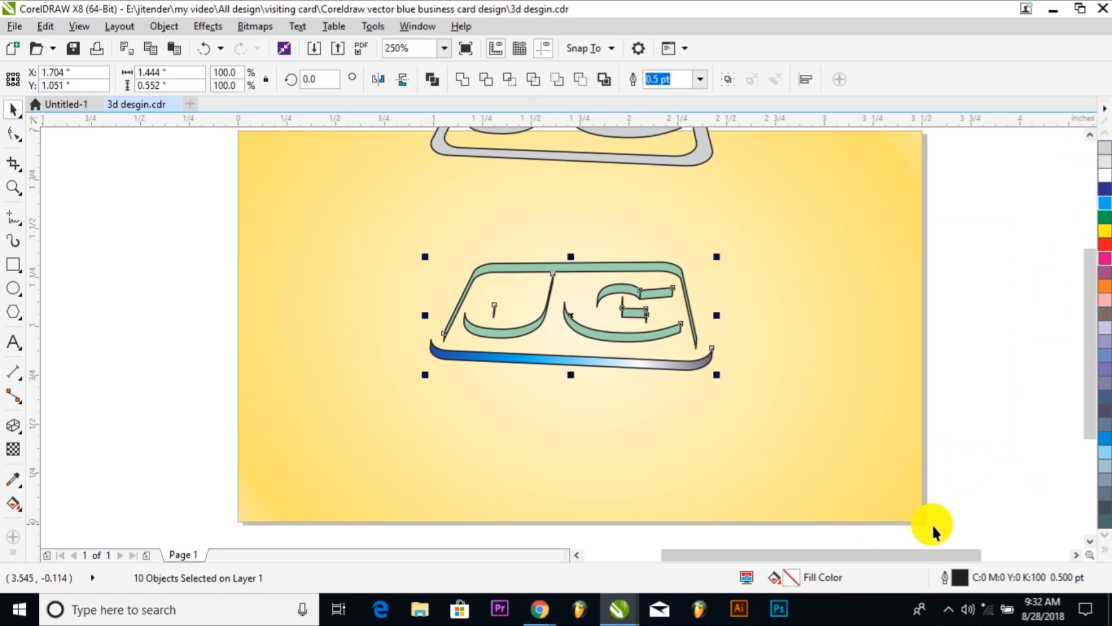
{"action": "left_click", "coordinate": [1106, 549]}
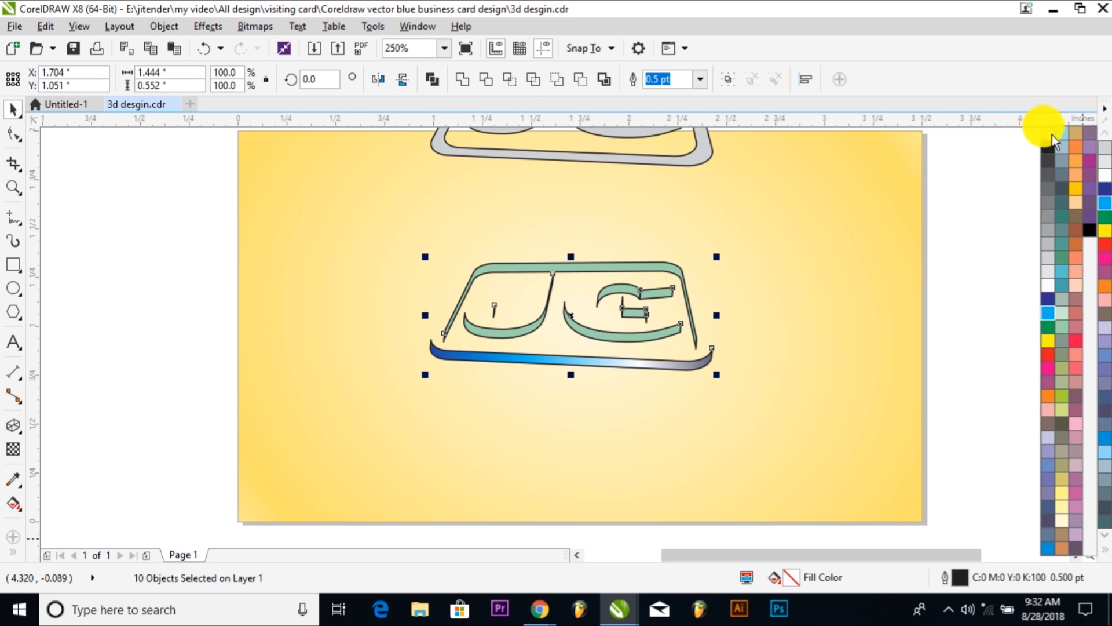
{"action": "right_click", "coordinate": [1052, 134]}
{"action": "left_click", "coordinate": [982, 342]}
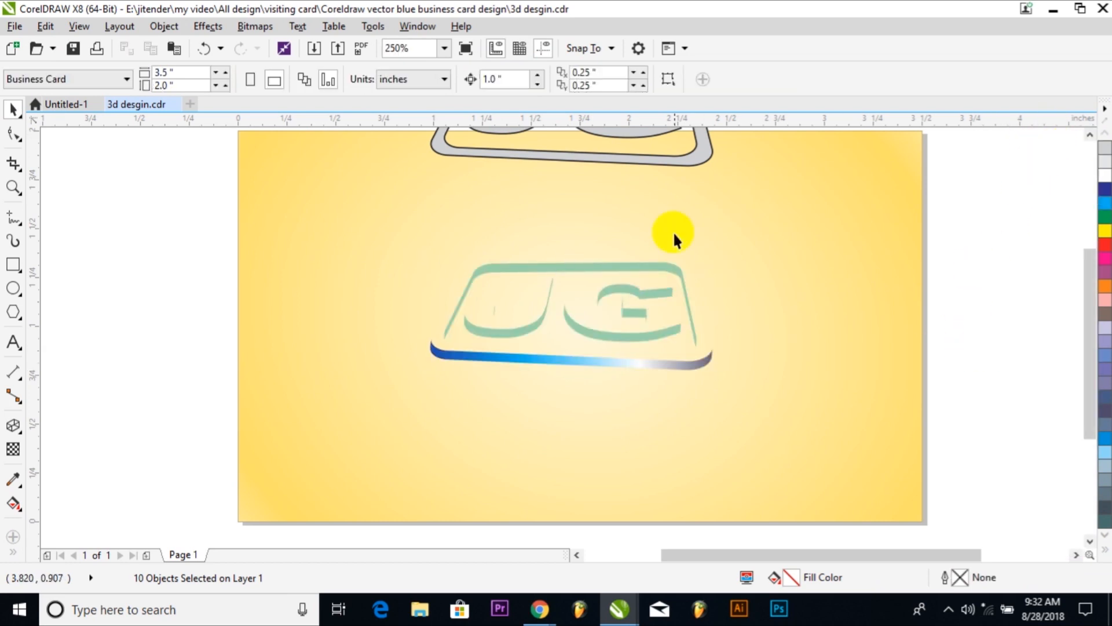
Step: Return the grey front face to its original position over the extruded sides
{"action": "left_click", "coordinate": [691, 162]}
{"action": "key", "text": "ctrl+z"}
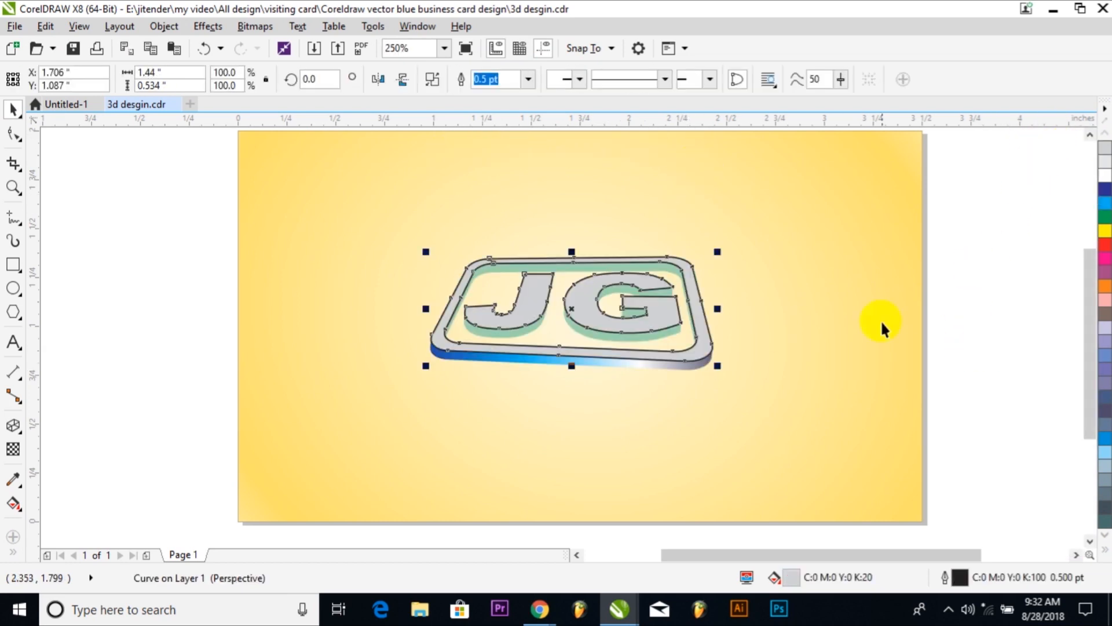
{"action": "left_click", "coordinate": [1044, 405]}
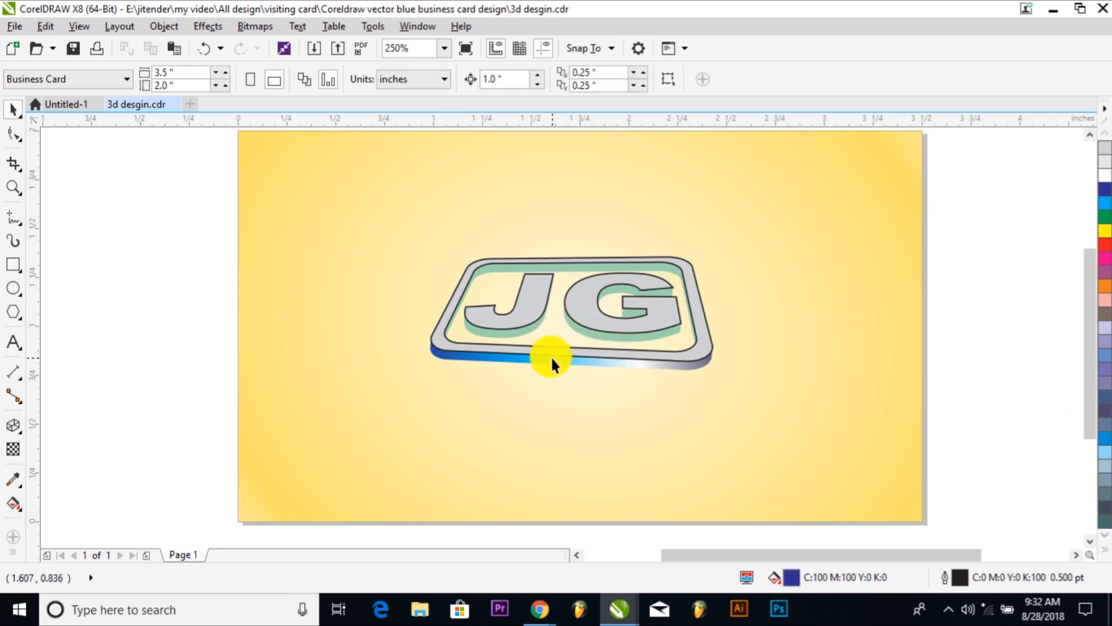
Step: Copy the frame's blue-to-slate gradient fill onto the G's outer lower extruded side
{"action": "left_click", "coordinate": [572, 323]}
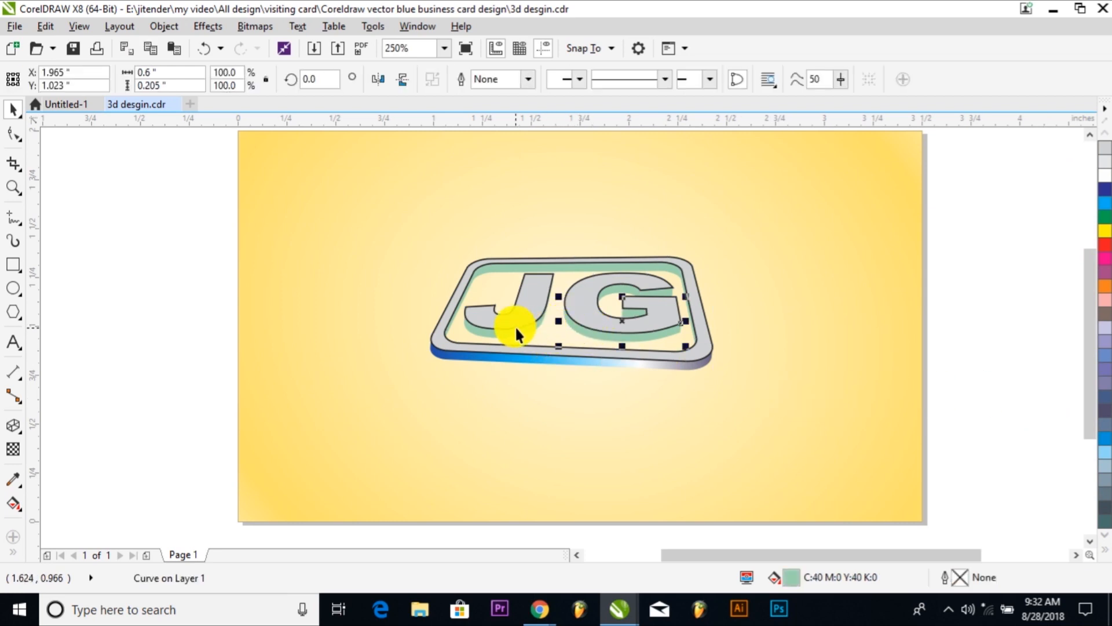
{"action": "left_click", "coordinate": [13, 504]}
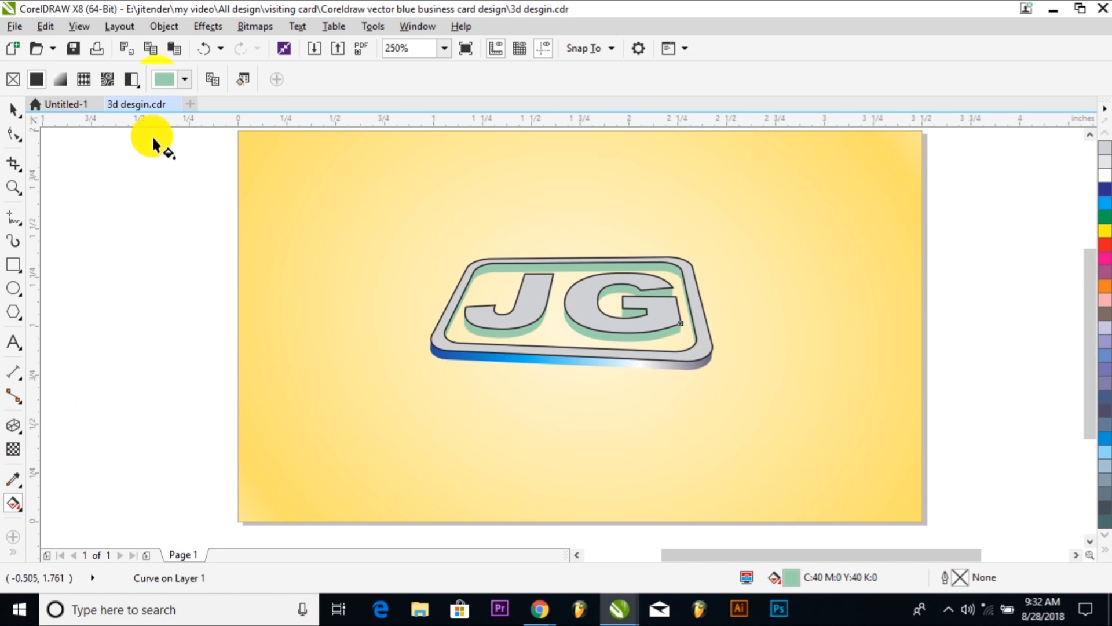
{"action": "left_click", "coordinate": [592, 364]}
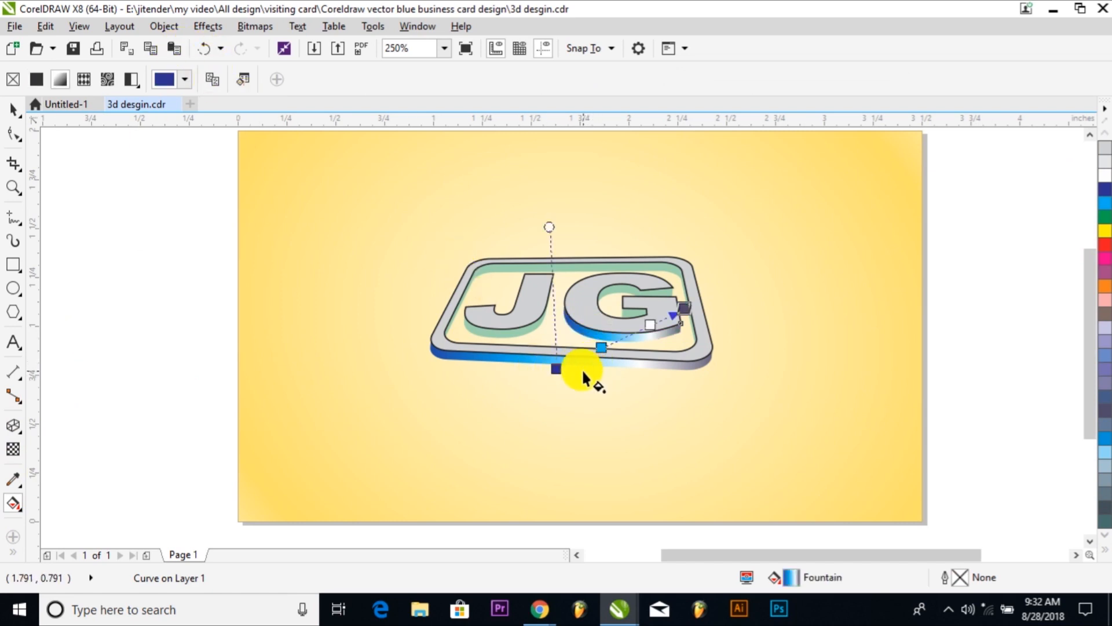
{"action": "key", "text": "space"}
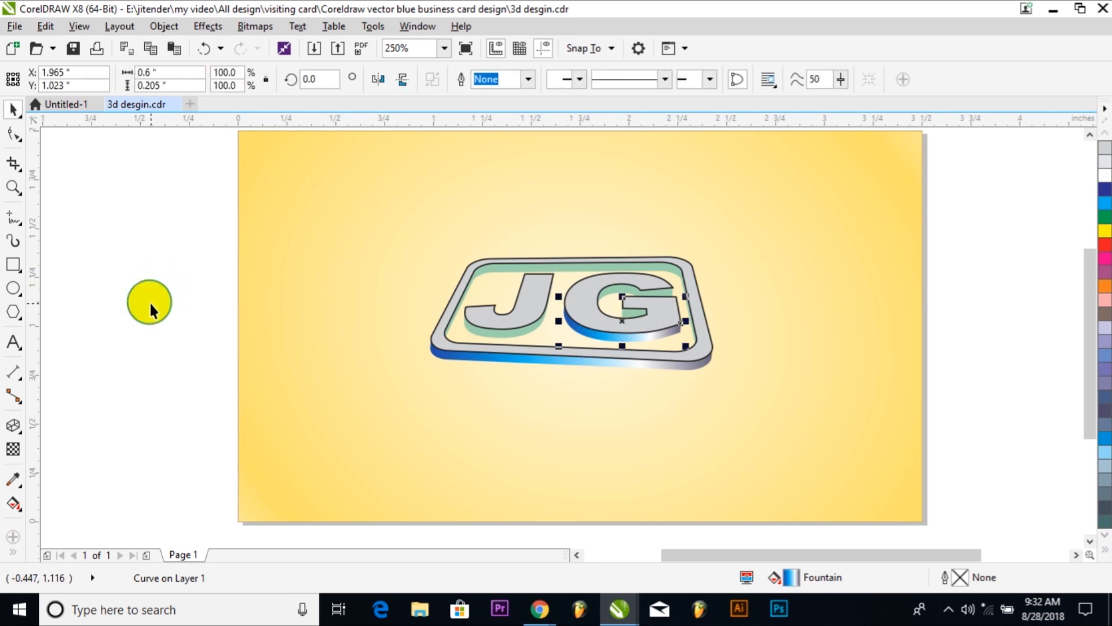
{"action": "left_click", "coordinate": [149, 300]}
Step: Copy the same gradient from the frame's lower side onto the J's extruded side and the frame's inner side
{"action": "left_click", "coordinate": [522, 327]}
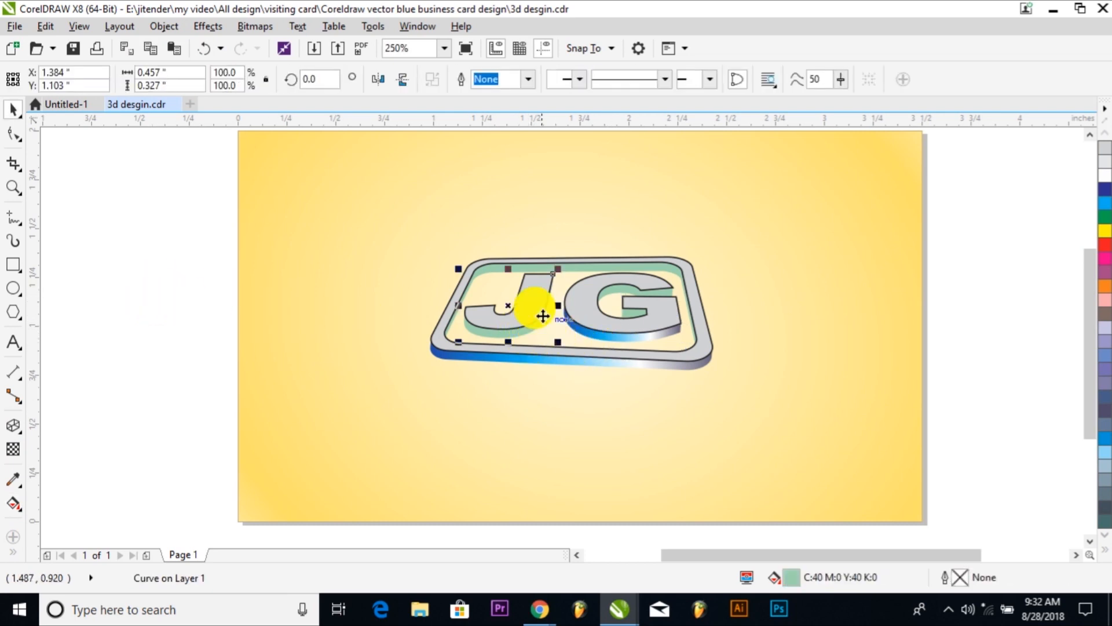
{"action": "left_click", "coordinate": [574, 266], "text": "shift"}
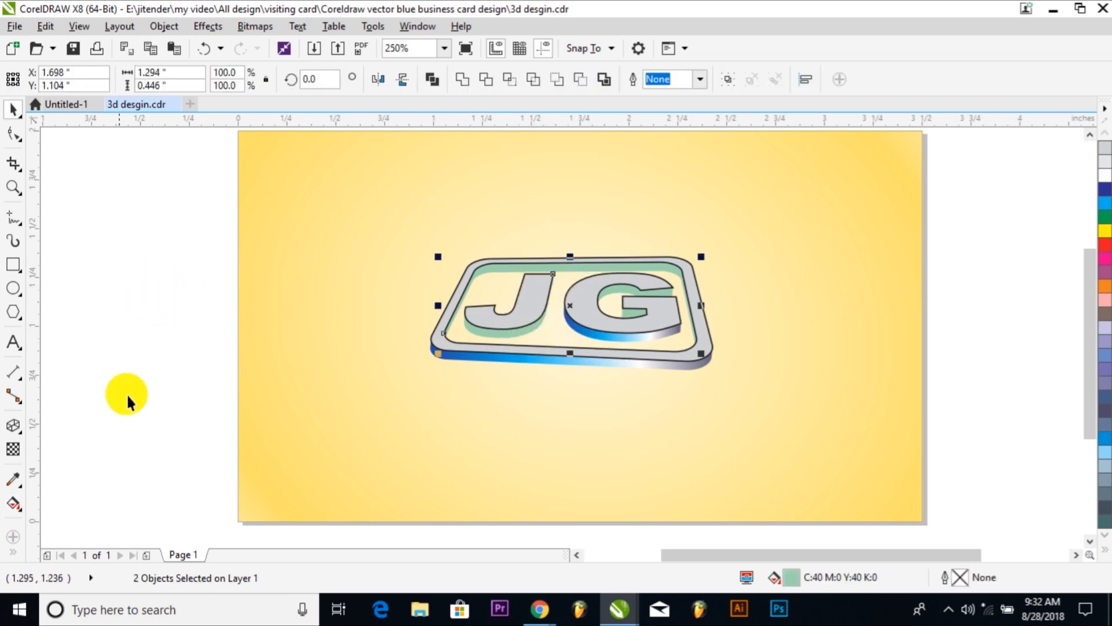
{"action": "left_click", "coordinate": [15, 505]}
{"action": "left_click", "coordinate": [218, 81]}
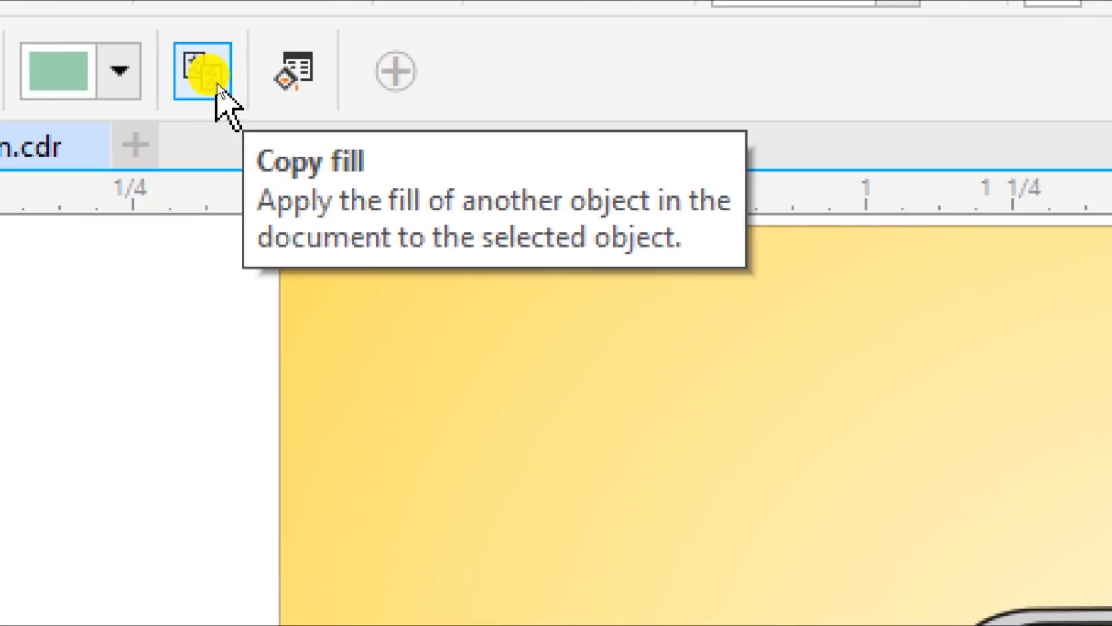
{"action": "left_click", "coordinate": [218, 83]}
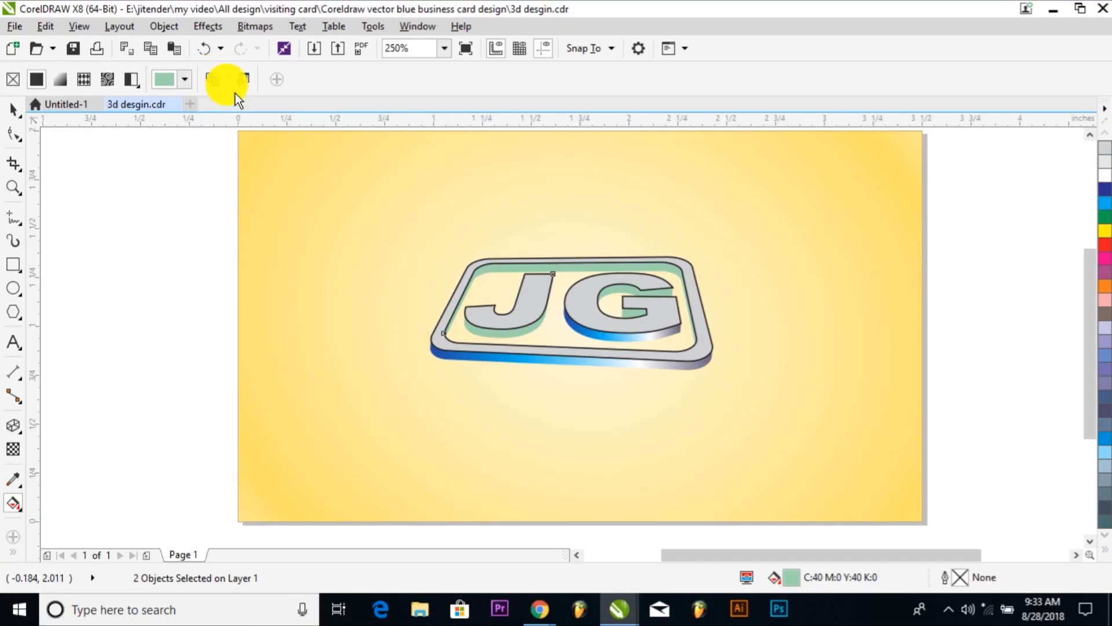
{"action": "left_click", "coordinate": [490, 360]}
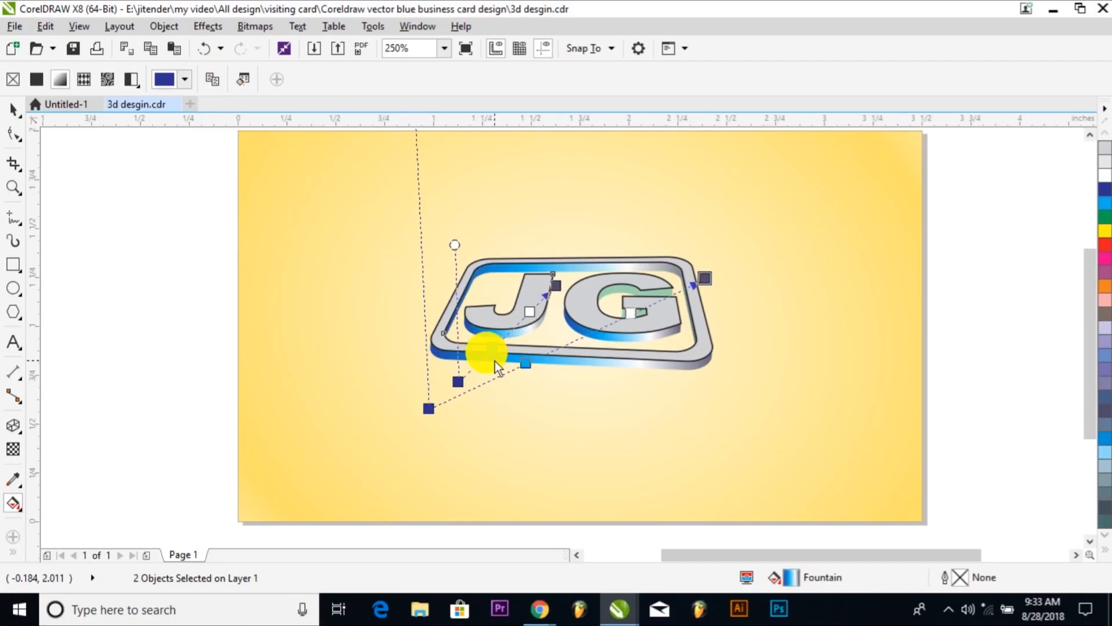
{"action": "key", "text": "space"}
{"action": "left_click", "coordinate": [316, 309]}
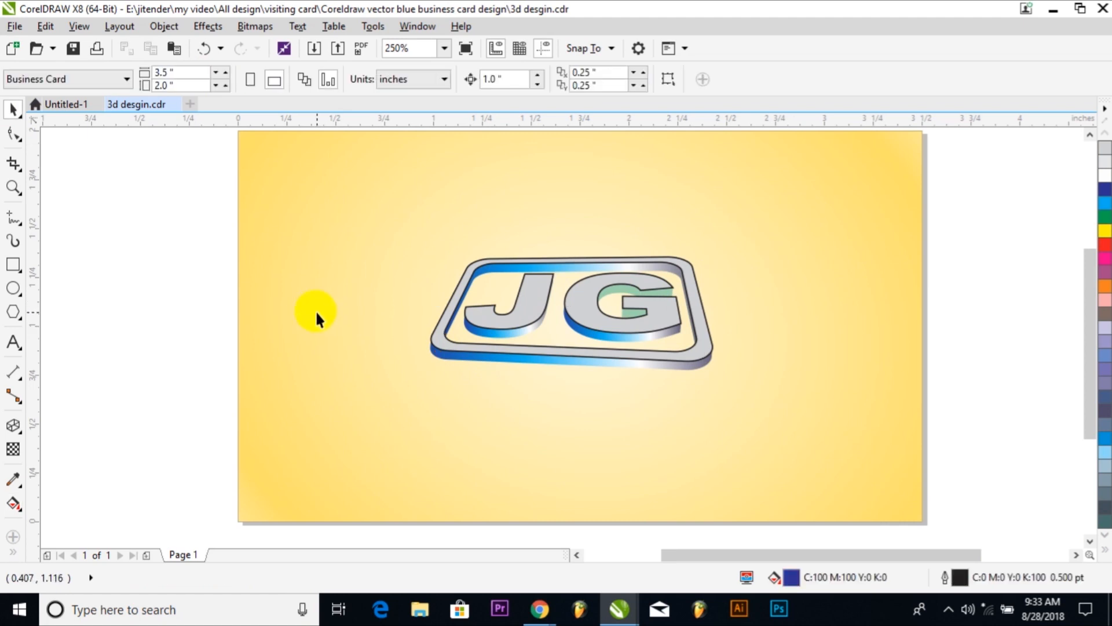
Step: Copy the frame's blue-to-slate gradient fill from its lower side onto the G's three green inner side pieces
{"action": "scroll", "coordinate": [651, 287], "scroll_direction": "up", "scroll_amount": 3}
{"action": "left_click", "coordinate": [633, 297]}
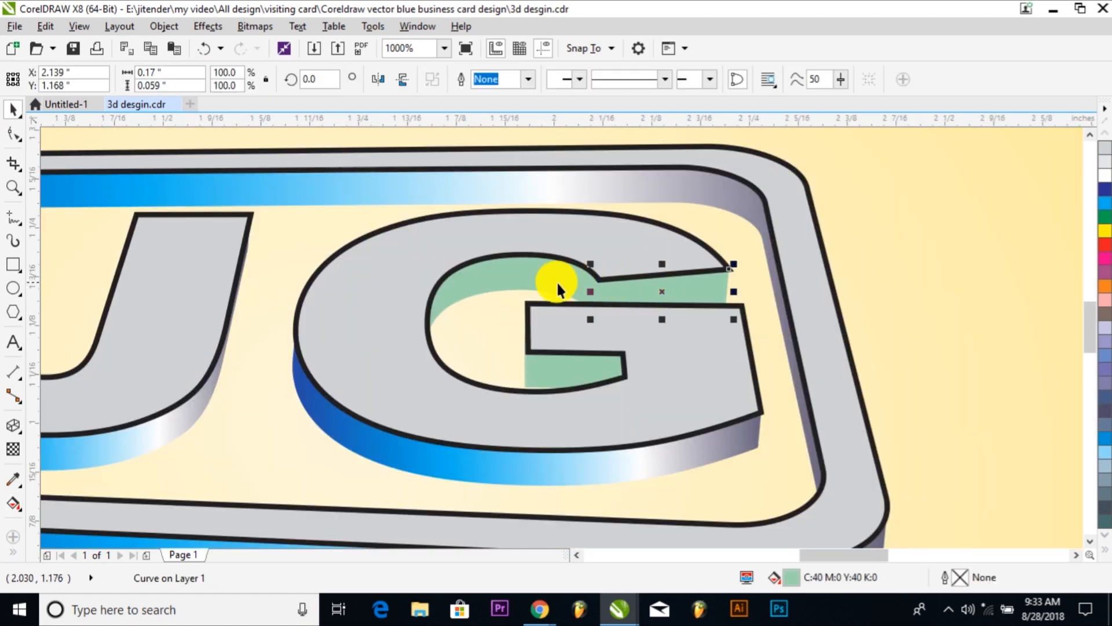
{"action": "left_click", "coordinate": [540, 274]}
{"action": "left_click", "coordinate": [565, 371]}
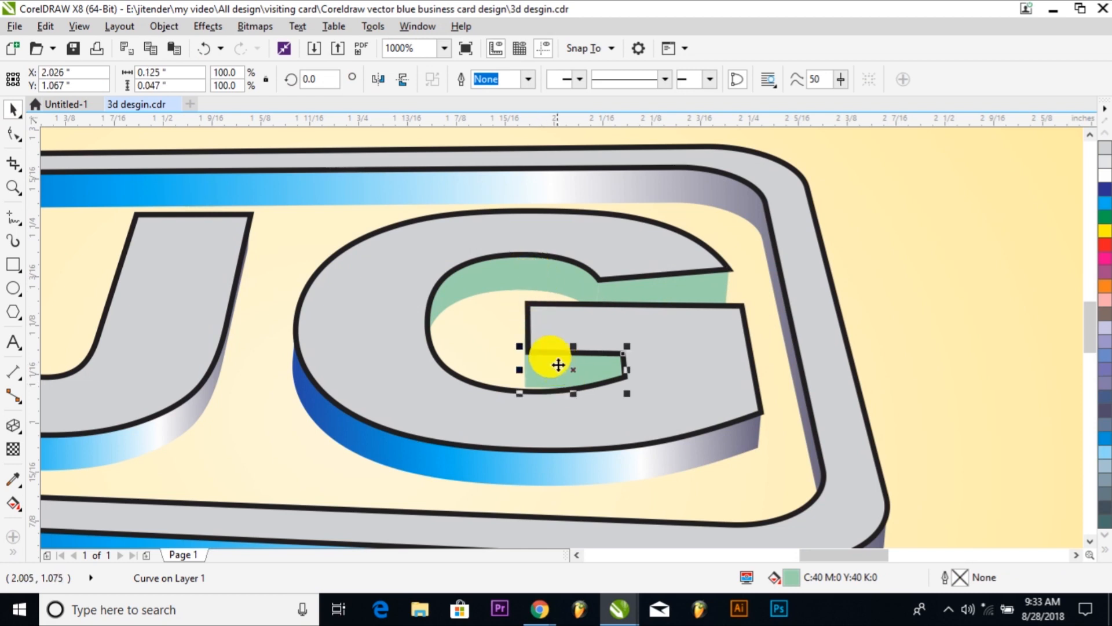
{"action": "left_click", "coordinate": [534, 272], "text": "shift"}
{"action": "left_click", "coordinate": [630, 287], "text": "shift"}
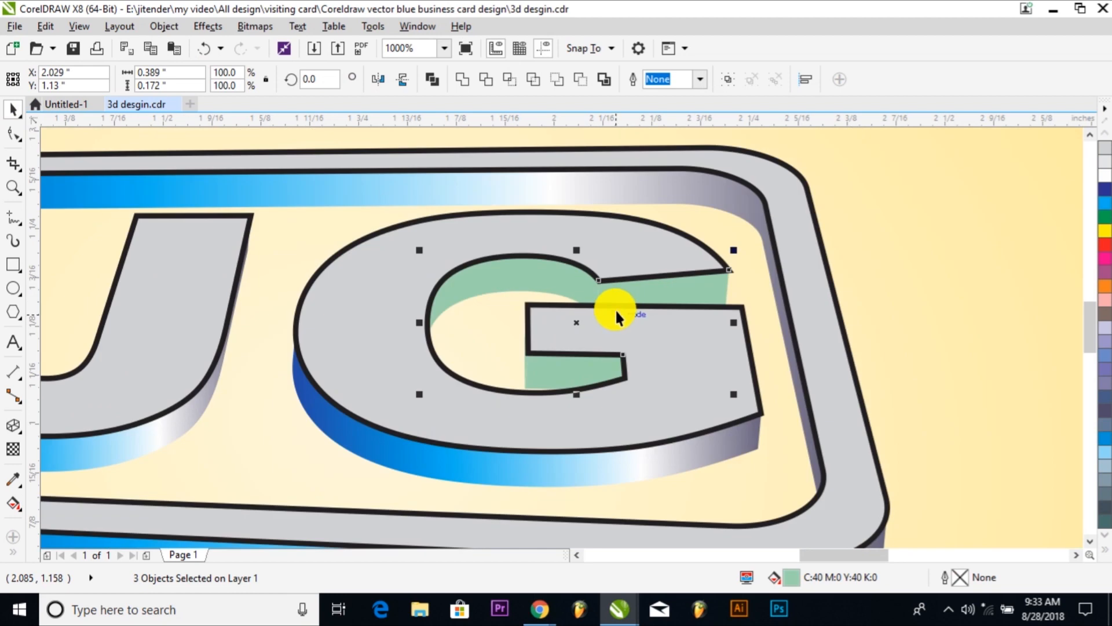
{"action": "scroll", "coordinate": [607, 324], "scroll_direction": "down", "scroll_amount": 2}
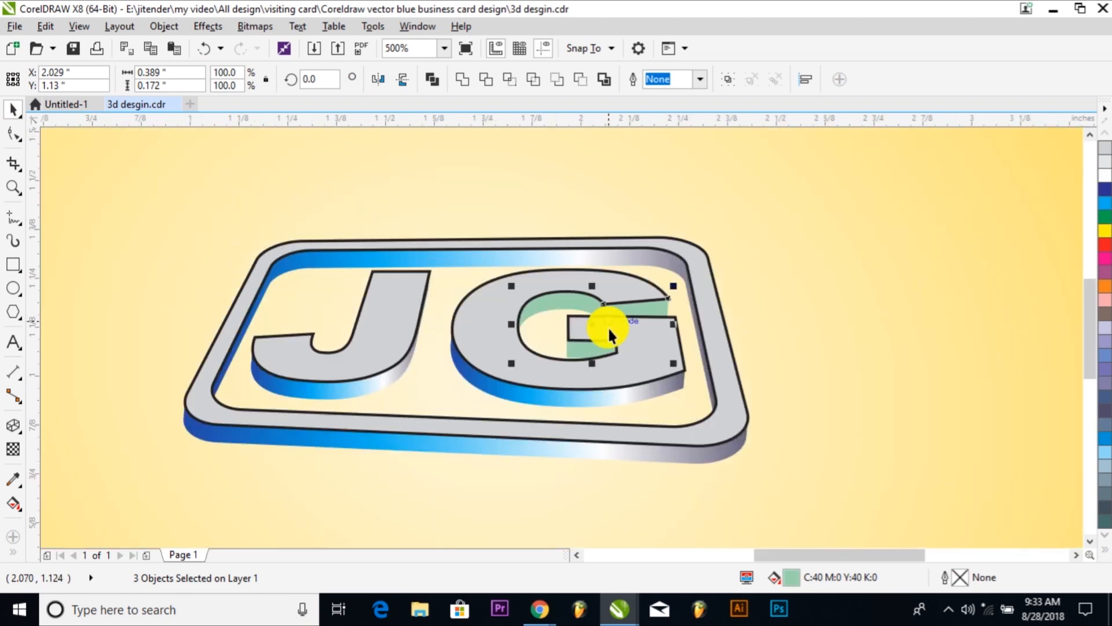
{"action": "left_click", "coordinate": [13, 503]}
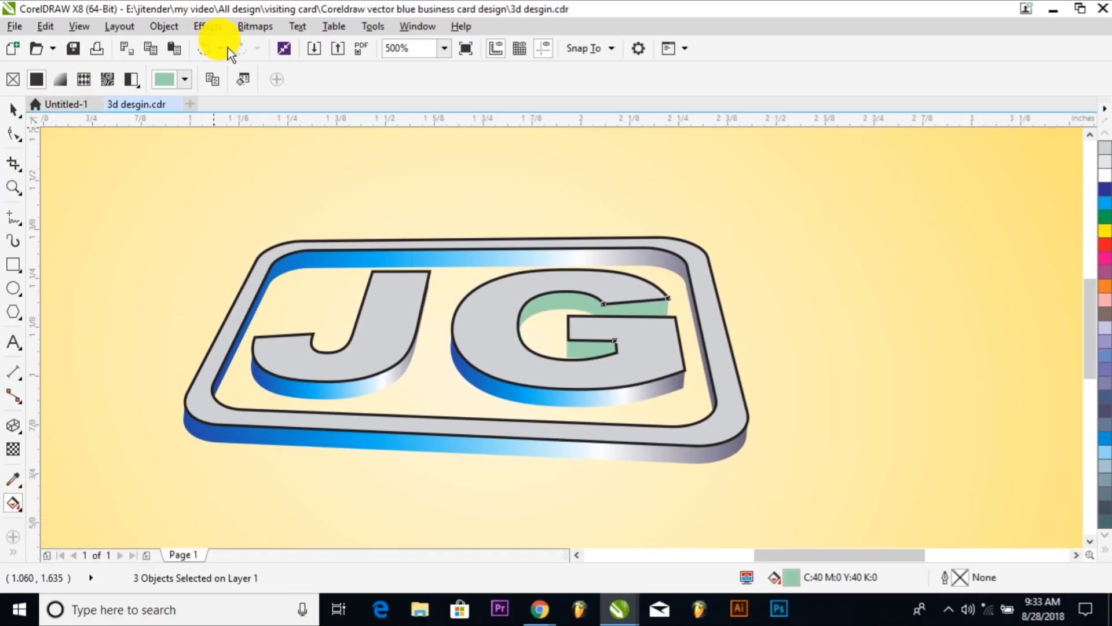
{"action": "left_click", "coordinate": [219, 74]}
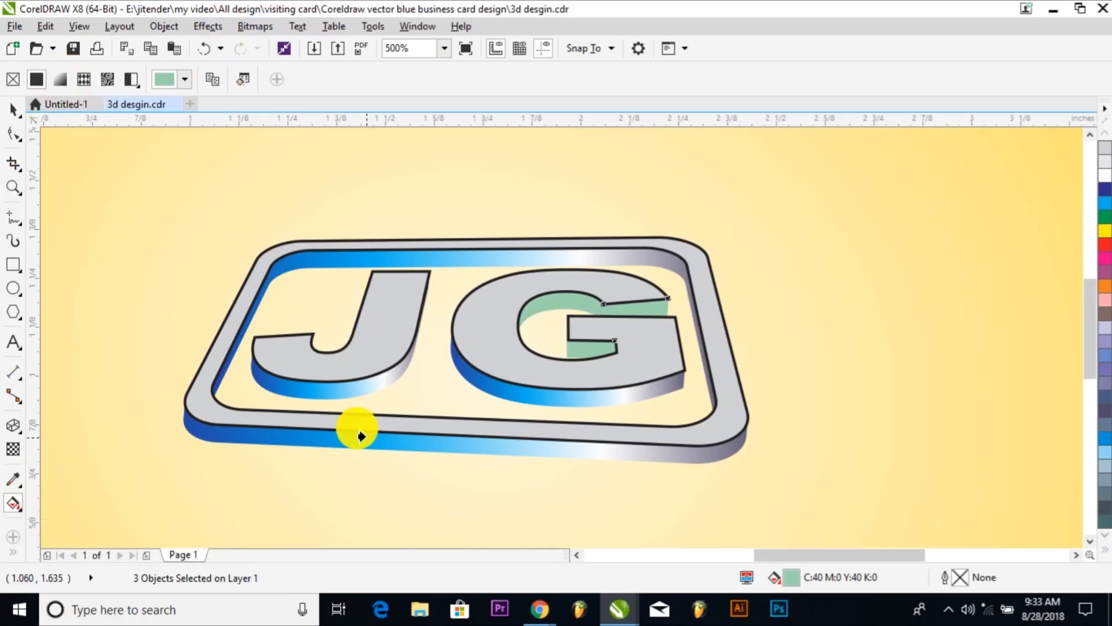
{"action": "left_click", "coordinate": [376, 439]}
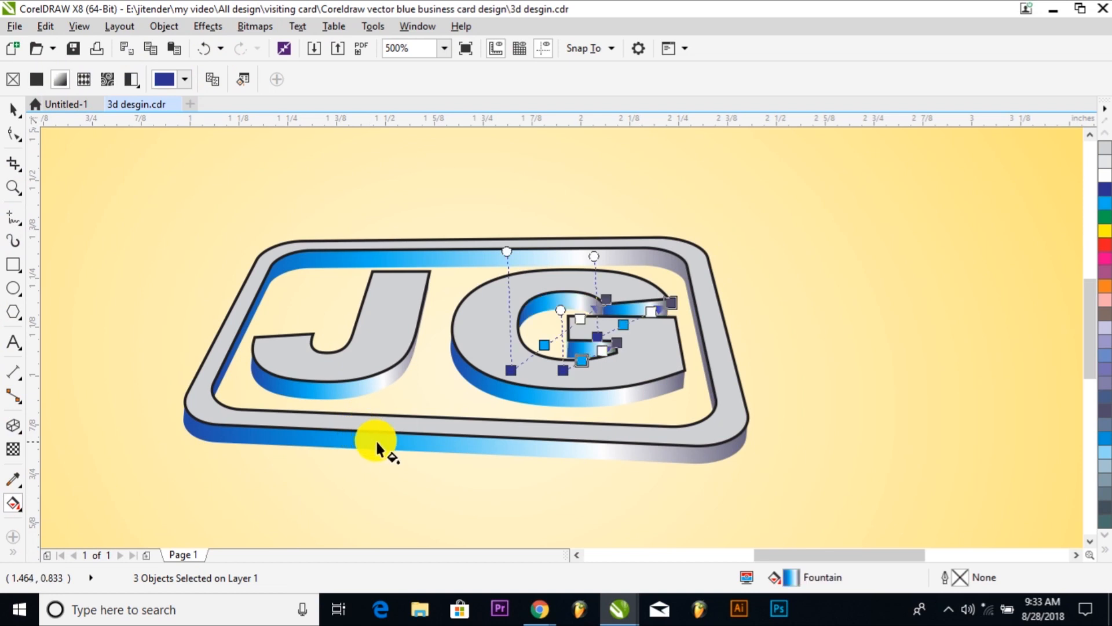
Step: Delete the white stop from the gradient on the G's inner sides and move the light blue stop to 45%
{"action": "double_click", "coordinate": [800, 578]}
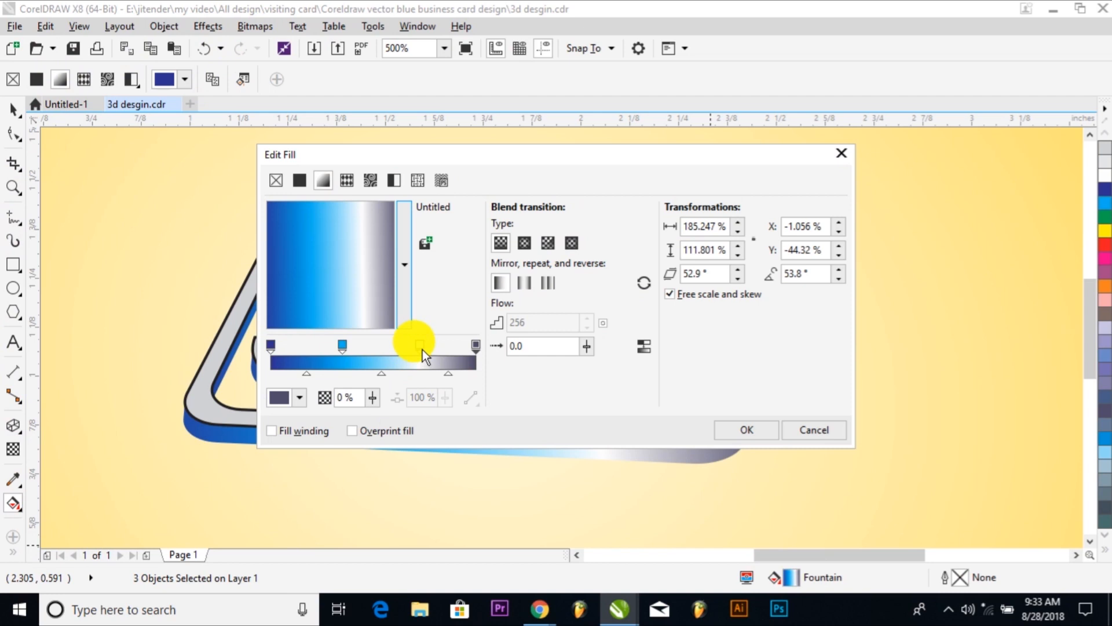
{"action": "double_click", "coordinate": [423, 346]}
{"action": "left_click_drag", "start_coordinate": [489, 151], "coordinate": [305, 98]}
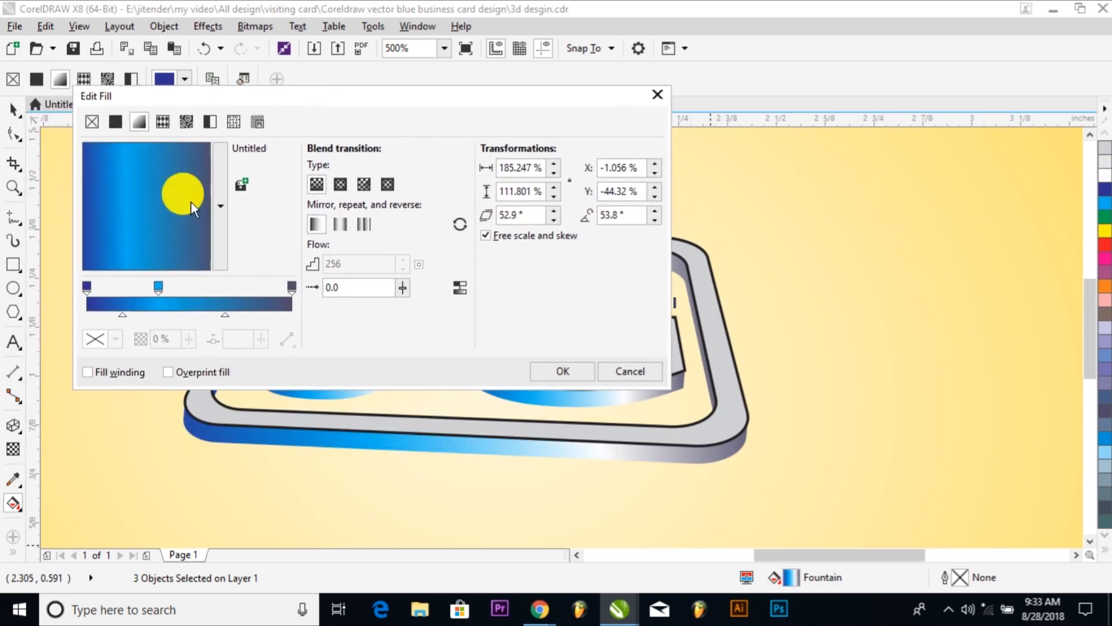
{"action": "double_click", "coordinate": [163, 286]}
{"action": "left_click_drag", "start_coordinate": [161, 287], "coordinate": [182, 293]}
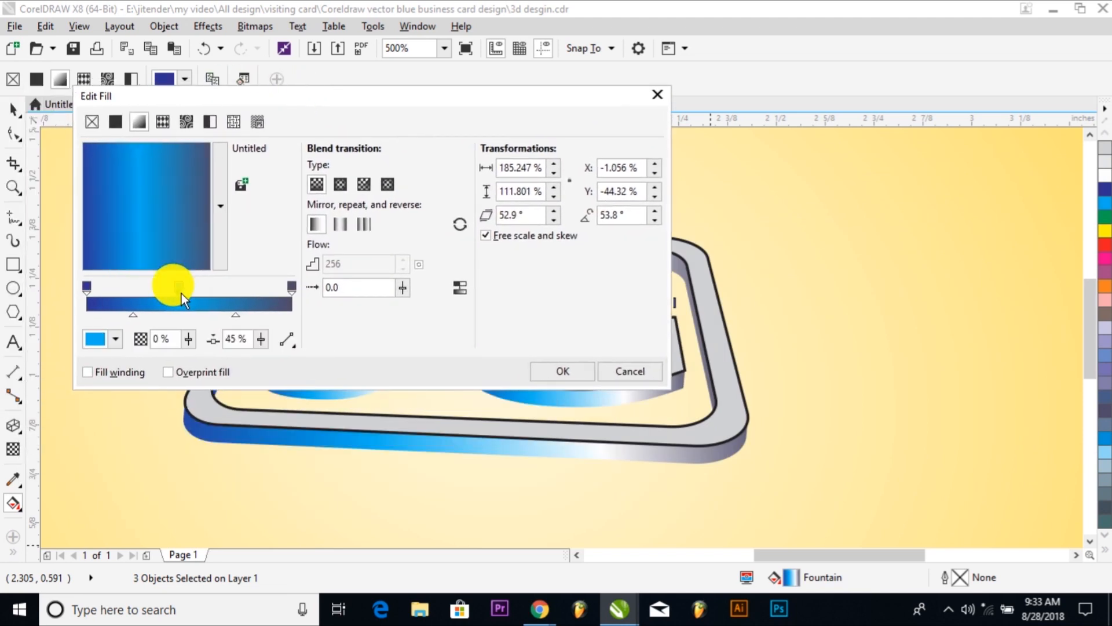
{"action": "left_click_drag", "start_coordinate": [502, 90], "coordinate": [342, 151]}
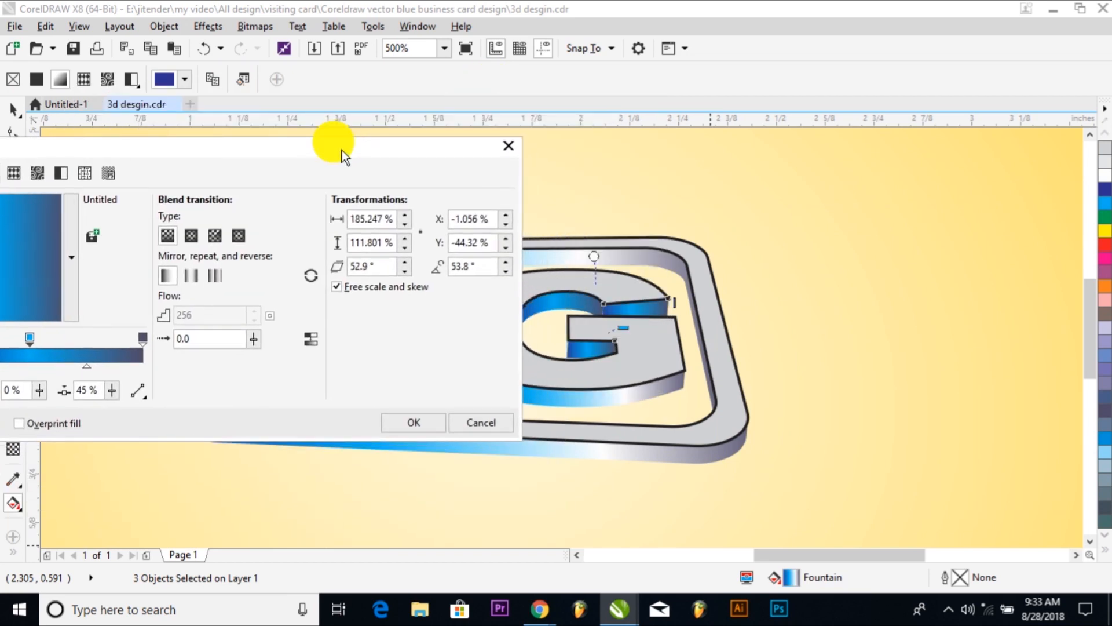
{"action": "left_click", "coordinate": [413, 423]}
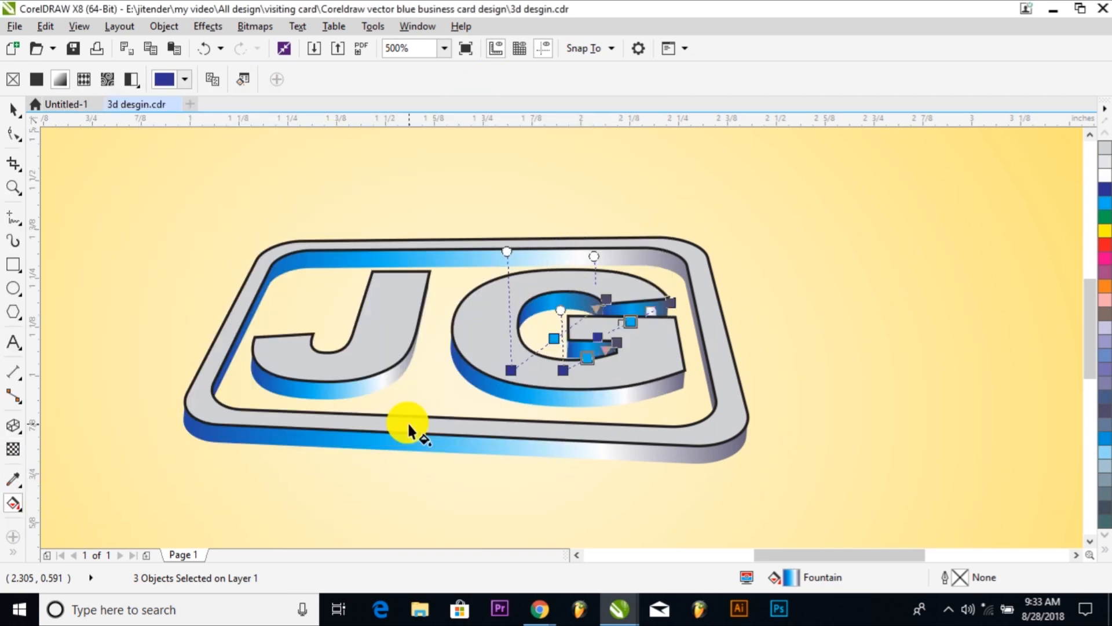
{"action": "left_click", "coordinate": [119, 170]}
{"action": "key", "text": "space"}
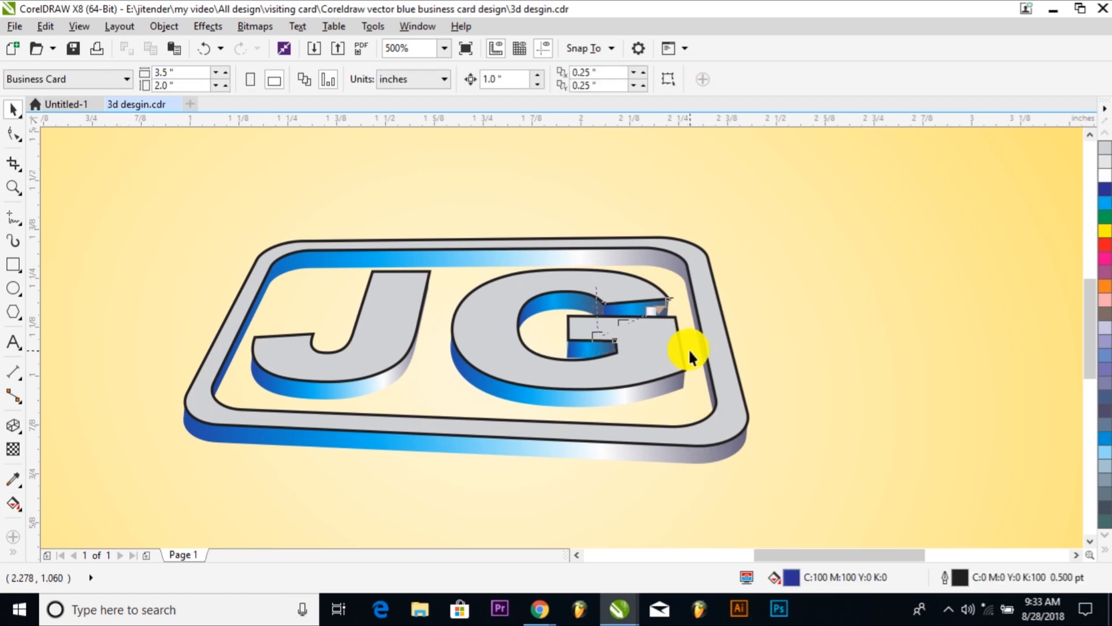
Step: Remove the outline from the grey front face, keeping the face in its place over the extruded sides
{"action": "left_click", "coordinate": [726, 364]}
{"action": "scroll", "coordinate": [728, 364], "scroll_direction": "down", "scroll_amount": 2}
{"action": "left_click_drag", "start_coordinate": [714, 360], "coordinate": [682, 430]}
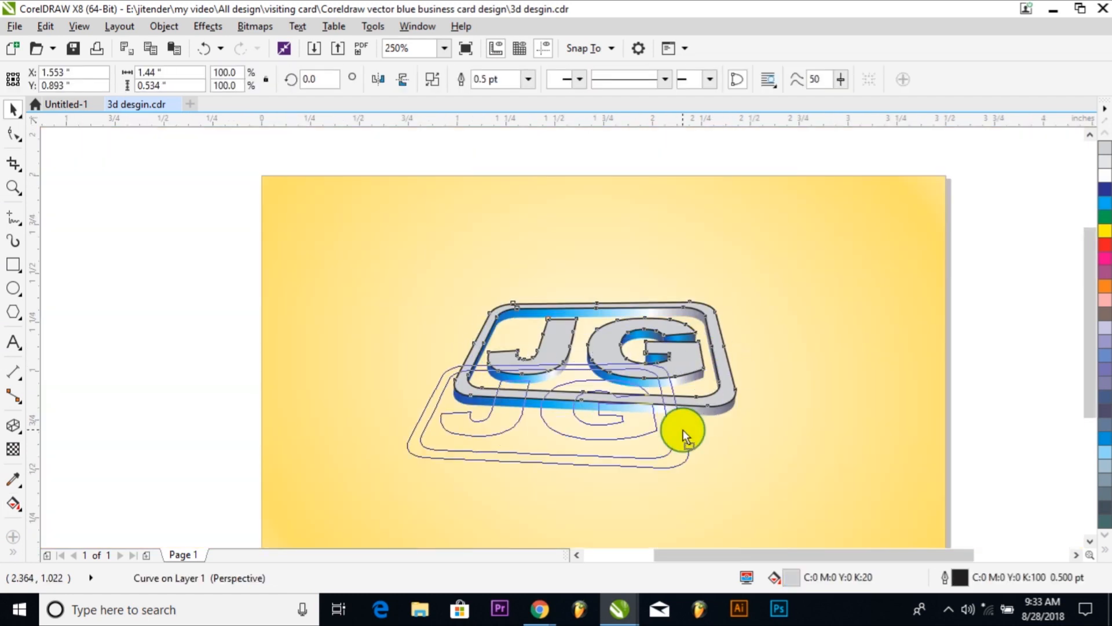
{"action": "key", "text": "ctrl+z"}
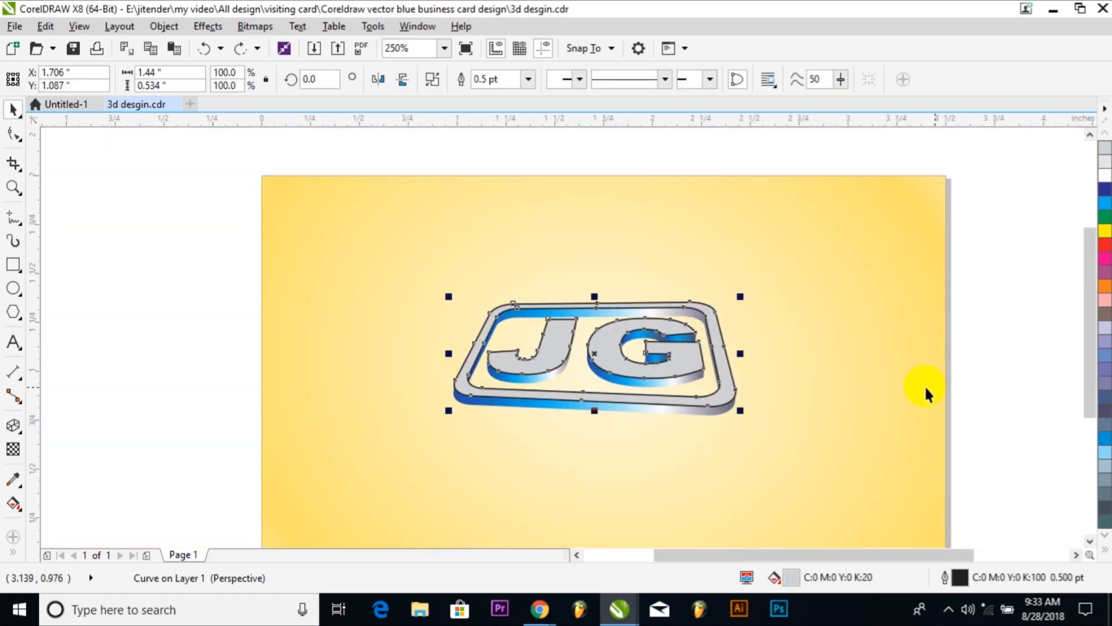
{"action": "left_click", "coordinate": [1105, 549]}
{"action": "right_click", "coordinate": [1049, 134]}
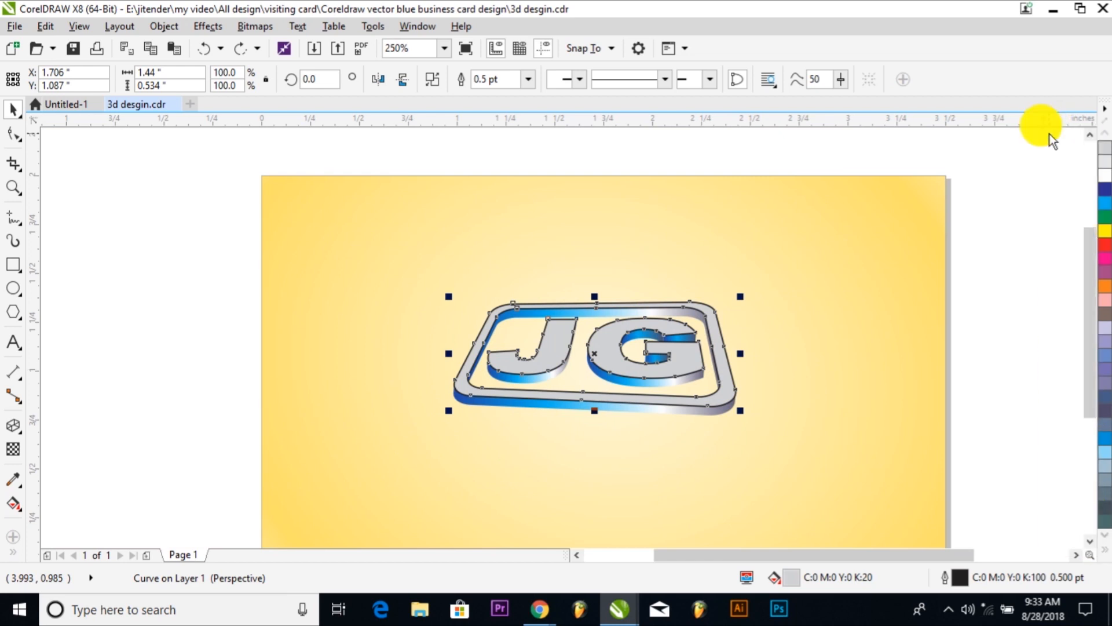
{"action": "left_click", "coordinate": [950, 310]}
Step: Copy the gradient fill from the G's inner side onto the logo's grey front face
{"action": "left_click", "coordinate": [724, 378]}
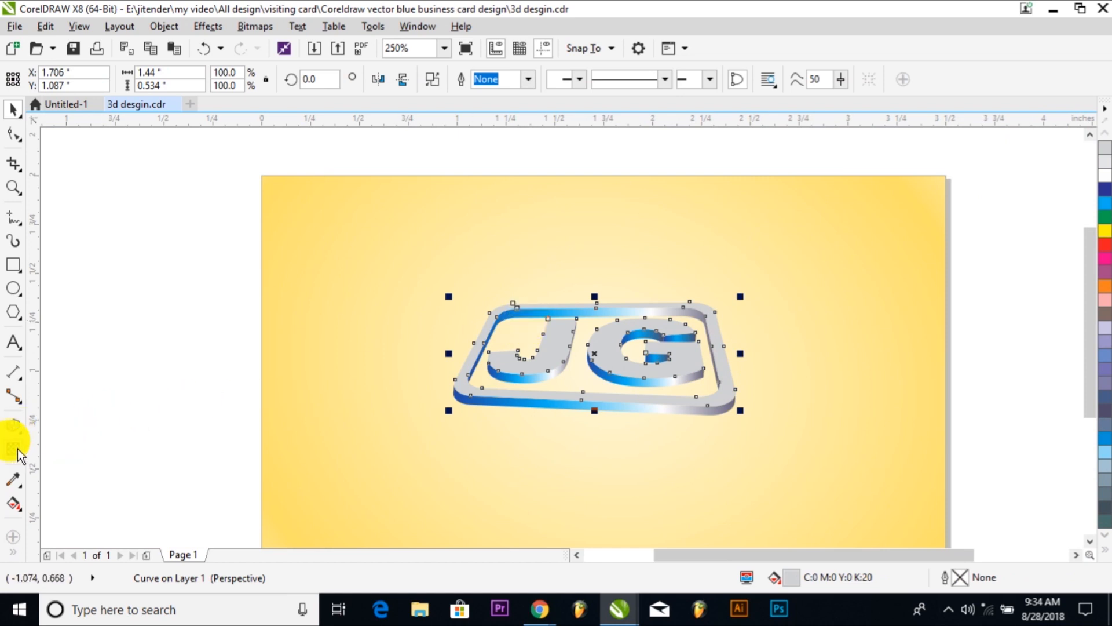
{"action": "left_click", "coordinate": [13, 503]}
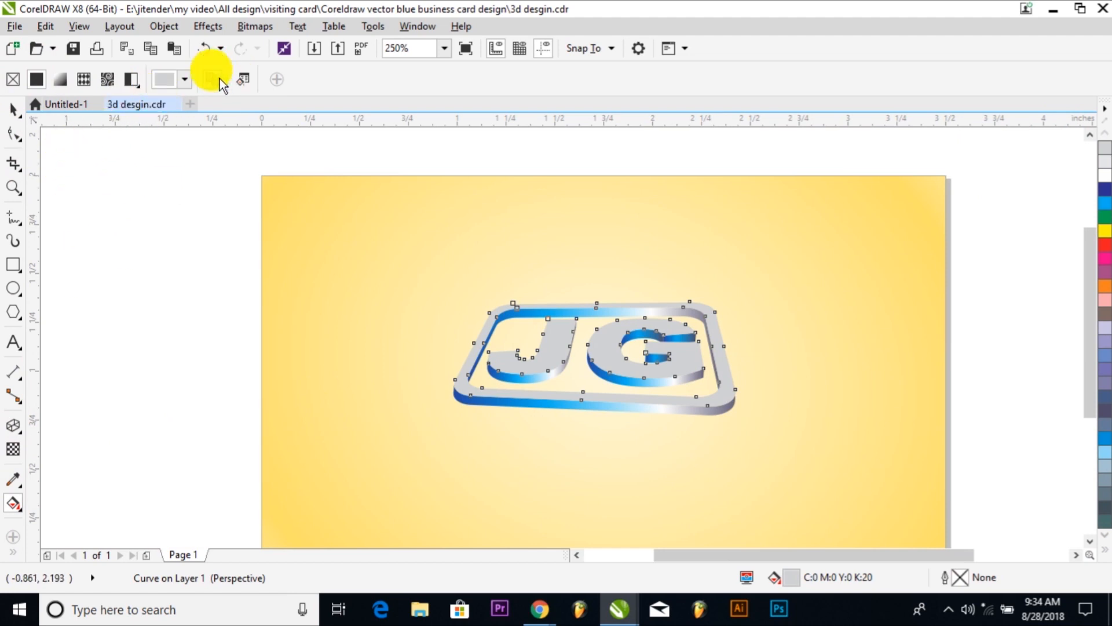
{"action": "left_click", "coordinate": [641, 343]}
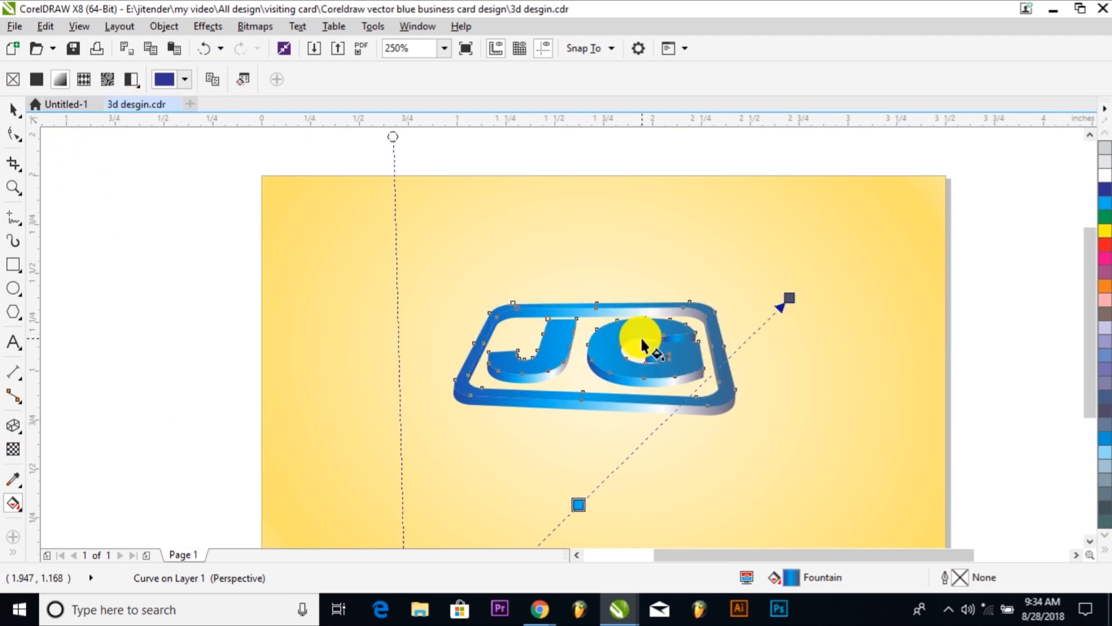
Step: Edit the front face's gradient, moving the light blue stop to 79% and setting the rotation to -90°
{"action": "double_click", "coordinate": [798, 580]}
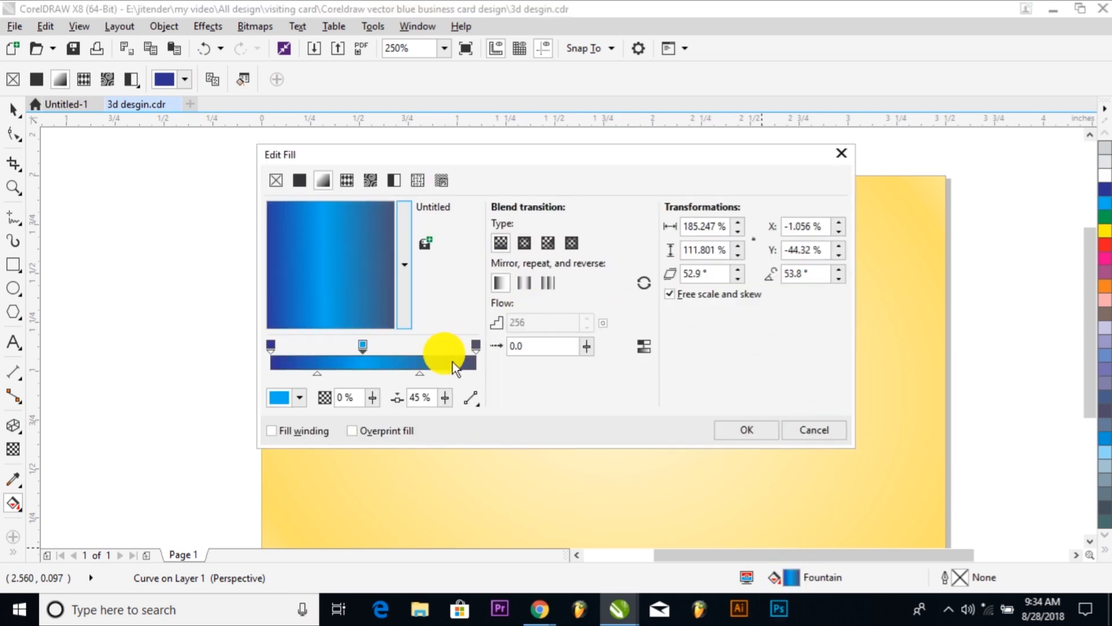
{"action": "left_click", "coordinate": [475, 345]}
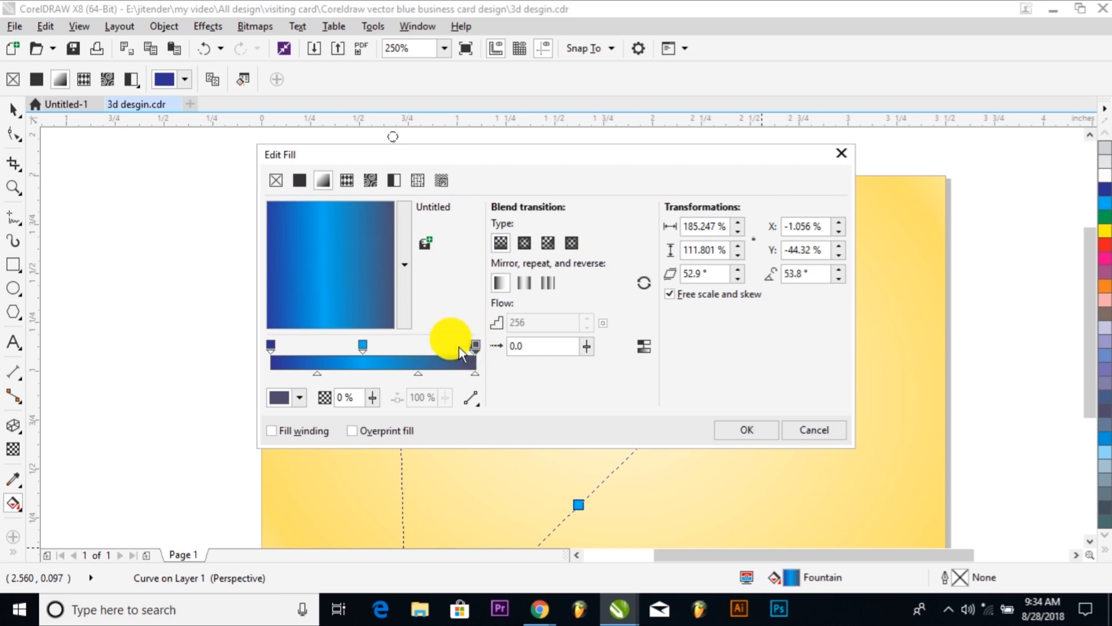
{"action": "left_click_drag", "start_coordinate": [365, 345], "coordinate": [434, 351]}
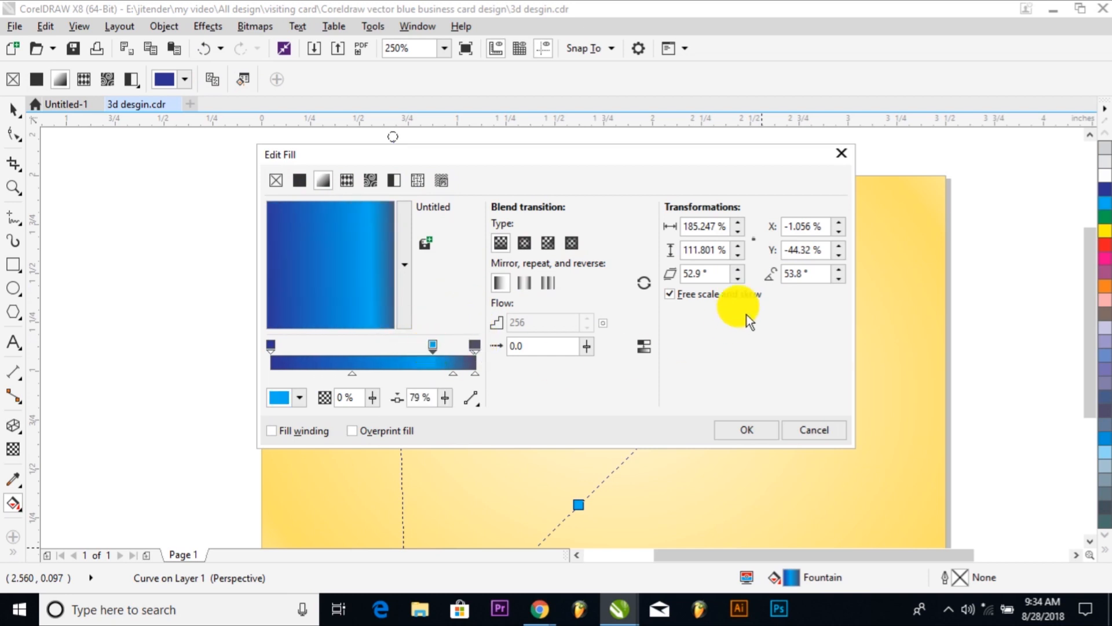
{"action": "left_click", "coordinate": [805, 274]}
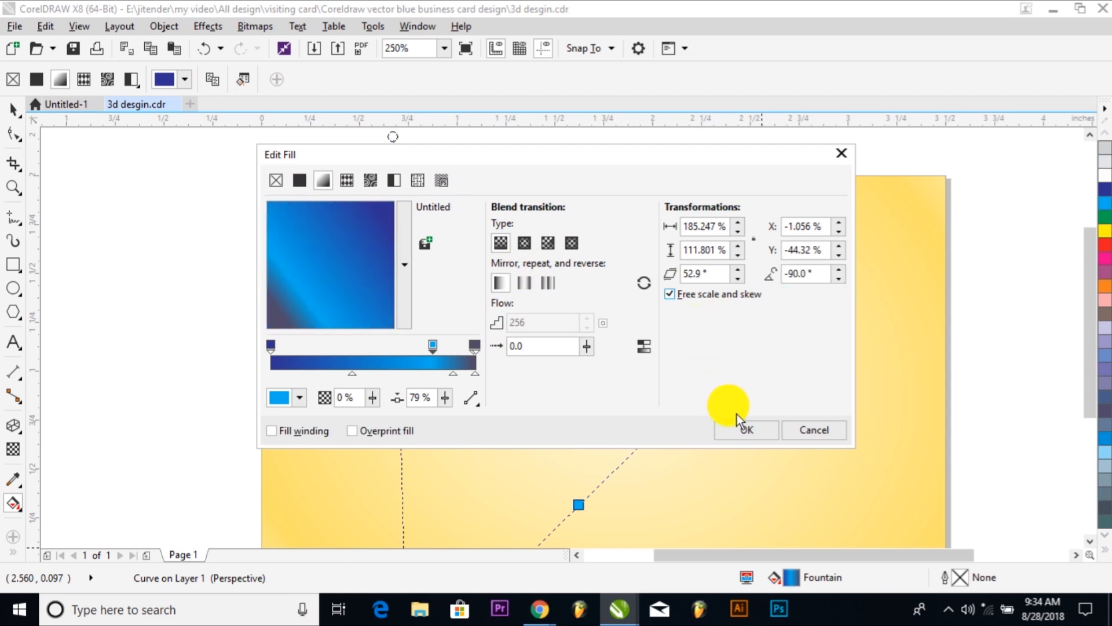
{"action": "left_click_drag", "start_coordinate": [673, 151], "coordinate": [677, 281]}
{"action": "left_click", "coordinate": [754, 565]}
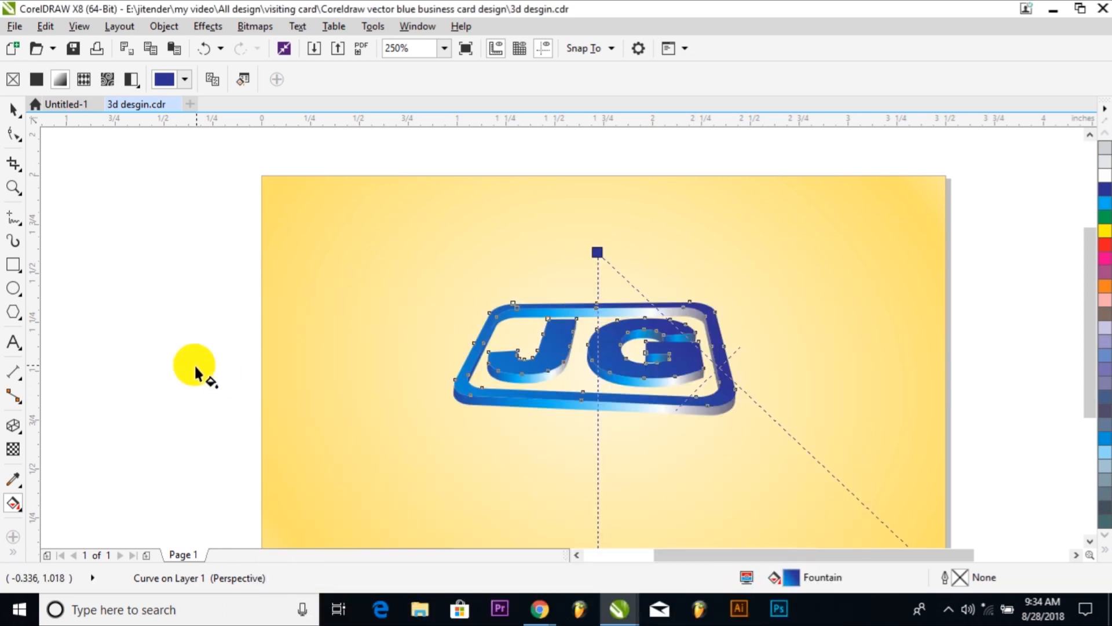
{"action": "key", "text": "space"}
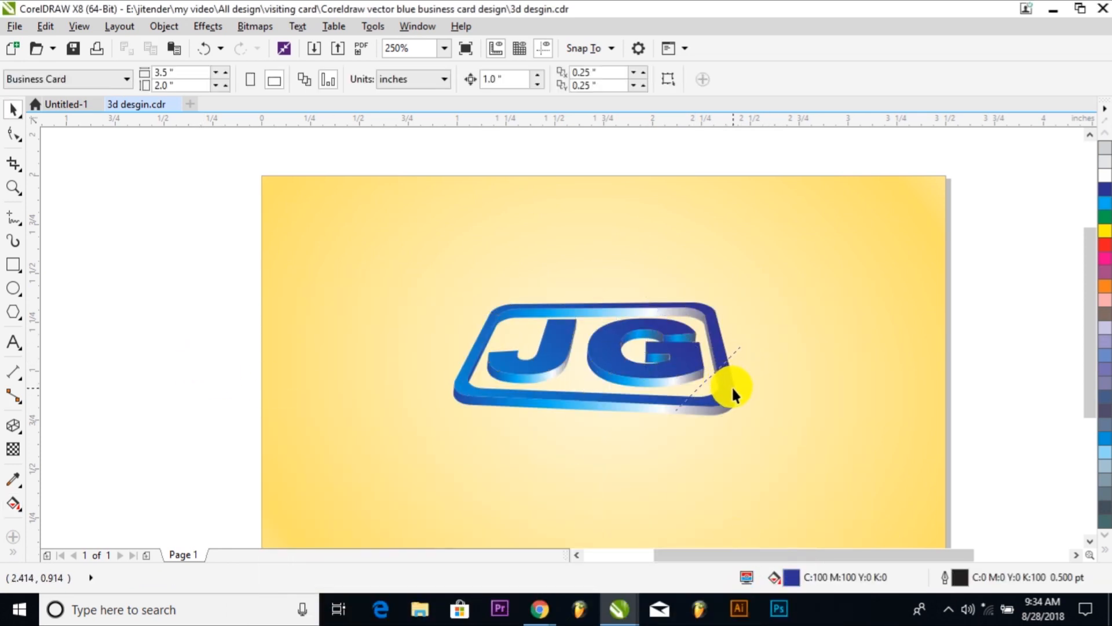
Step: Copy the blue front face and paste a duplicate in place on top of it
{"action": "left_click", "coordinate": [732, 386]}
{"action": "left_click", "coordinate": [45, 29]}
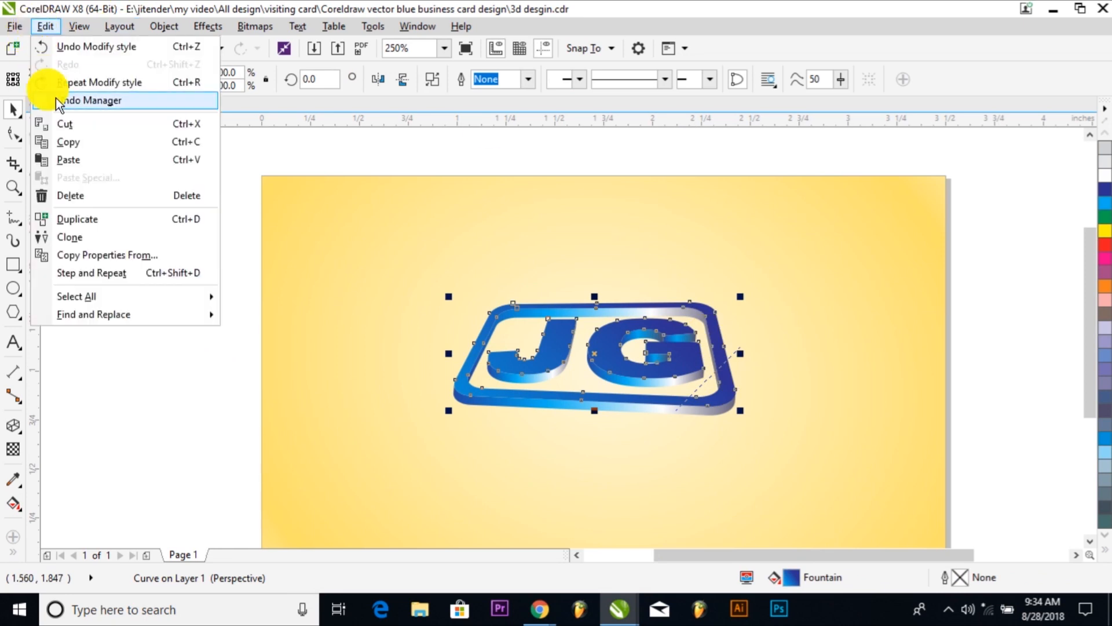
{"action": "left_click", "coordinate": [46, 139]}
{"action": "left_click", "coordinate": [44, 26]}
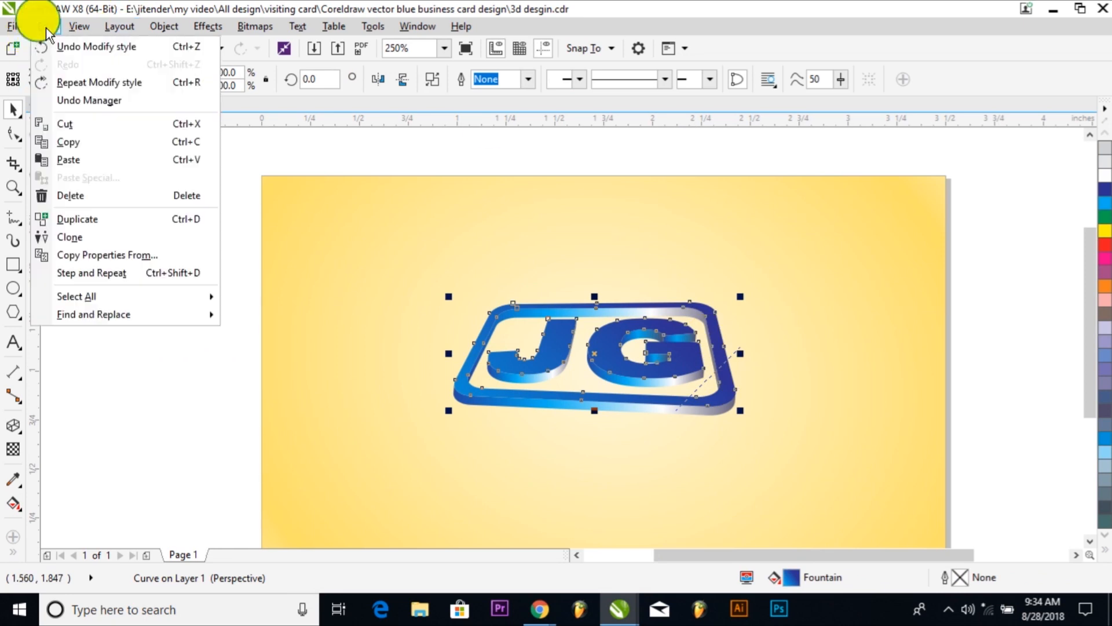
{"action": "left_click", "coordinate": [41, 158]}
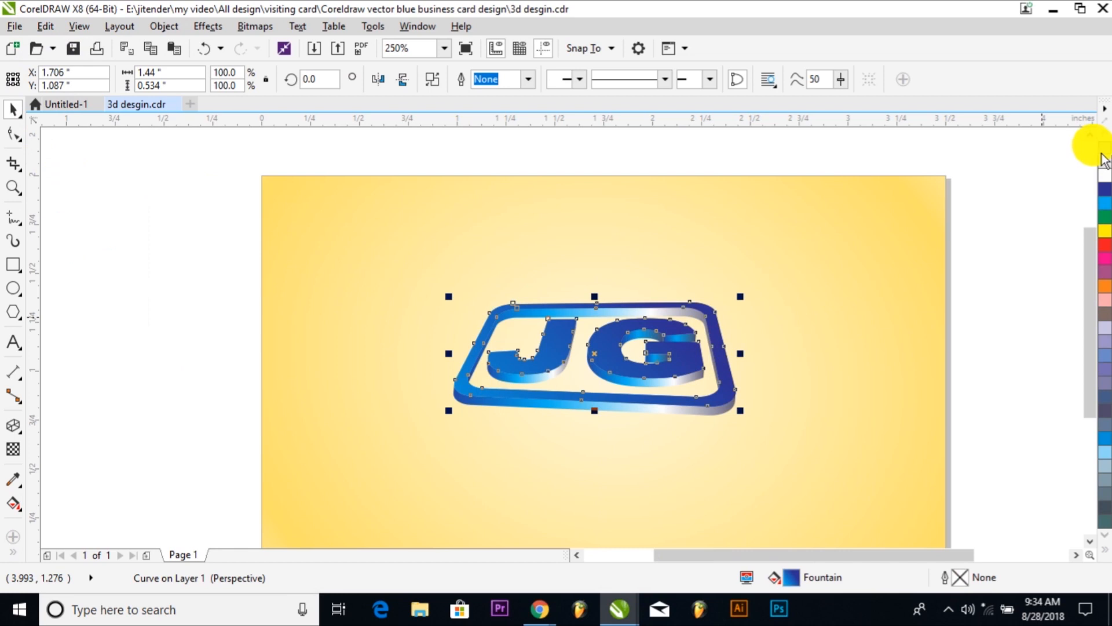
Step: Give the pasted front face a white outline with a width of 0.5 pt
{"action": "right_click", "coordinate": [1105, 177]}
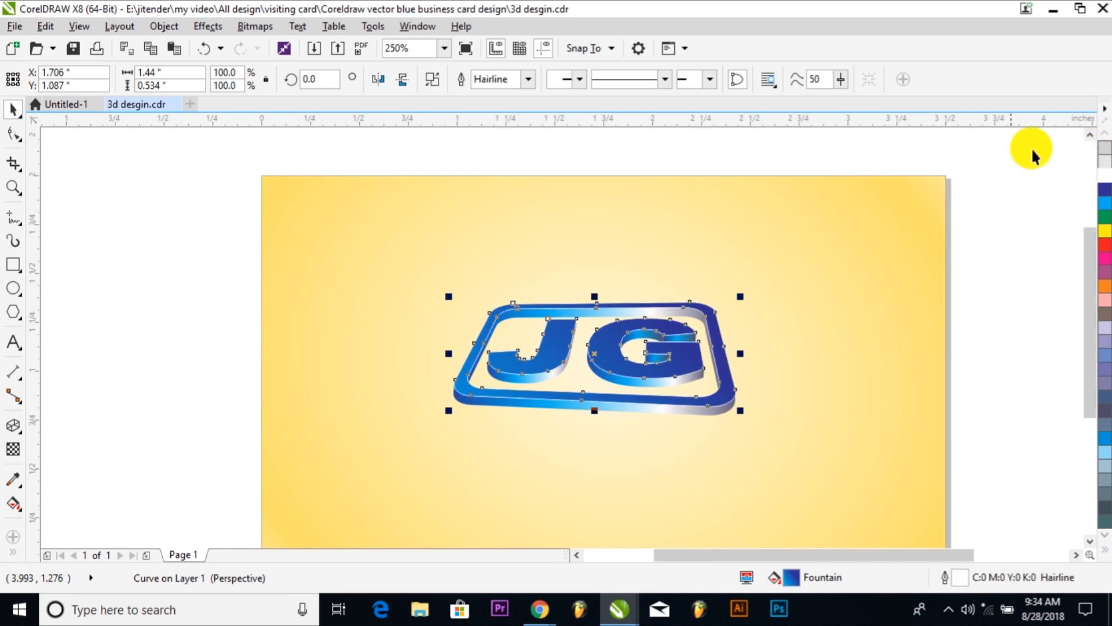
{"action": "double_click", "coordinate": [515, 79]}
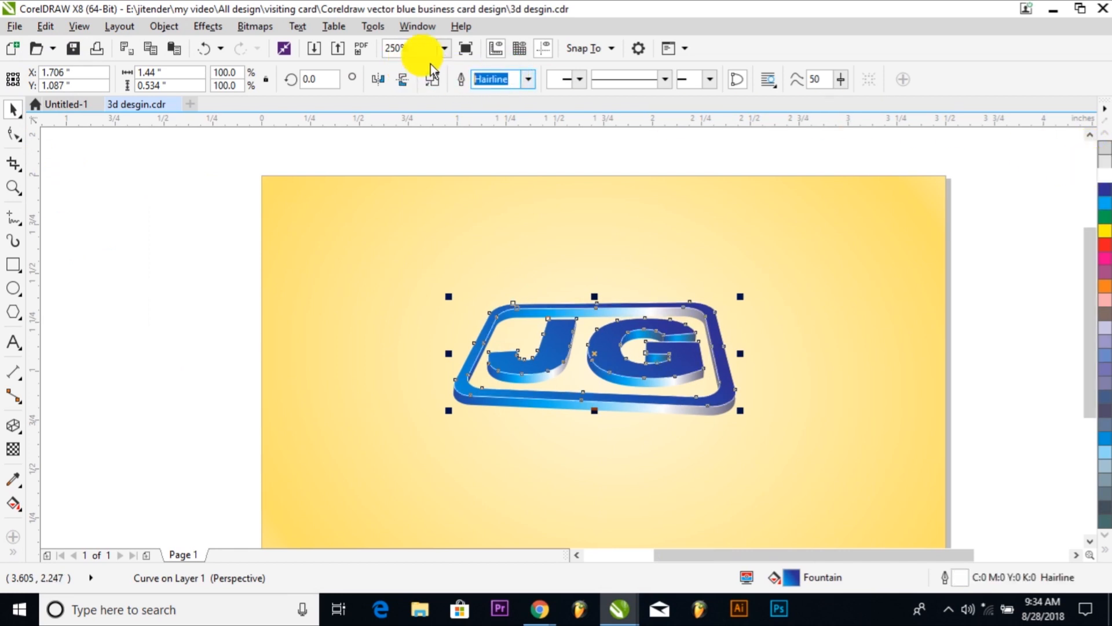
{"action": "key", "text": "Return"}
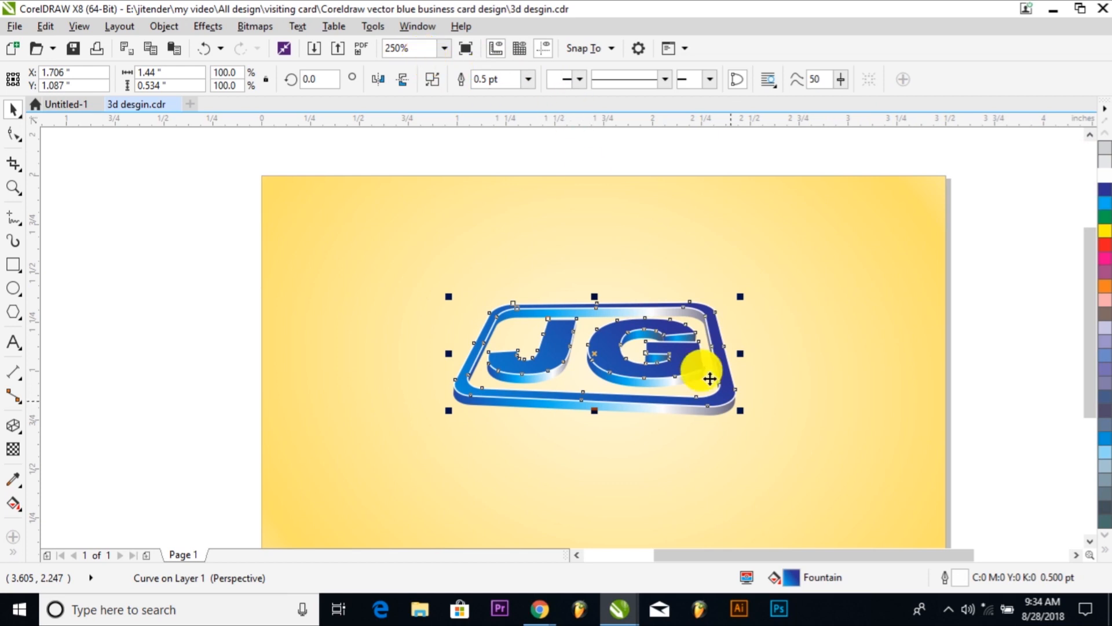
{"action": "left_click", "coordinate": [1058, 351]}
Step: Paste another copy of the white-outlined front face and move it off the logo to about X -0.011", Y 0.852"
{"action": "left_click", "coordinate": [718, 357]}
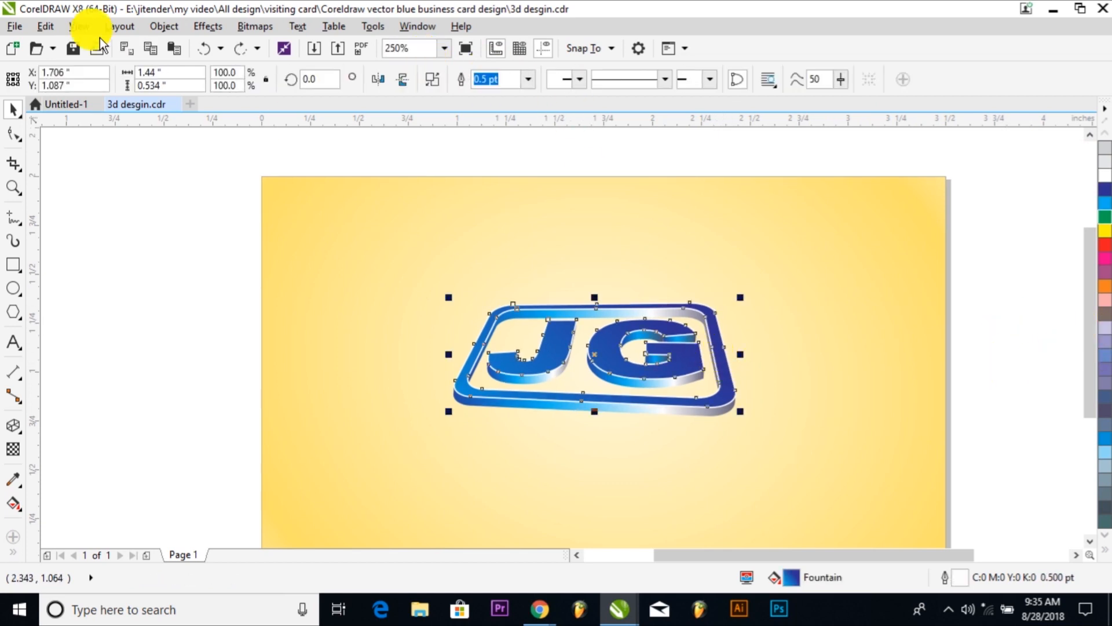
{"action": "left_click", "coordinate": [47, 27]}
{"action": "left_click", "coordinate": [68, 140]}
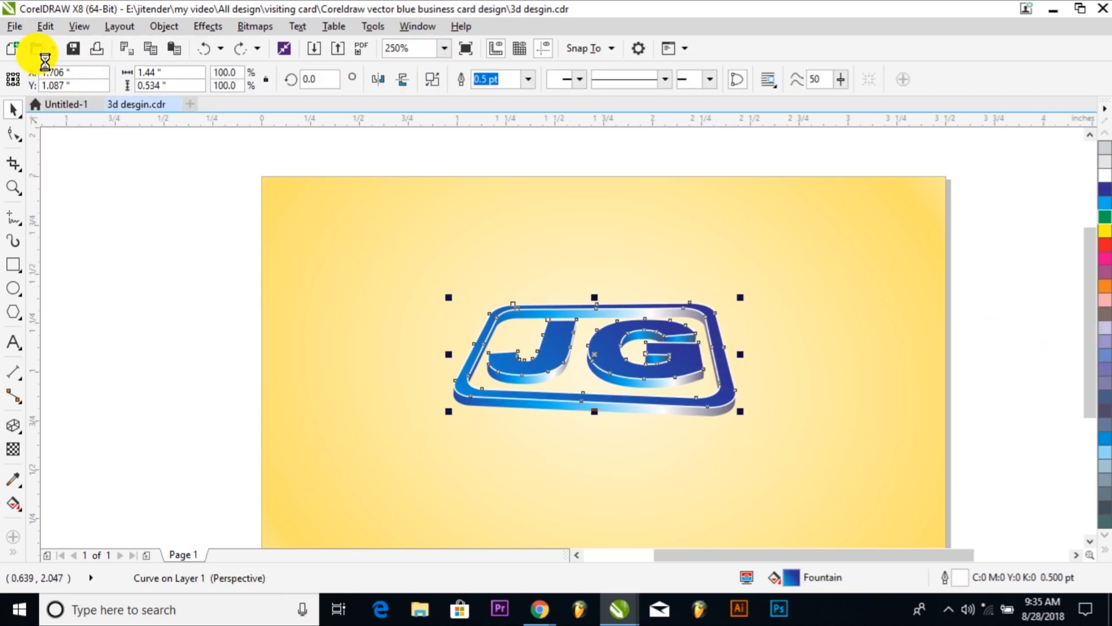
{"action": "left_click", "coordinate": [46, 26]}
{"action": "left_click", "coordinate": [68, 159]}
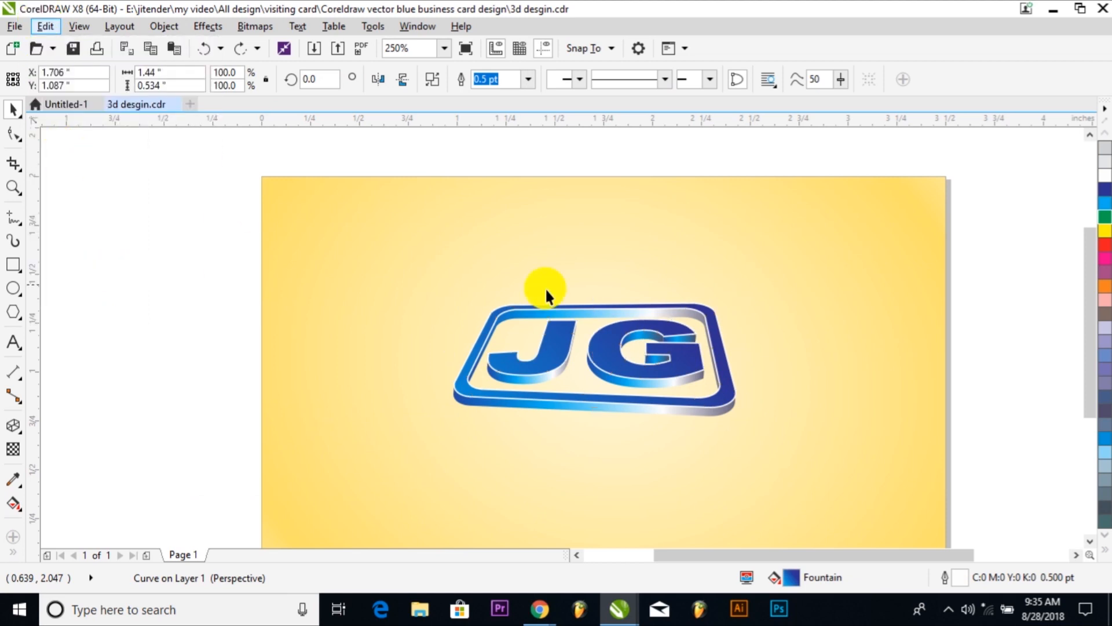
{"action": "left_click_drag", "start_coordinate": [574, 330], "coordinate": [249, 390]}
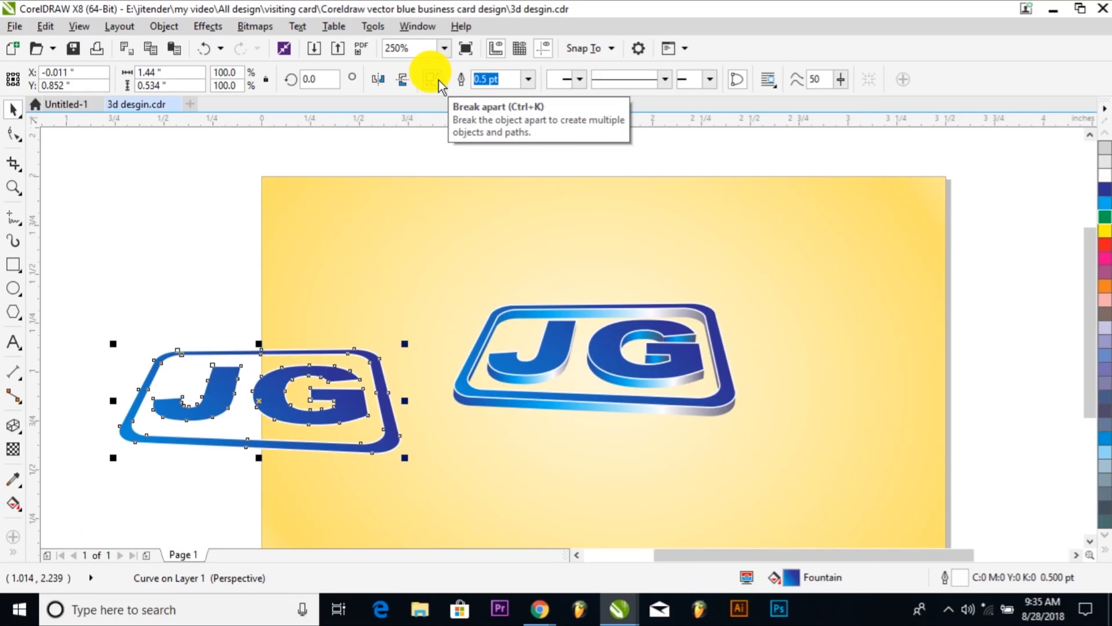
Step: Break the copied front face apart into separate curves and delete its outer frame shape
{"action": "left_click", "coordinate": [439, 80]}
{"action": "key", "text": "Escape"}
{"action": "left_click_drag", "start_coordinate": [255, 400], "coordinate": [293, 231]}
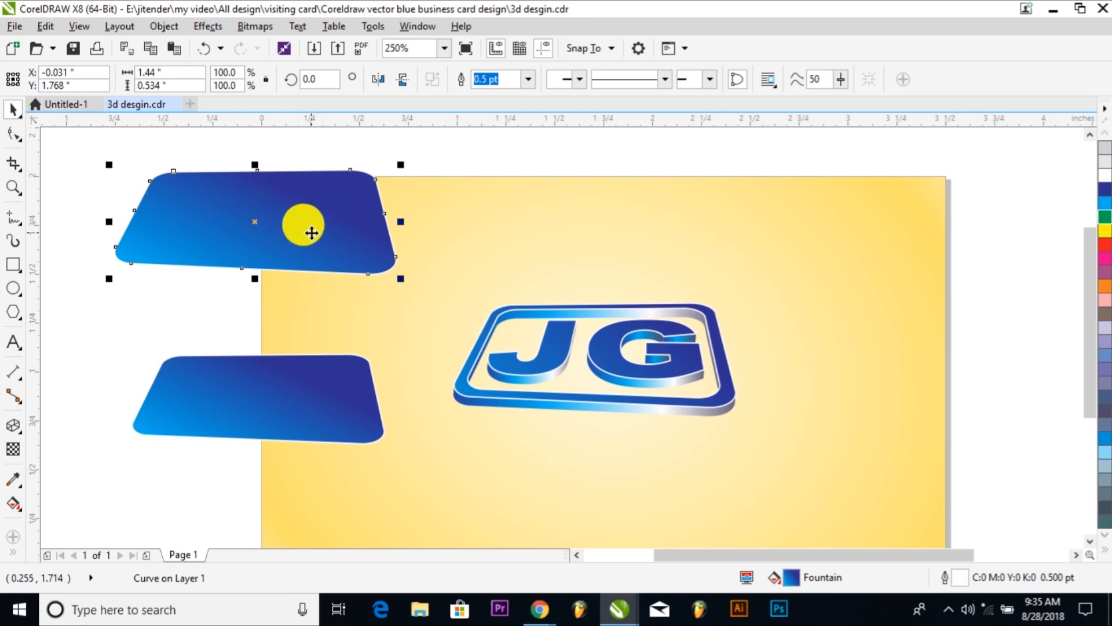
{"action": "key", "text": "Delete"}
Step: Move the inner rounded panel into the logo's frame at about X 1.705", Y 1.095" and send it to the back of the page
{"action": "left_click_drag", "start_coordinate": [268, 374], "coordinate": [623, 355]}
{"action": "left_click", "coordinate": [159, 28]}
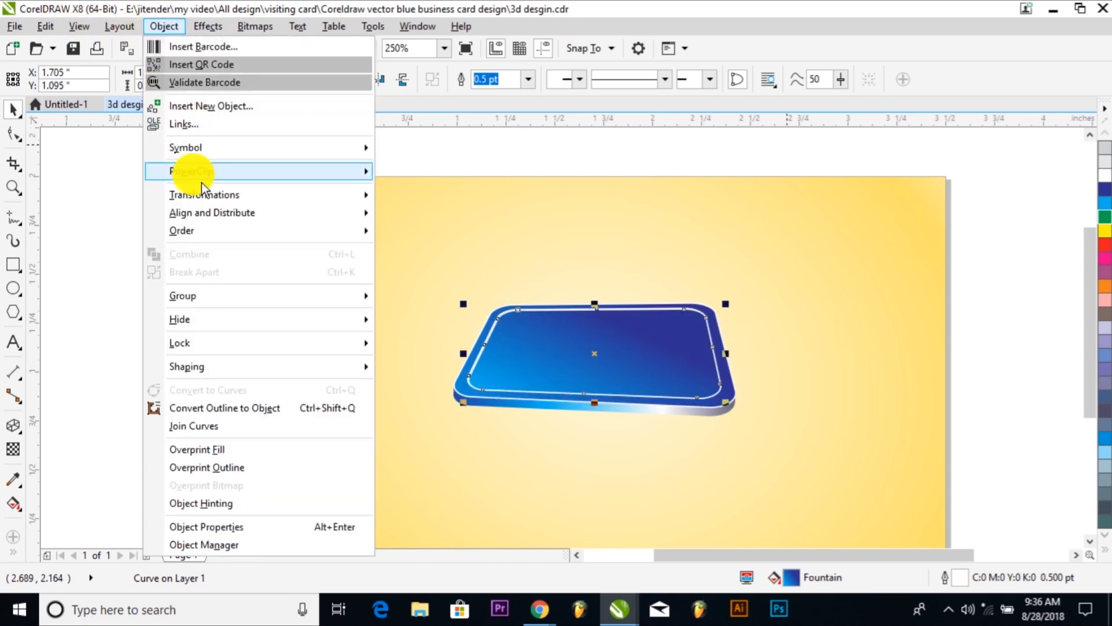
{"action": "mouse_move", "coordinate": [204, 226]}
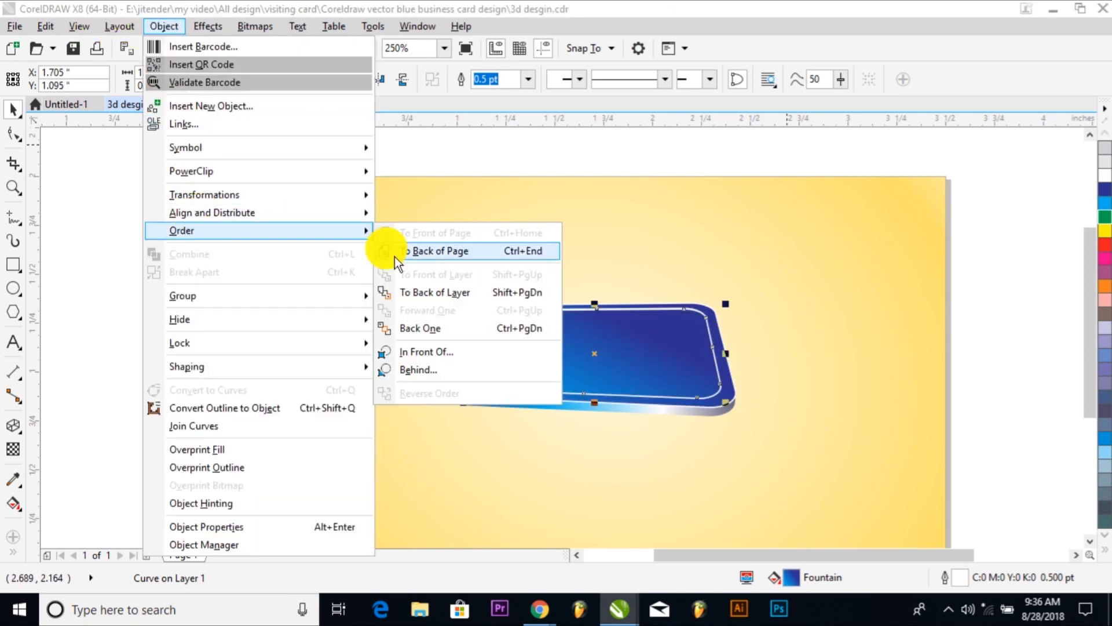
{"action": "left_click", "coordinate": [434, 250]}
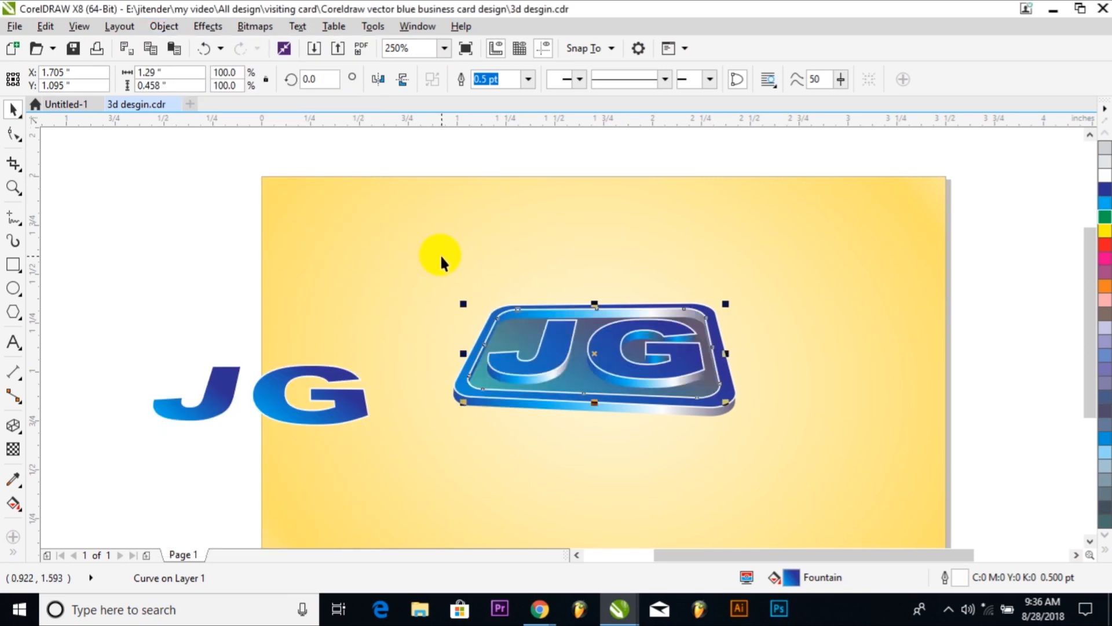
Step: Fill the panel behind the logo's letters with 20% black and delete the leftover J and G copies beside the logo
{"action": "left_click", "coordinate": [1105, 162]}
{"action": "left_click", "coordinate": [989, 281]}
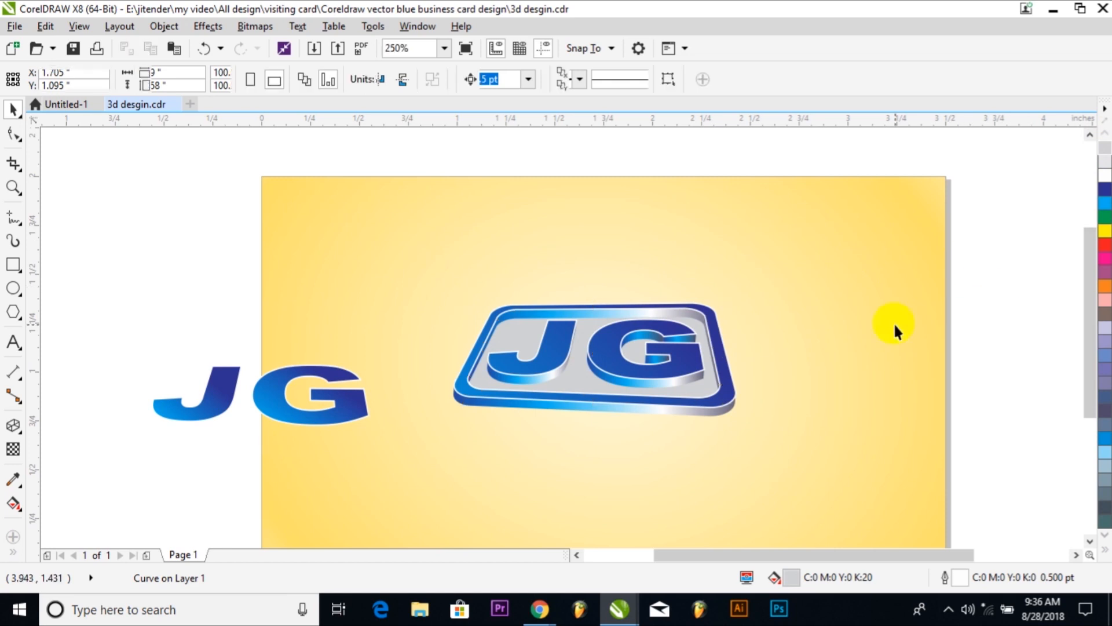
{"action": "left_click_drag", "start_coordinate": [100, 281], "coordinate": [390, 473]}
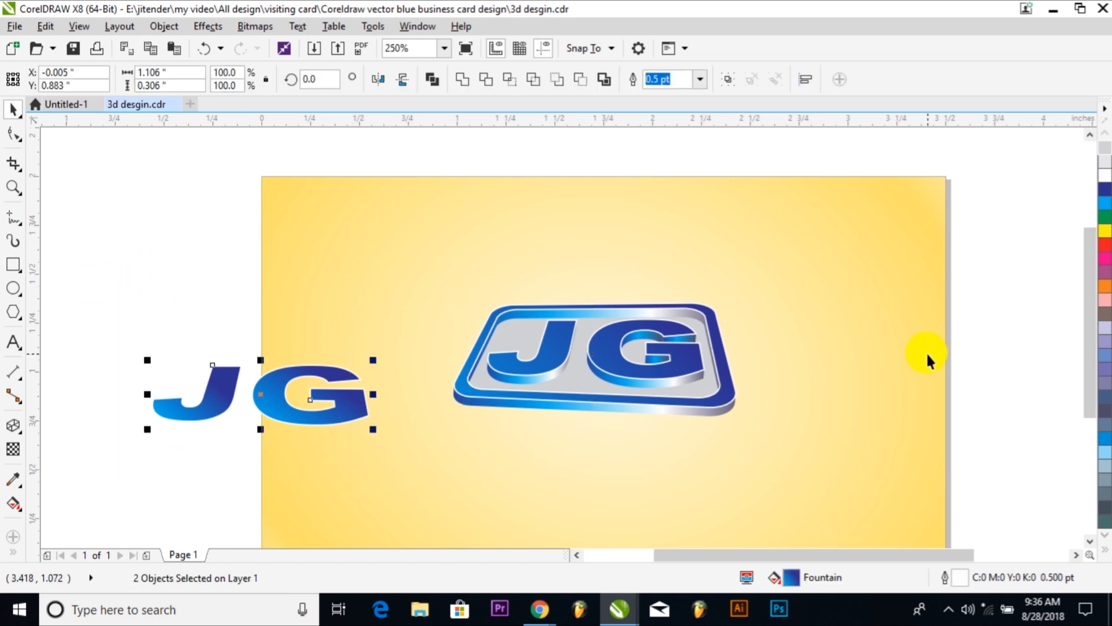
{"action": "key", "text": "Delete"}
Step: Enlarge the complete JG logo proportionally to about 154.5% and move it to the middle of the yellow card
{"action": "left_click_drag", "start_coordinate": [365, 218], "coordinate": [757, 464]}
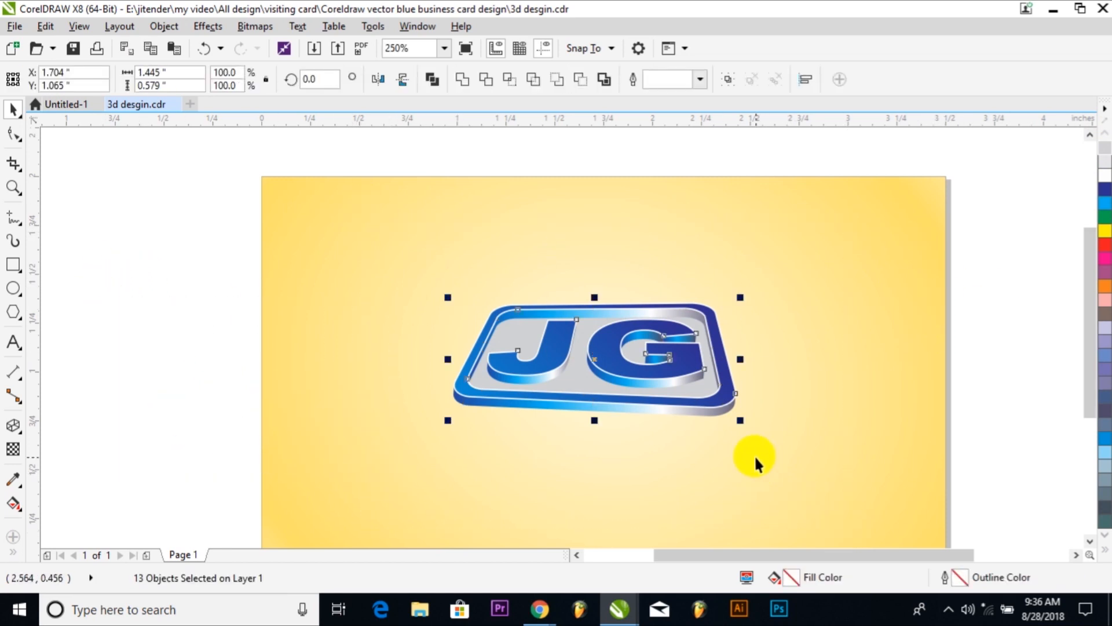
{"action": "left_click_drag", "start_coordinate": [741, 420], "coordinate": [897, 457]}
{"action": "left_click_drag", "start_coordinate": [812, 323], "coordinate": [702, 318]}
{"action": "left_click", "coordinate": [950, 364]}
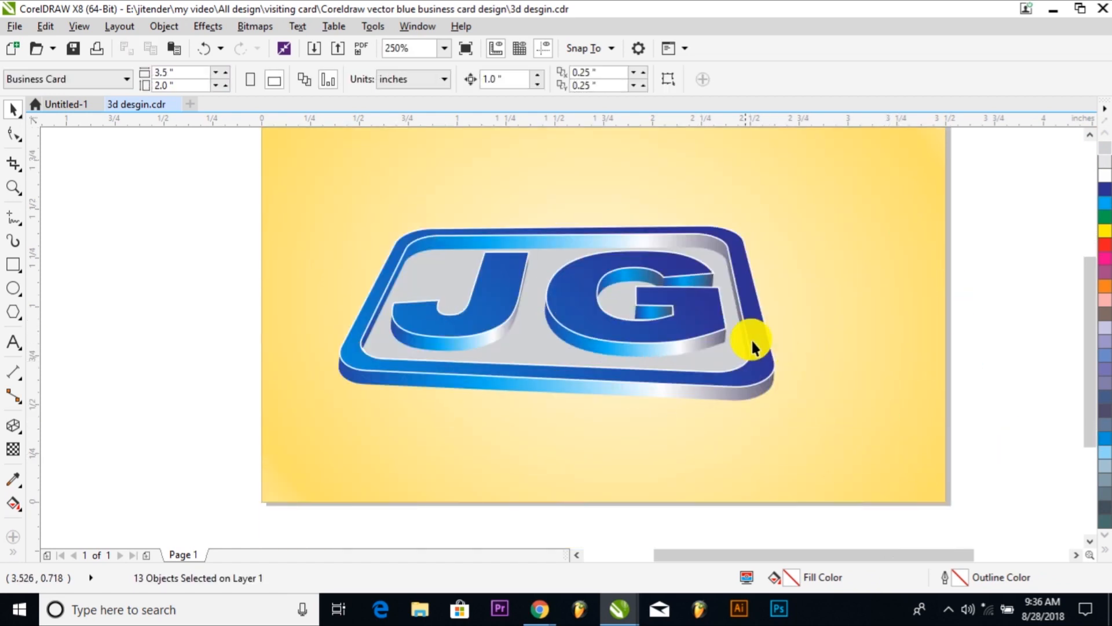
{"action": "left_click", "coordinate": [708, 336]}
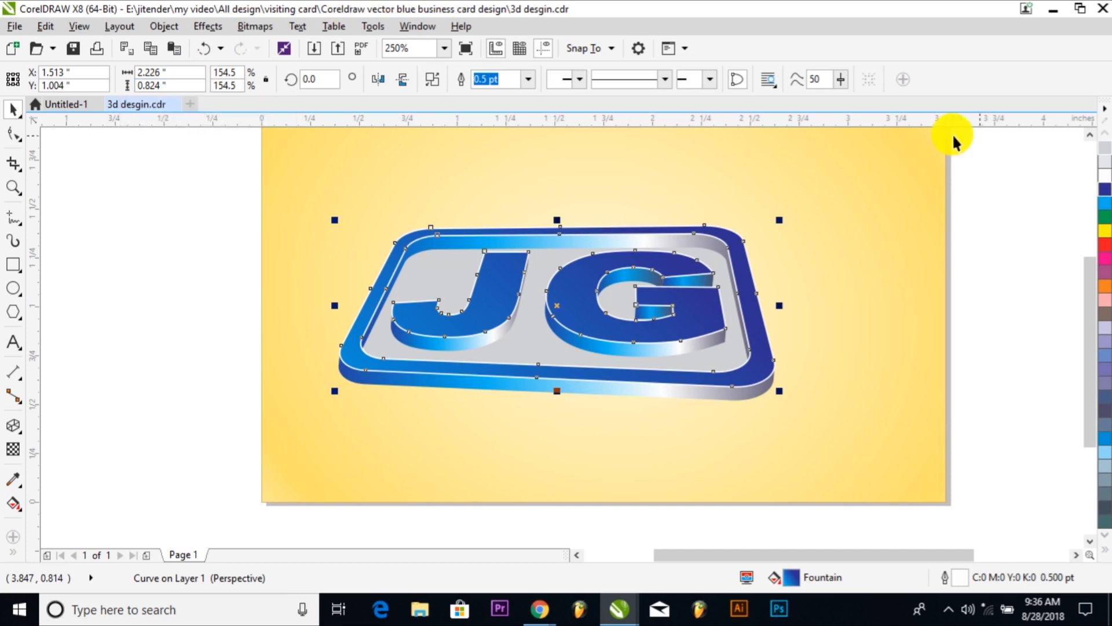
{"action": "left_click", "coordinate": [979, 273]}
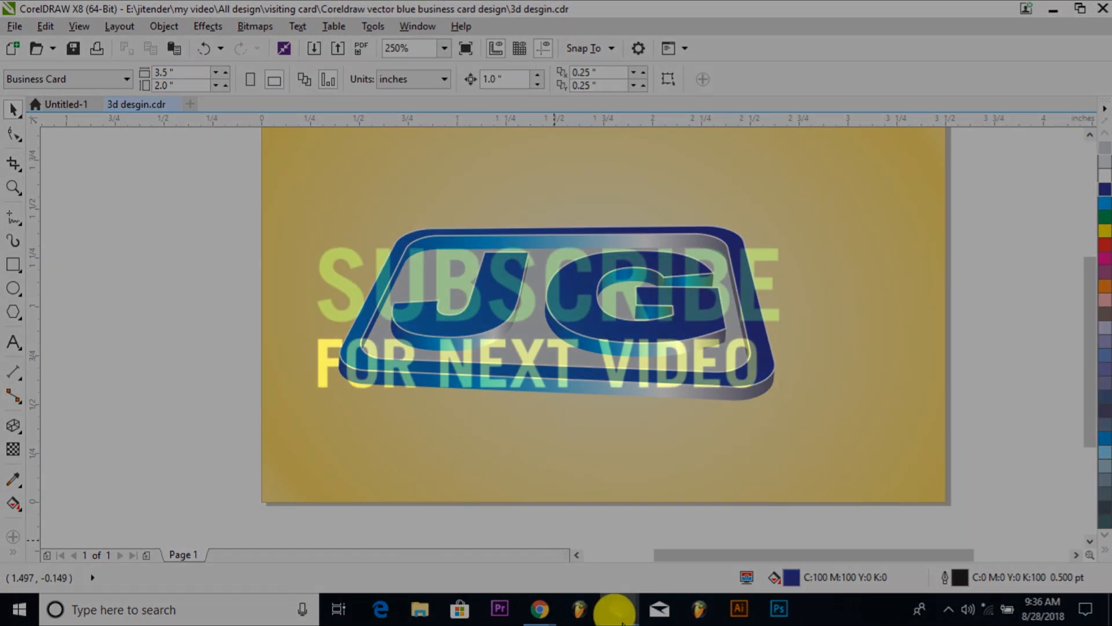